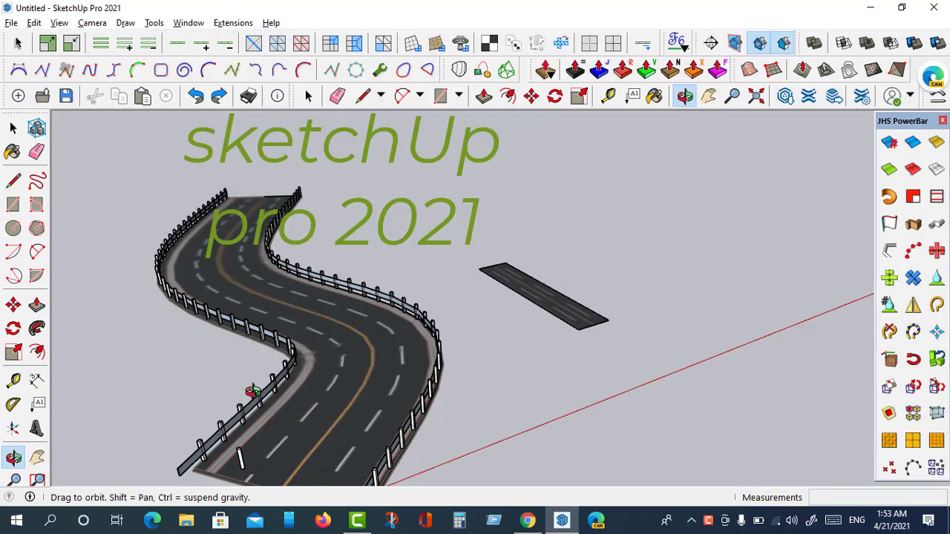
# Orbit and tilt the view to look down on the finished curved guardrail road.
pyautogui.moveTo(346, 381); pyautogui.dragTo(261, 324)
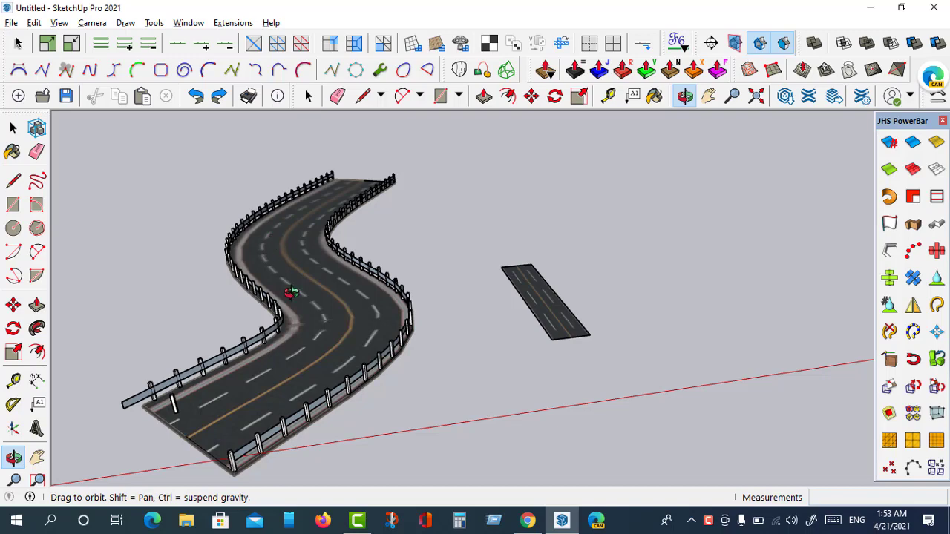
pyautogui.moveTo(294, 297); pyautogui.dragTo(313, 338)
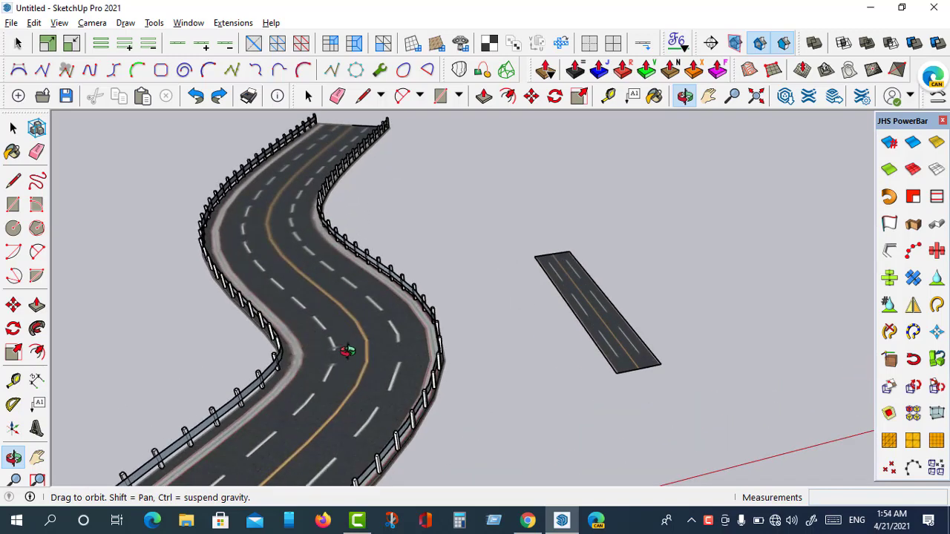
# Open the Extension Manager and start Install Extension, then cancel the file picker.
pyautogui.click(189, 23)
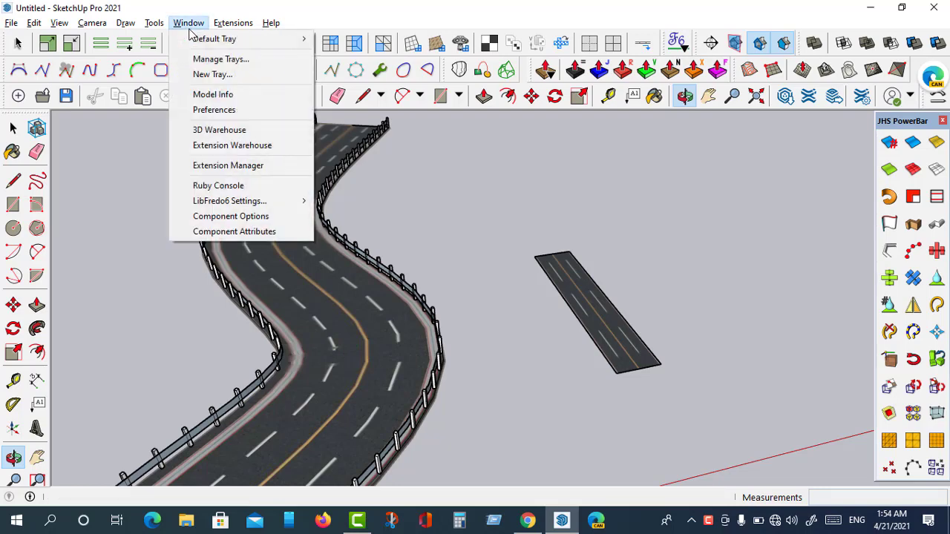
pyautogui.click(239, 167)
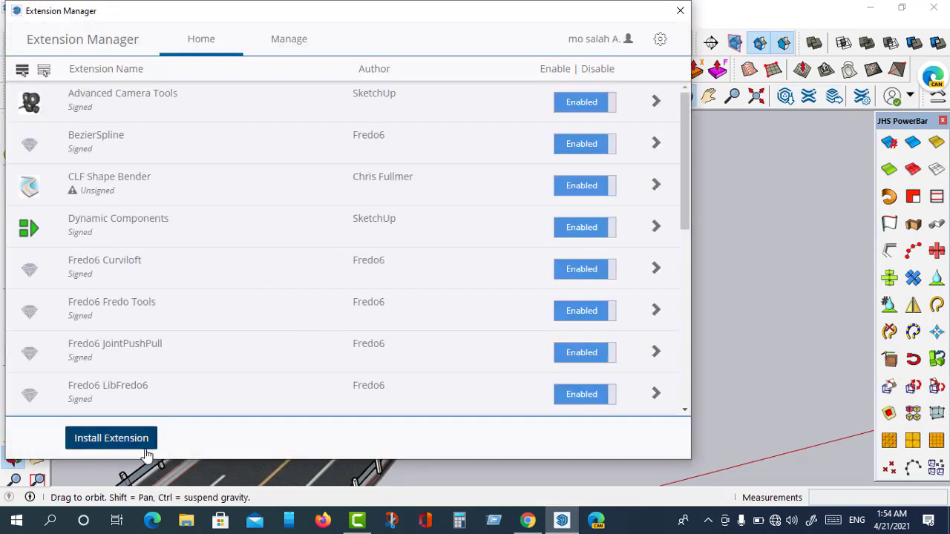
pyautogui.click(106, 444)
pyautogui.click(105, 444)
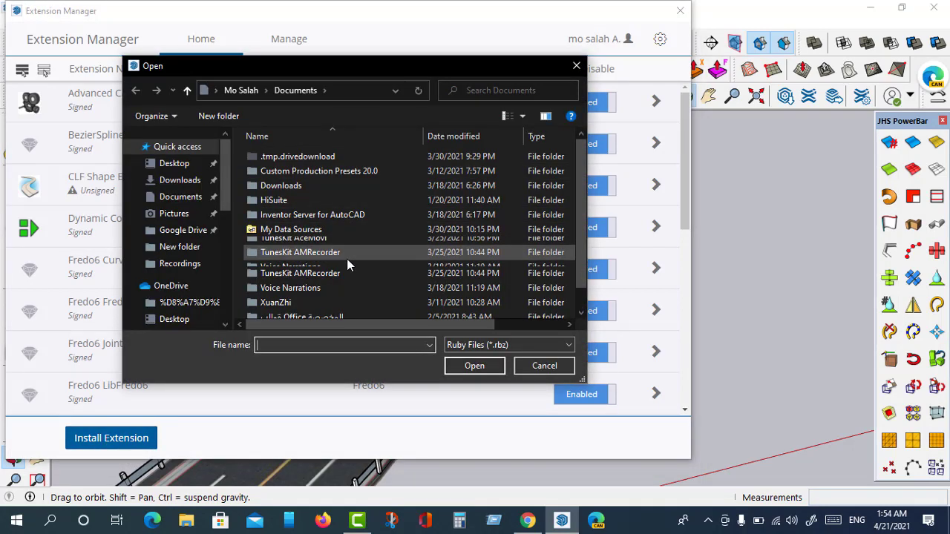
pyautogui.scroll(-1, 343, 246)
pyautogui.scroll(1, 348, 260)
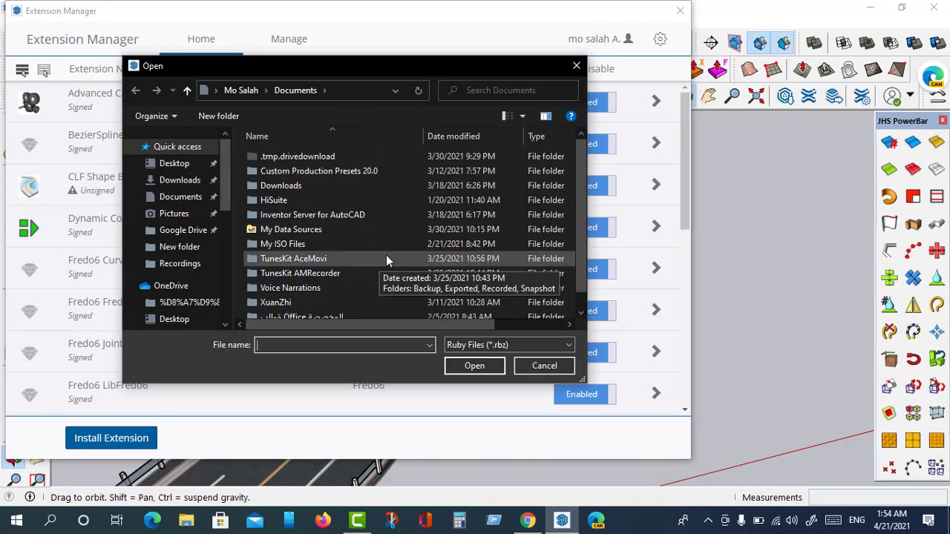
pyautogui.click(344, 214)
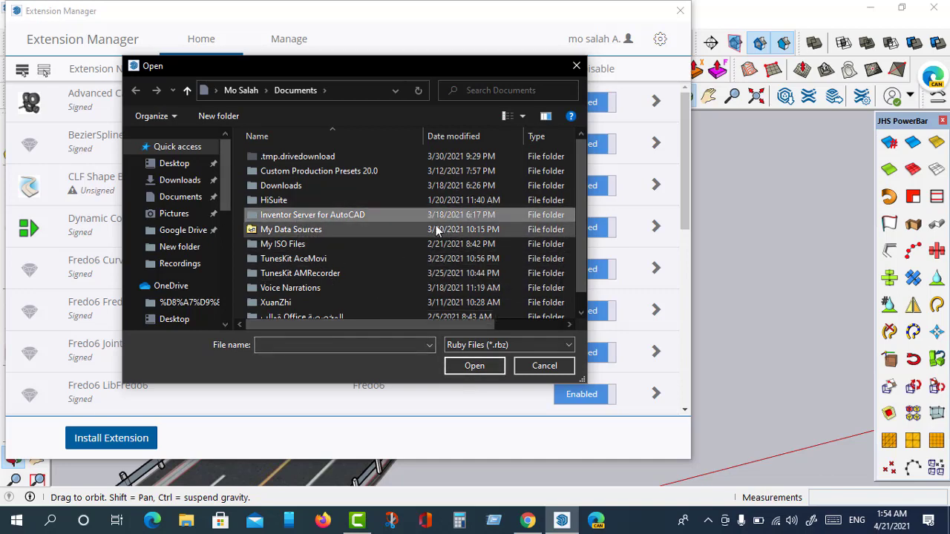
pyautogui.click(576, 66)
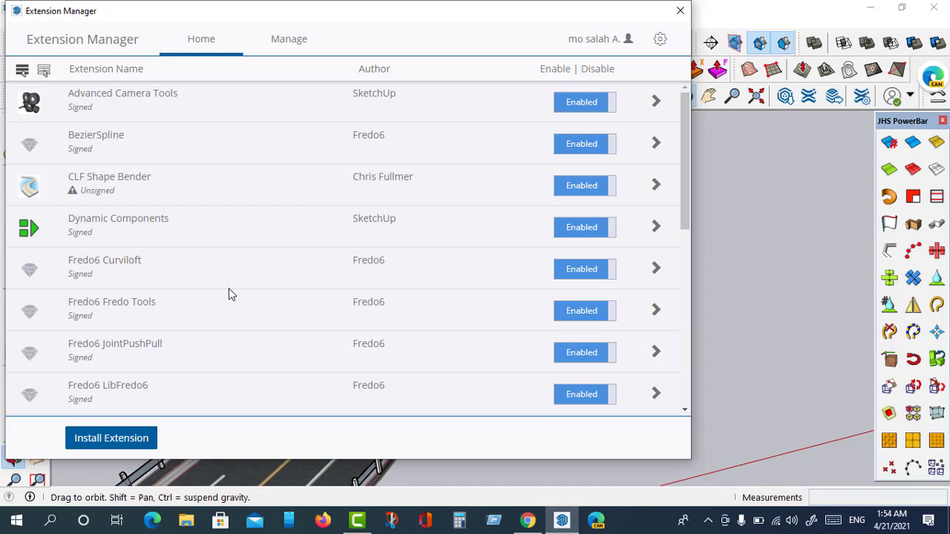
# Confirm CLF Shape Bender and Fredo6 Curviloft are enabled, then close the Extension Manager.
pyautogui.scroll(-1, 230, 296)
pyautogui.scroll(-3, 185, 327)
pyautogui.scroll(4, 223, 319)
pyautogui.click(680, 10)
pyautogui.moveTo(332, 204); pyautogui.dragTo(585, 235)
pyautogui.scroll(3, 600, 225)
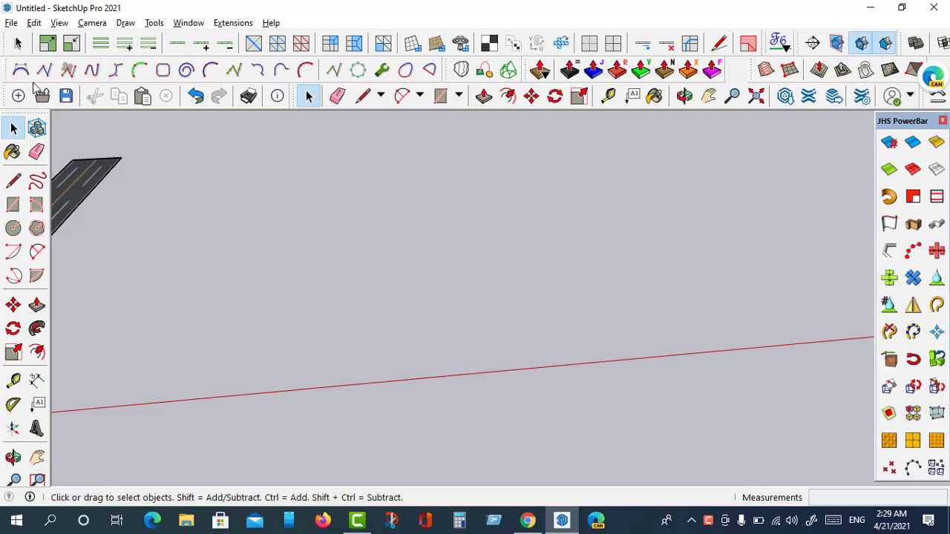
pyautogui.moveTo(6, 69); pyautogui.dragTo(219, 249)
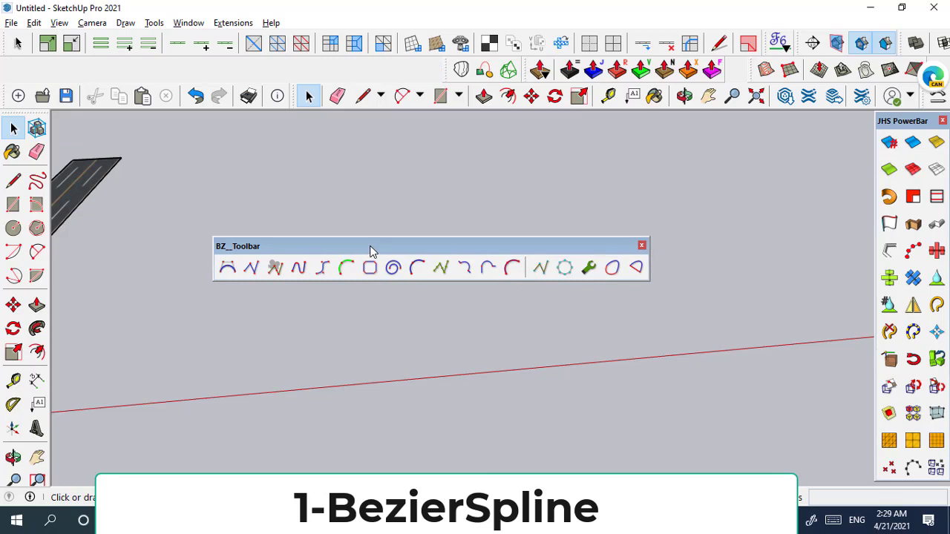
pyautogui.moveTo(371, 251); pyautogui.dragTo(324, 216)
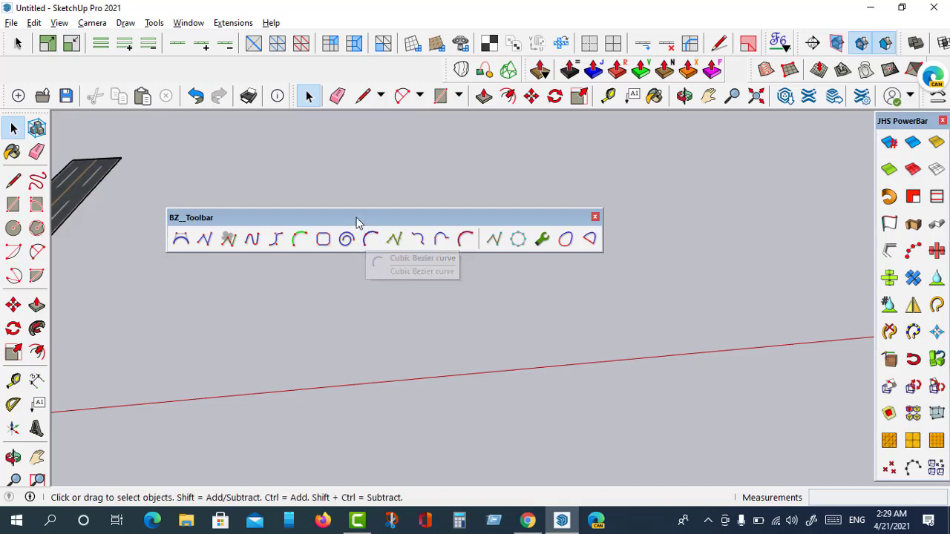
pyautogui.moveTo(357, 221); pyautogui.dragTo(192, 69)
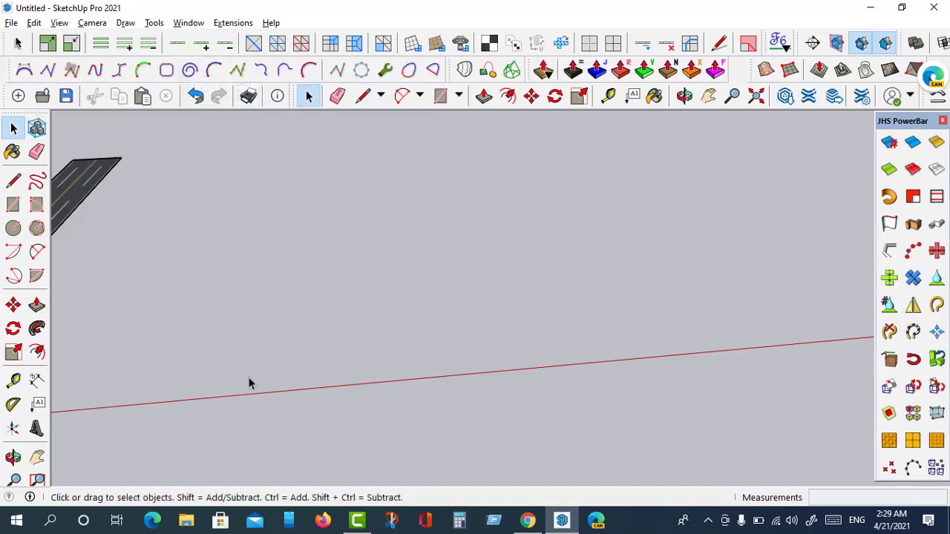
pyautogui.moveTo(248, 383)
pyautogui.mouseDown(button='middle')
pyautogui.moveTo(460, 248)
pyautogui.moveTo(402, 241)
pyautogui.mouseUp(button='middle')
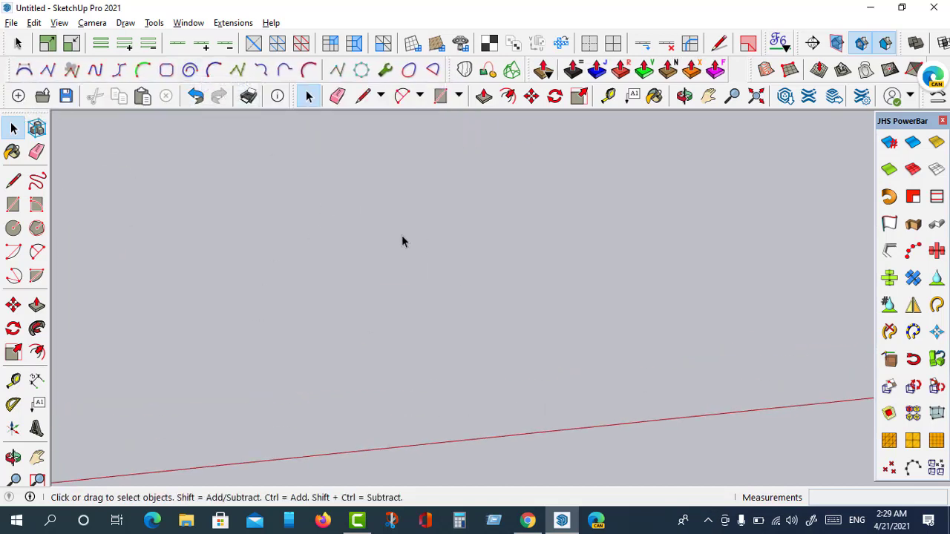
# Draw a cubic Bezier curve through four control points forming an S-shape.
pyautogui.click(214, 70)
pyautogui.moveTo(372, 213)
pyautogui.mouseDown(button='middle')
pyautogui.moveTo(409, 236)
pyautogui.moveTo(411, 204)
pyautogui.mouseUp(button='middle')
pyautogui.click(399, 161)
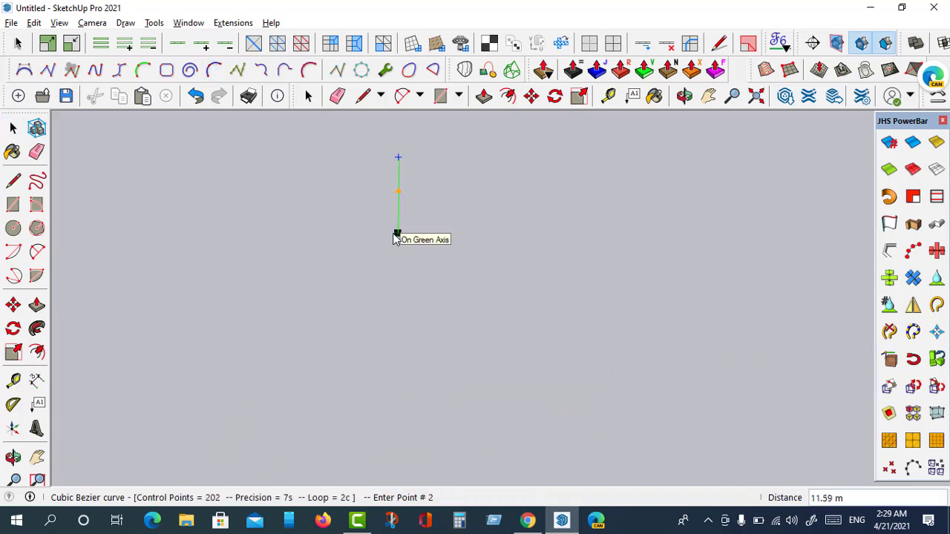
pyautogui.click(455, 283)
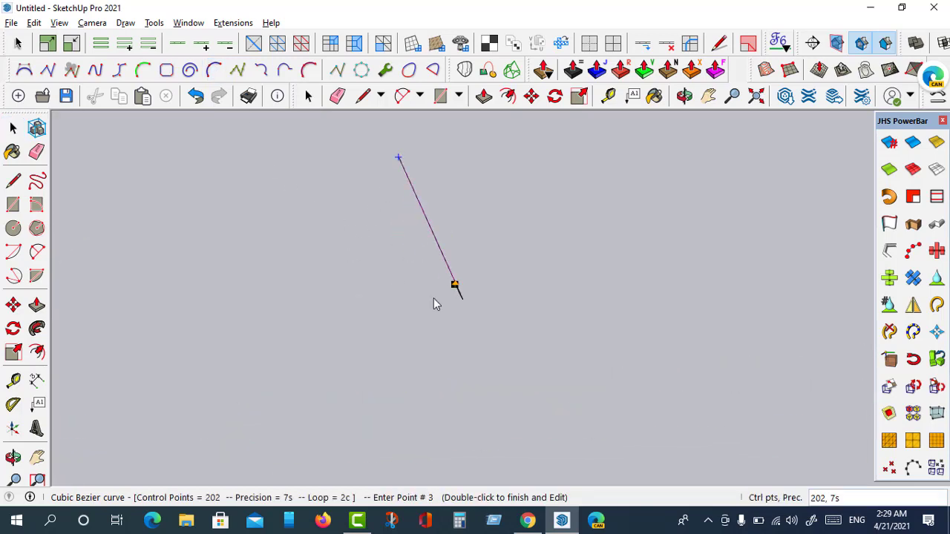
pyautogui.click(342, 380)
pyautogui.scroll(-2, 341, 380)
pyautogui.scroll(-3, 340, 382)
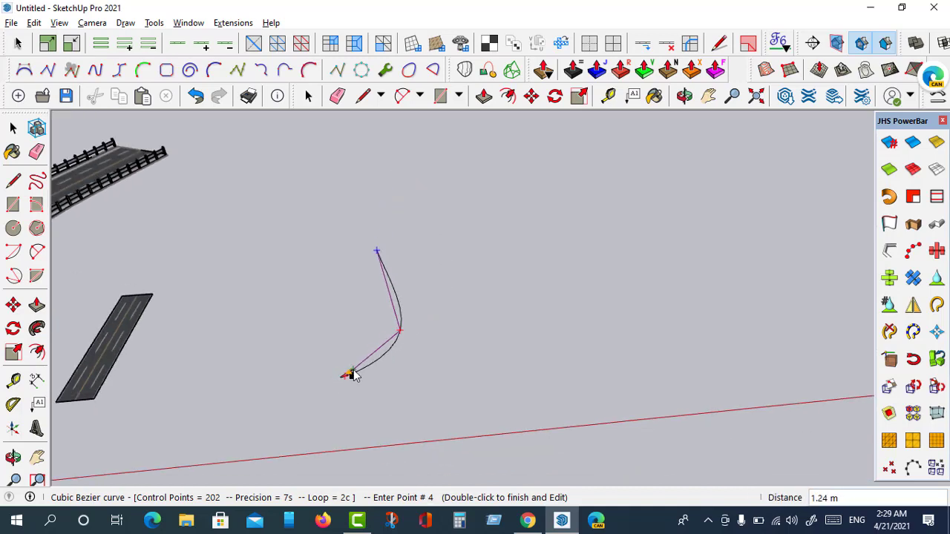
pyautogui.scroll(-1, 352, 376)
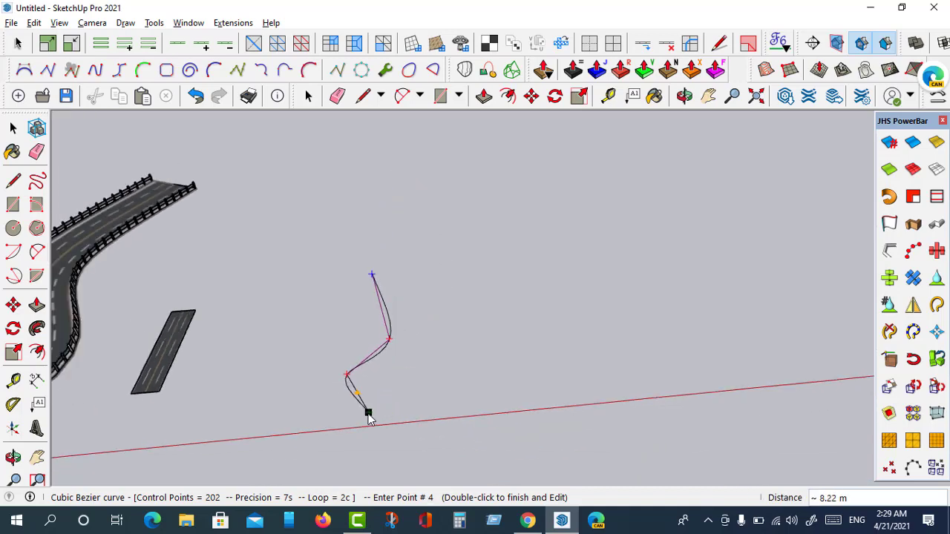
pyautogui.scroll(1, 363, 418)
pyautogui.scroll(2, 359, 423)
pyautogui.scroll(1, 351, 426)
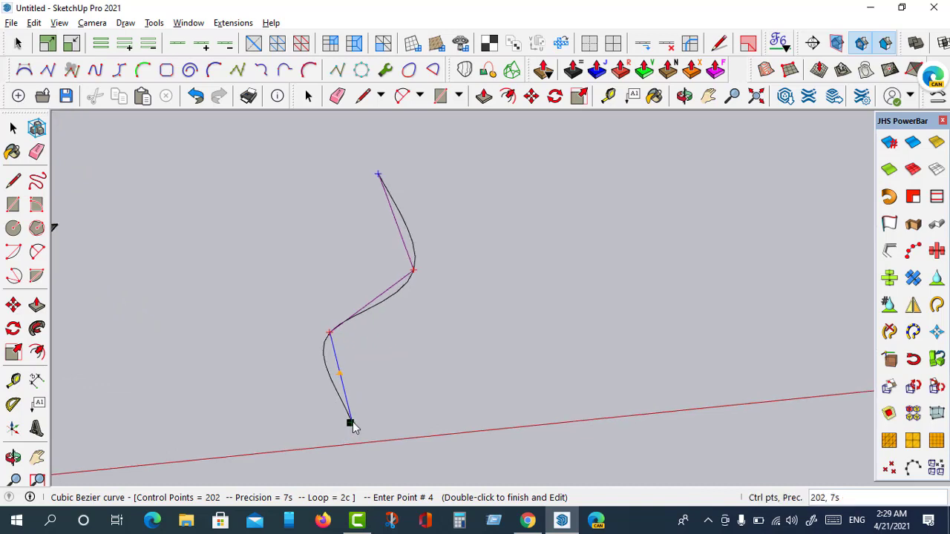
pyautogui.scroll(1, 354, 428)
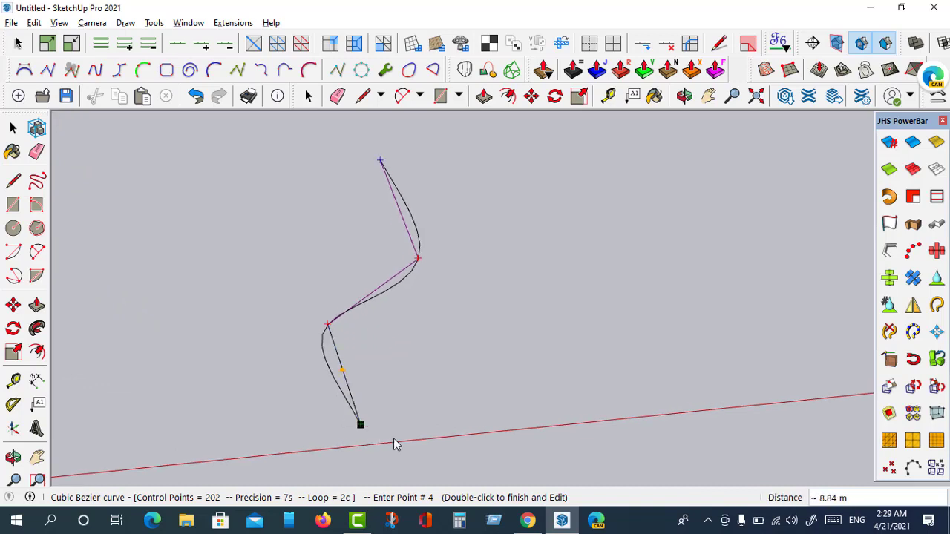
pyautogui.click(336, 415)
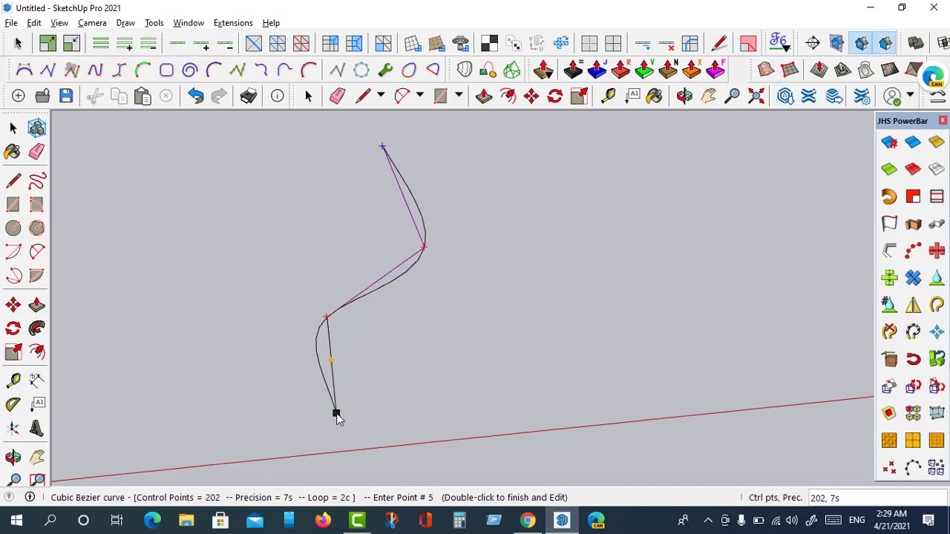
# Shift the two middle control points to reshape the S-curve and finalize it.
pyautogui.doubleClick(336, 416)
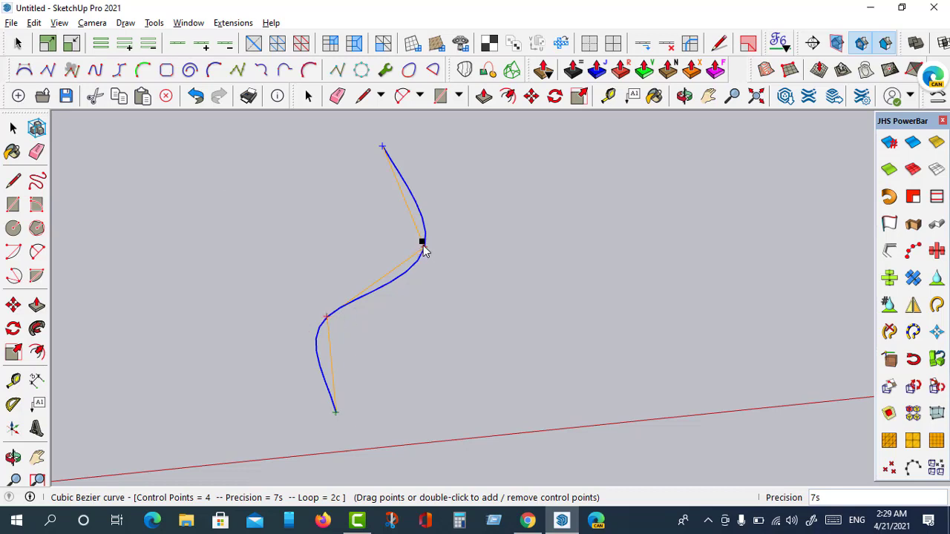
pyautogui.moveTo(424, 248); pyautogui.dragTo(408, 250)
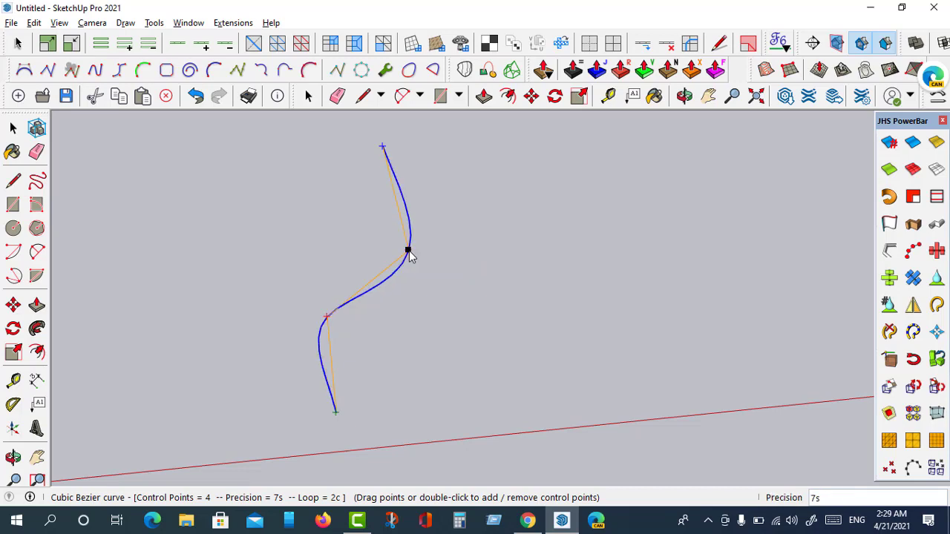
pyautogui.moveTo(328, 319); pyautogui.dragTo(338, 320)
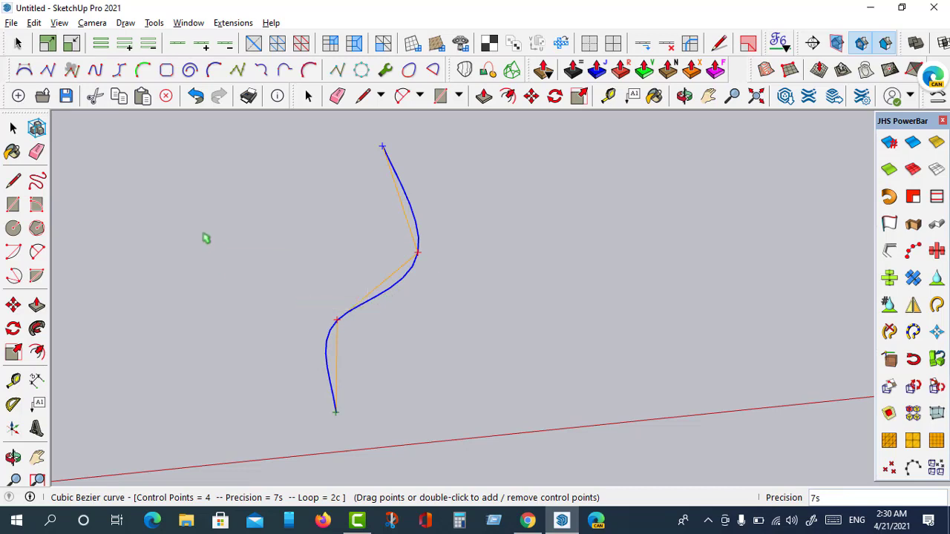
pyautogui.press('space')
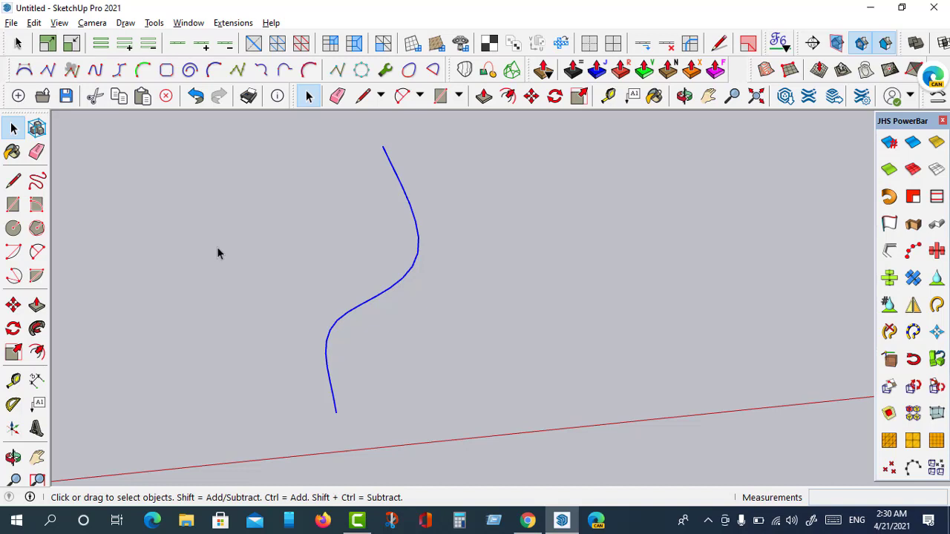
# Draw a 6 m straight line from the curve's lower end and select it.
pyautogui.click(233, 254)
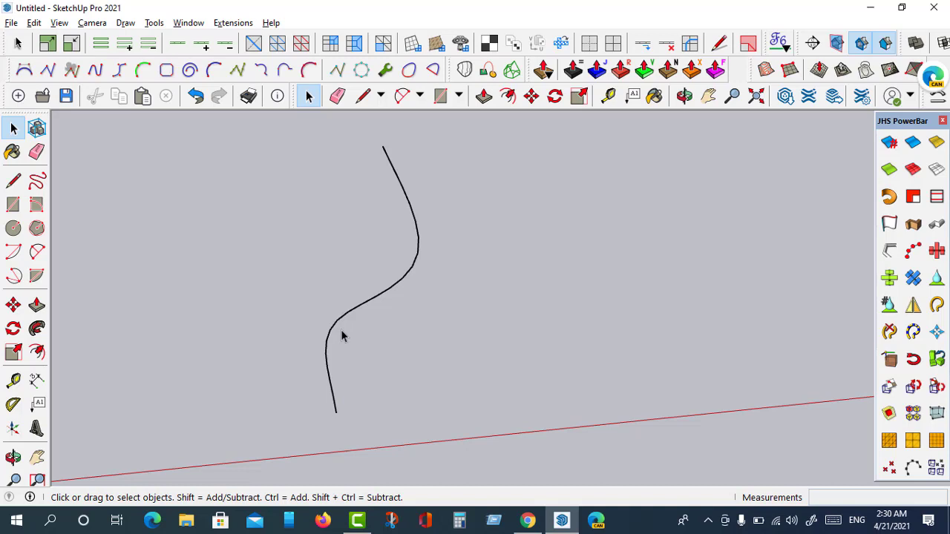
pyautogui.click(363, 96)
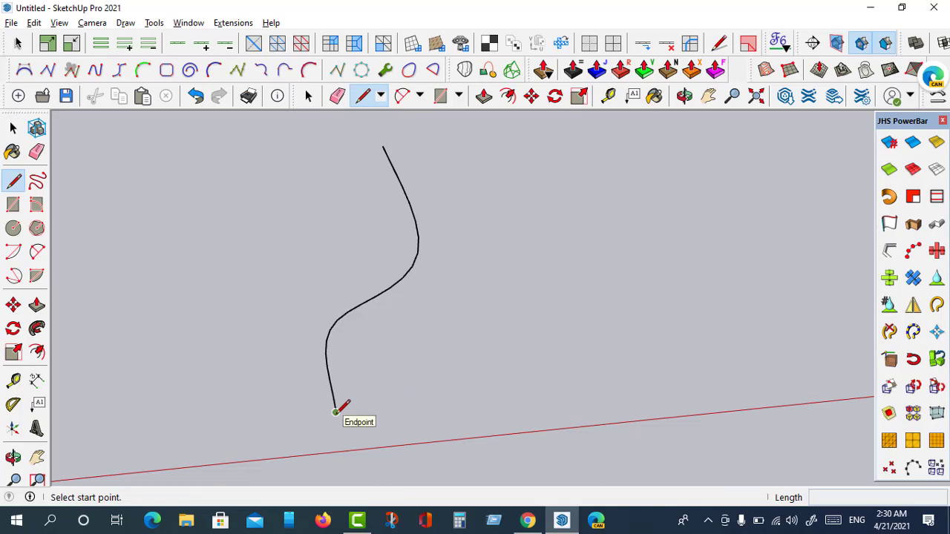
pyautogui.click(336, 412)
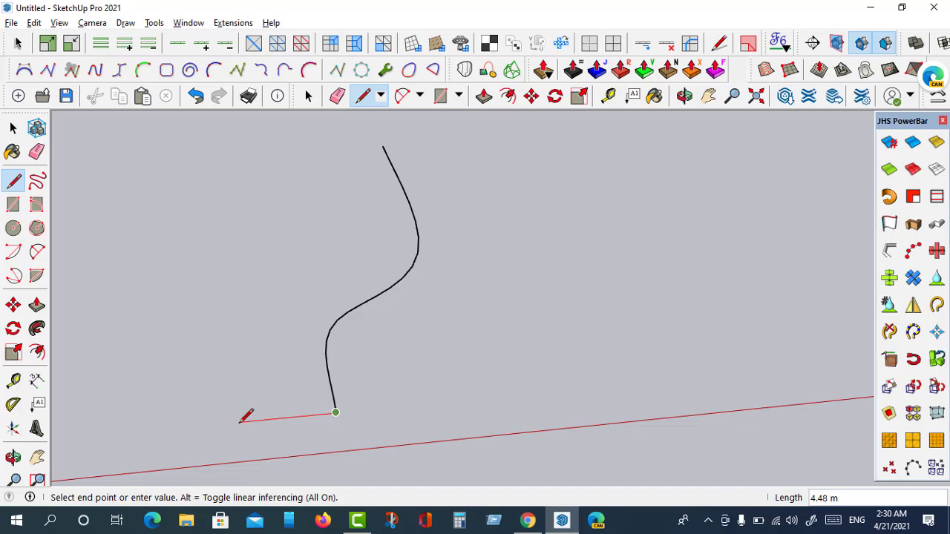
pyautogui.write('6')
pyautogui.press('Return')
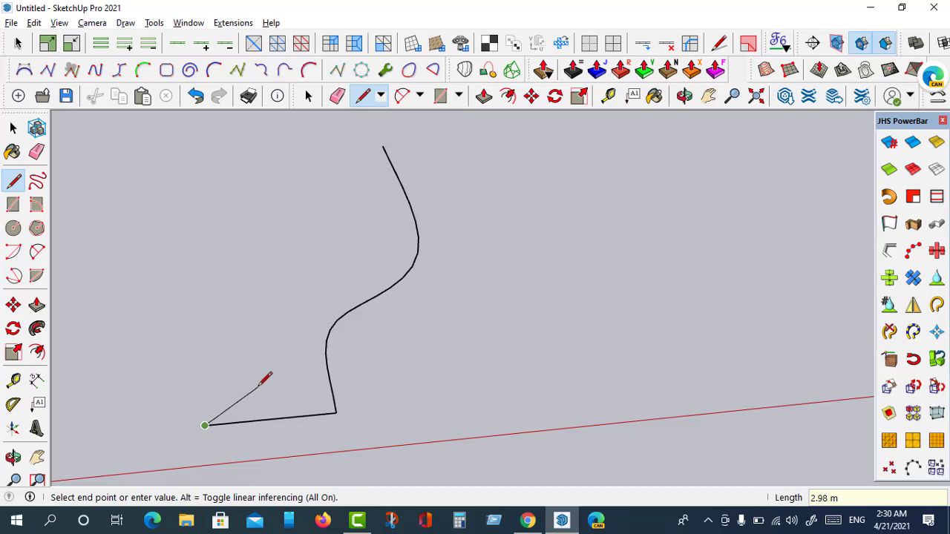
pyautogui.click(13, 128)
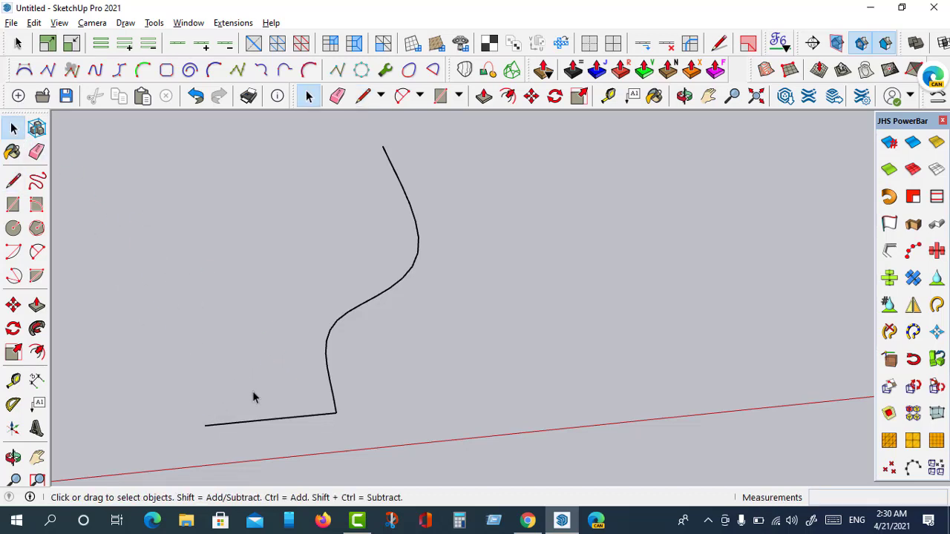
pyautogui.moveTo(252, 392); pyautogui.dragTo(158, 446)
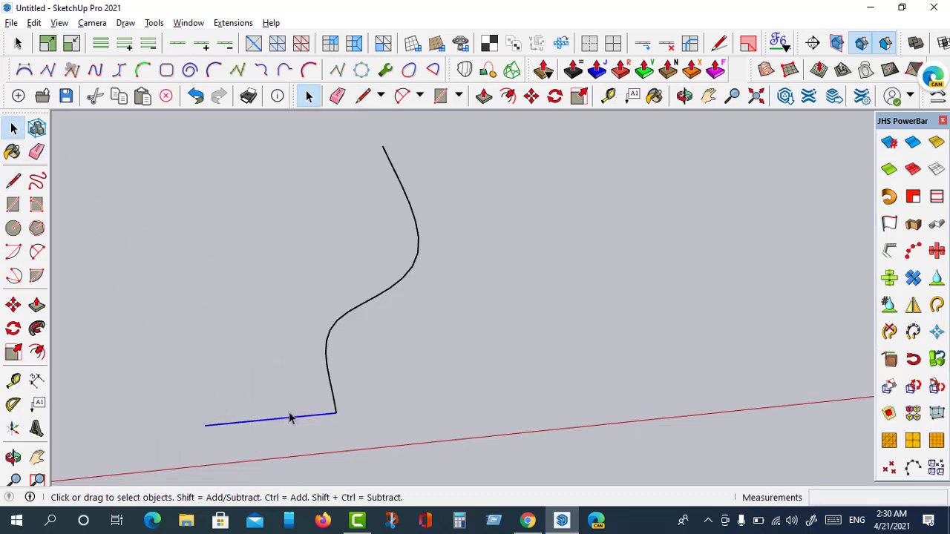
# Copy the line with Move+Ctrl onto the curve's bottom endpoint, then deselect it.
pyautogui.click(531, 95)
pyautogui.press('m')
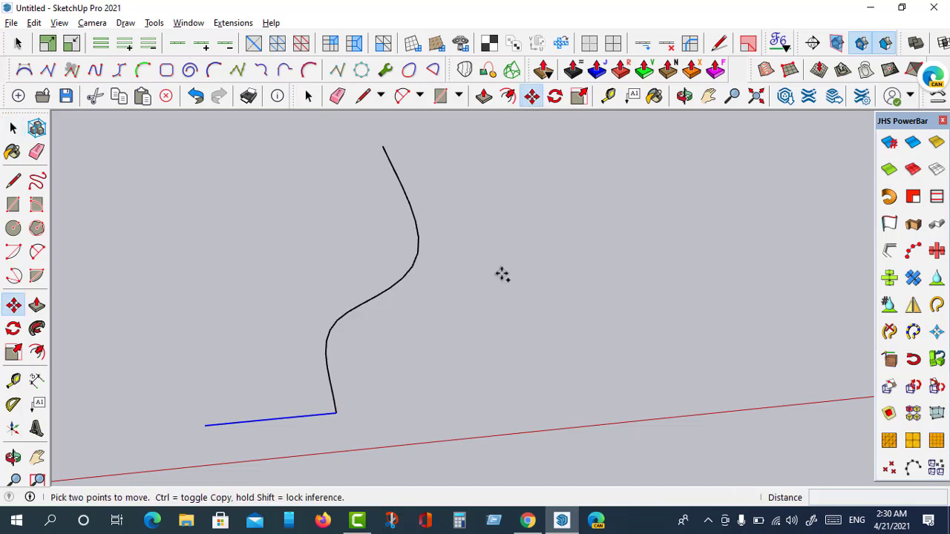
pyautogui.scroll(2, 204, 445)
pyautogui.scroll(1, 212, 434)
pyautogui.press('ctrl')
pyautogui.click(207, 416)
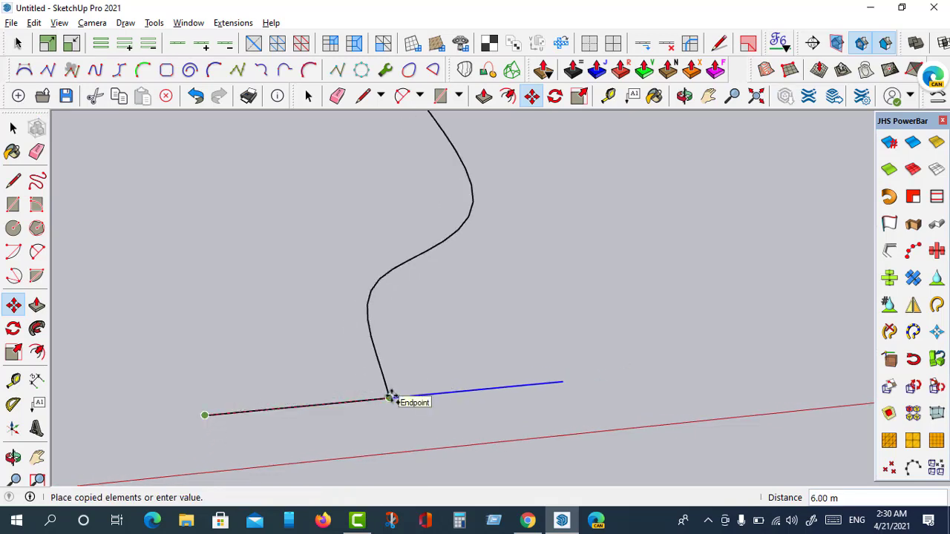
pyautogui.click(389, 399)
pyautogui.scroll(-2, 340, 364)
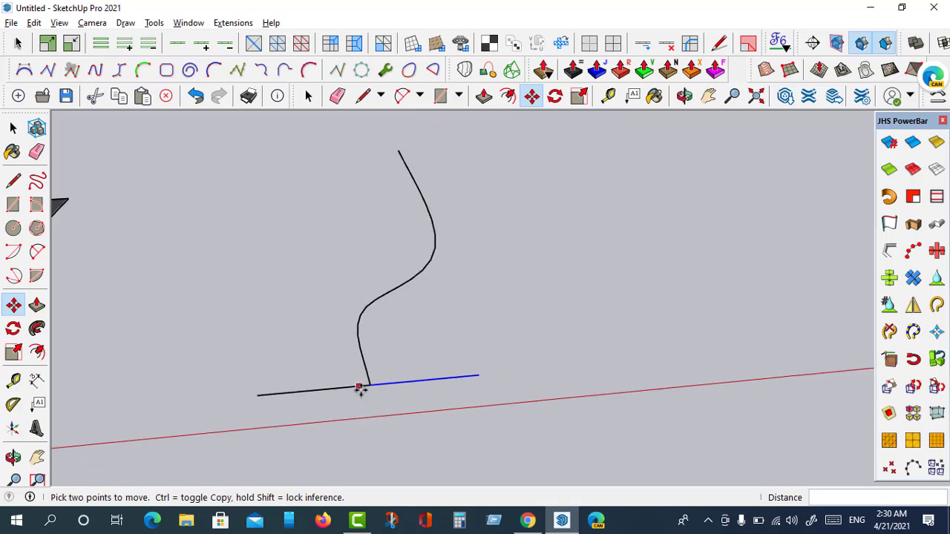
pyautogui.scroll(-1, 377, 378)
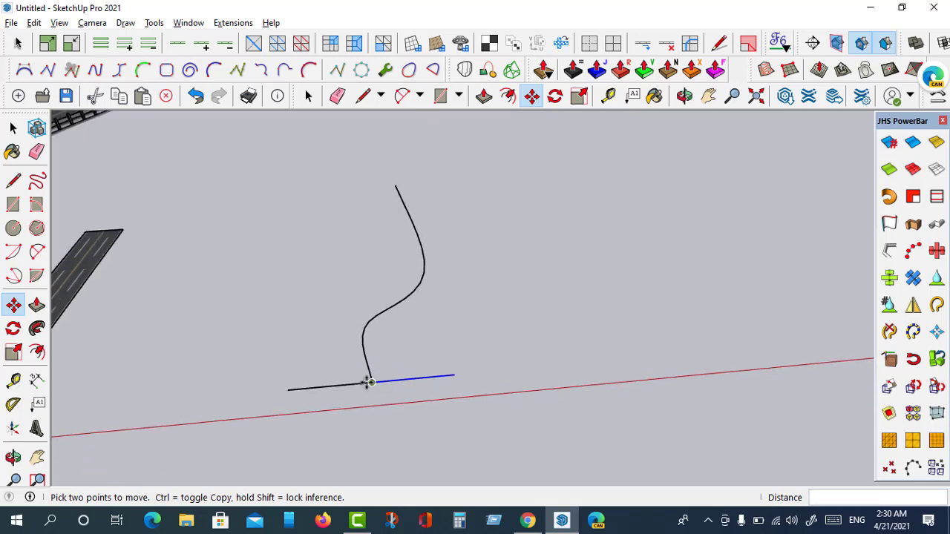
pyautogui.click(13, 127)
pyautogui.click(292, 299)
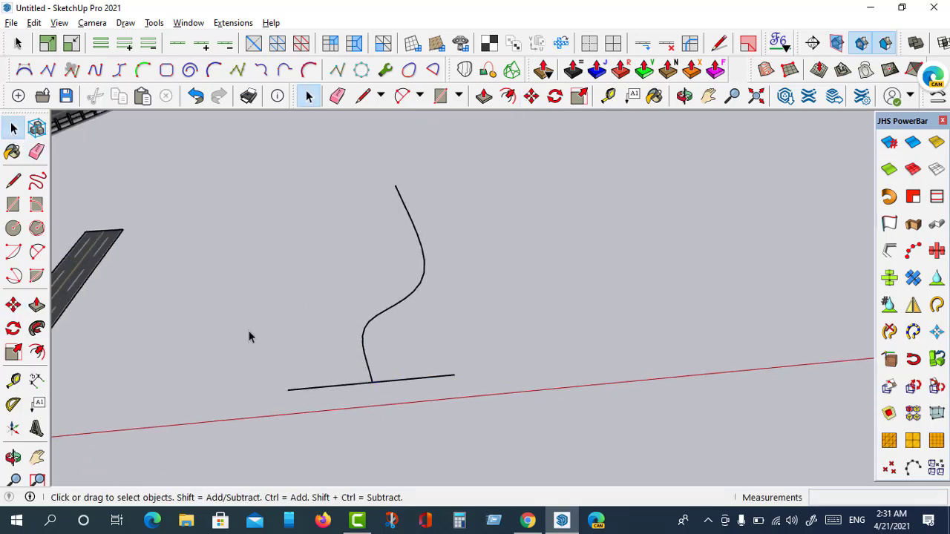
# Undock the Curviloft tools and dock them back into the top toolbar row.
pyautogui.moveTo(448, 70); pyautogui.dragTo(585, 274)
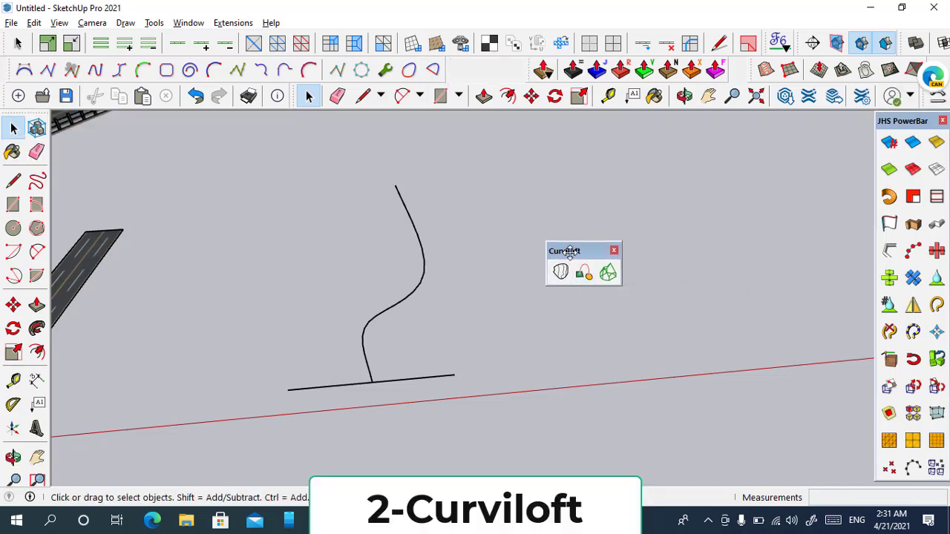
pyautogui.moveTo(573, 252); pyautogui.dragTo(481, 74)
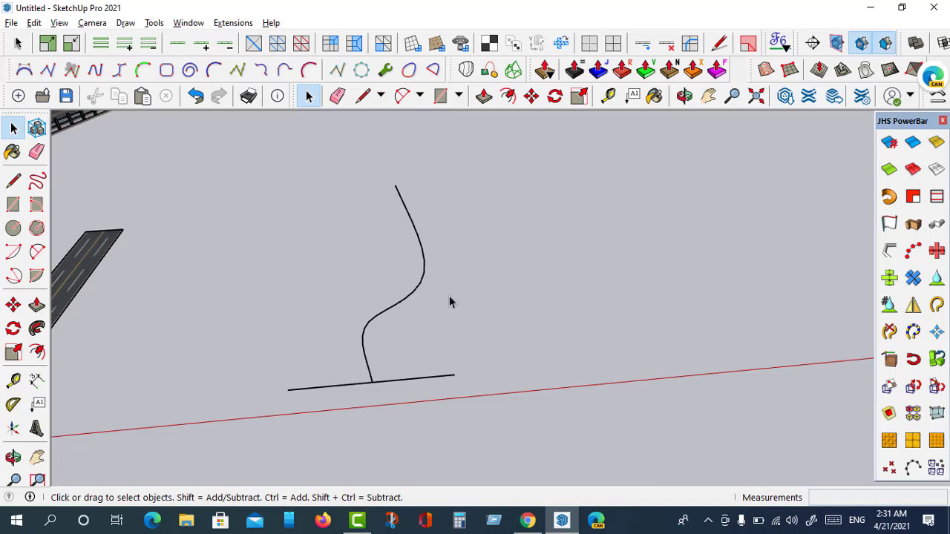
# Start a Curviloft loft along path, with the S-curve as rail and bottom cross line as contour.
pyautogui.click(490, 70)
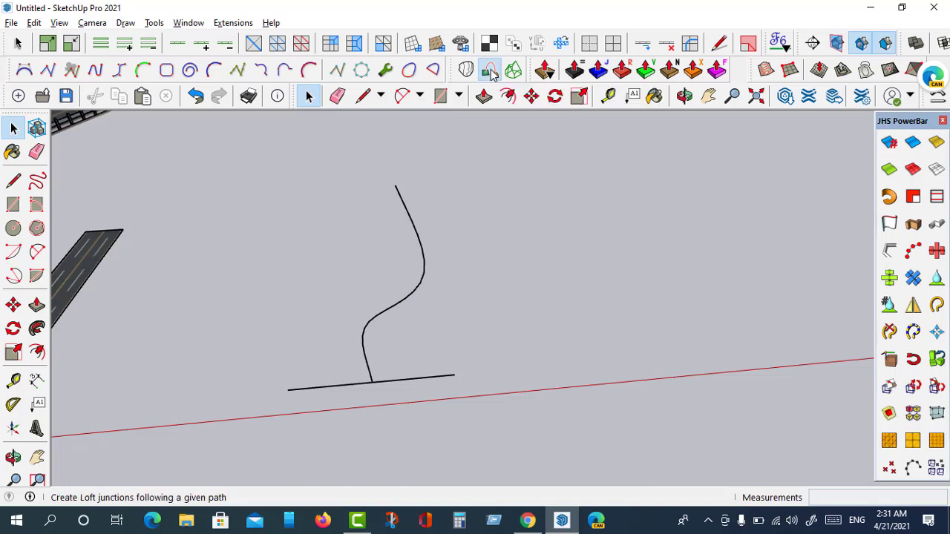
pyautogui.click(425, 269)
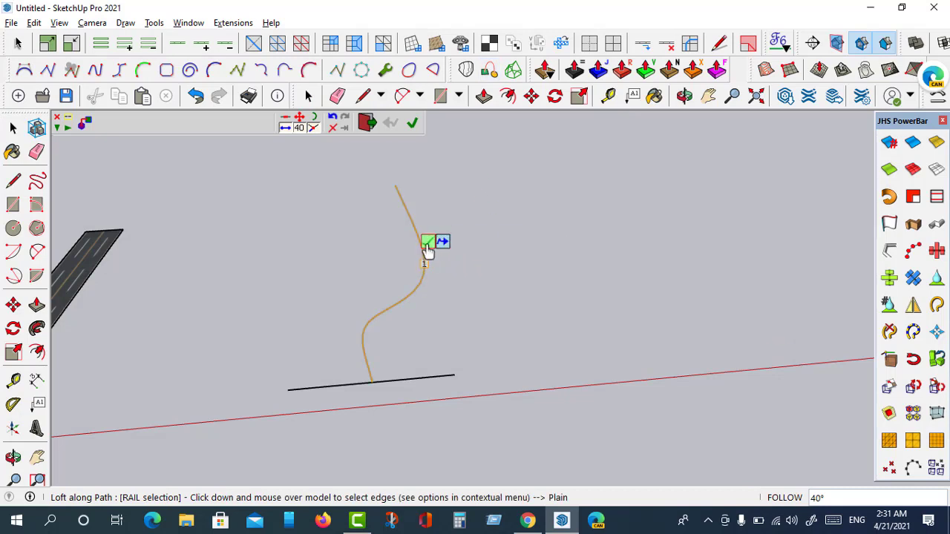
pyautogui.click(428, 252)
pyautogui.click(547, 291)
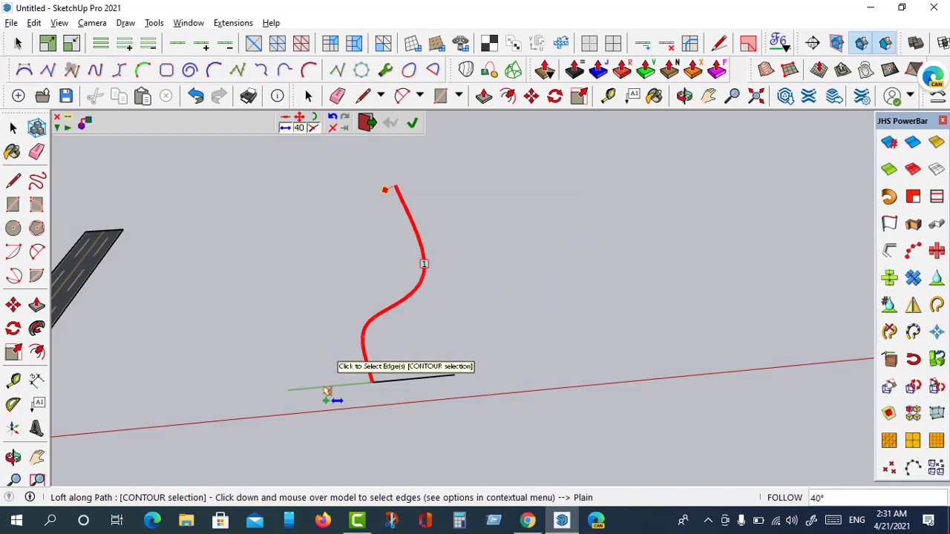
pyautogui.click(328, 390)
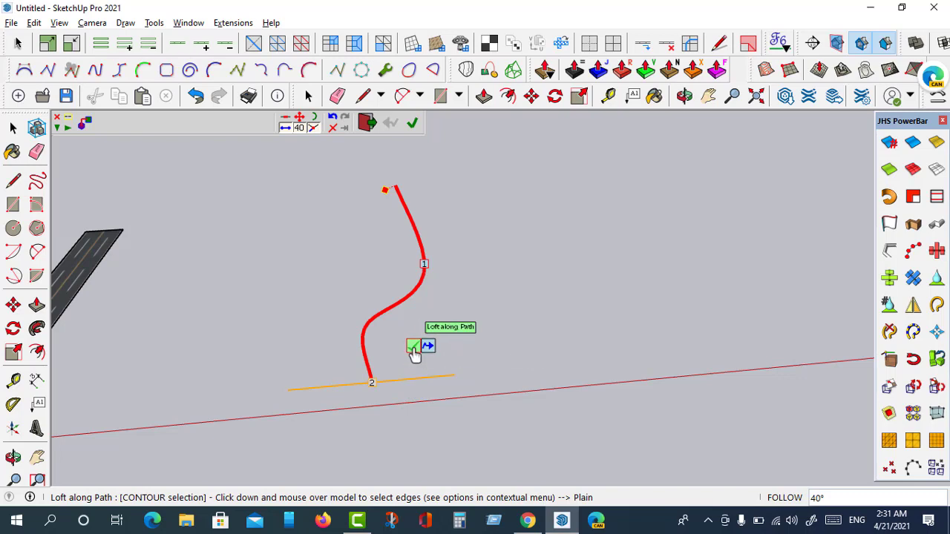
pyautogui.click(414, 349)
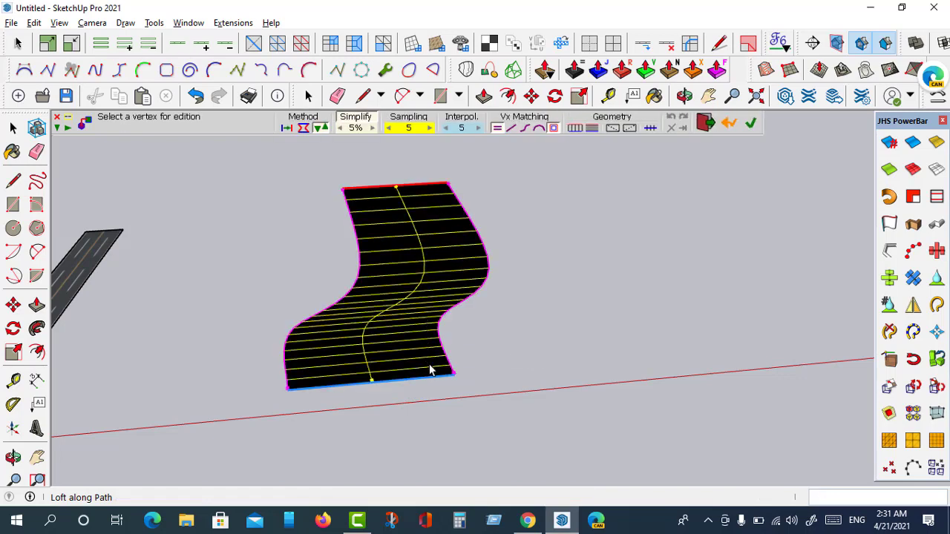
pyautogui.click(446, 386)
pyautogui.click(407, 296)
# Orbit to view the loft preview surface edge-on and from a lower angle.
pyautogui.click(13, 457)
pyautogui.moveTo(496, 433)
pyautogui.mouseDown()
pyautogui.moveTo(470, 369)
pyautogui.moveTo(483, 306)
pyautogui.moveTo(496, 389)
pyautogui.moveTo(490, 411)
pyautogui.mouseUp()
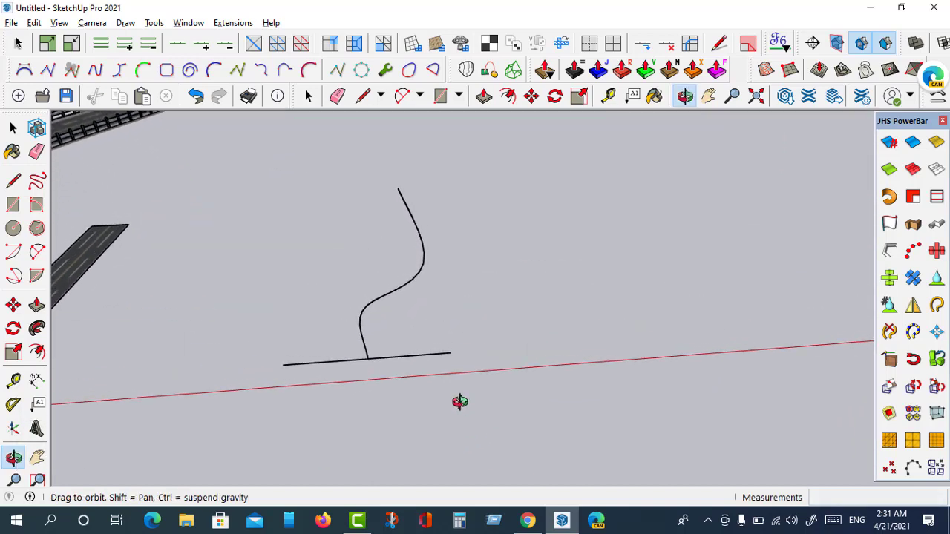
pyautogui.press('Escape')
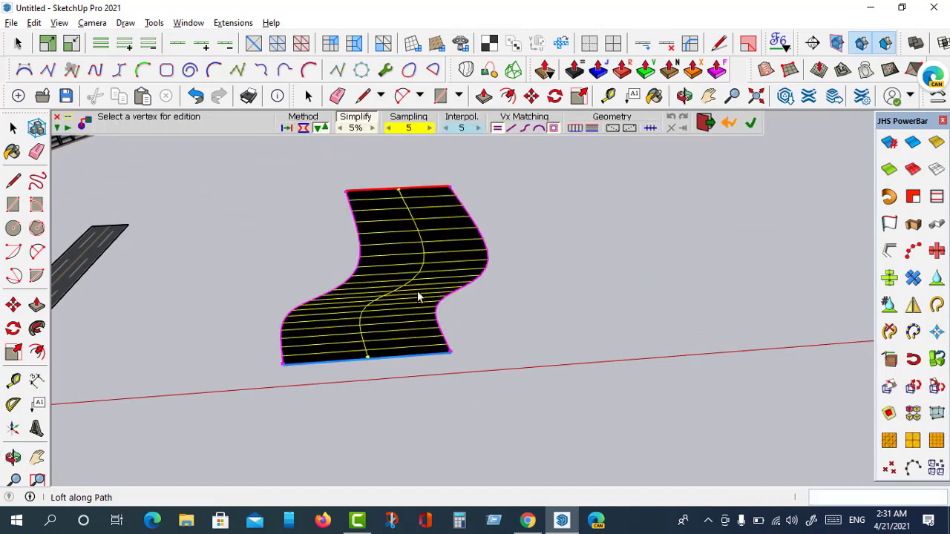
pyautogui.click(14, 457)
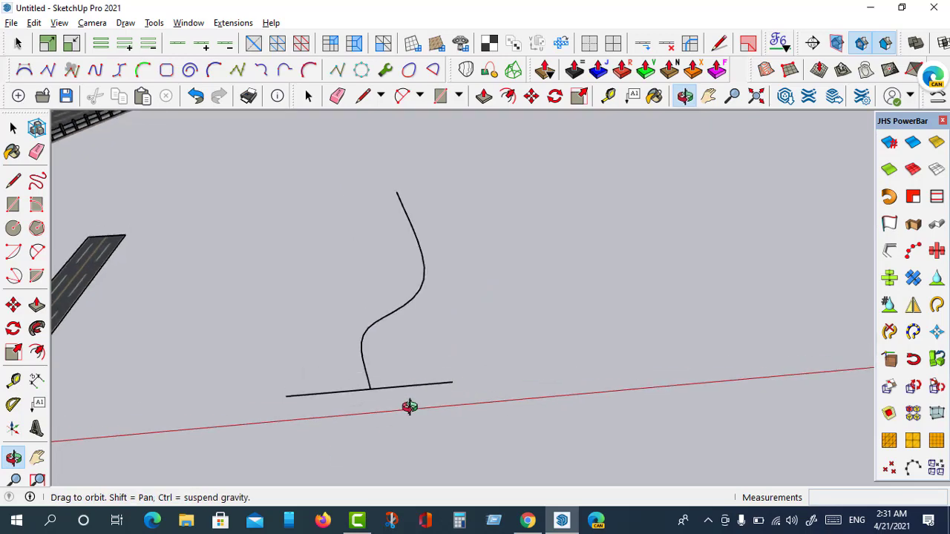
pyautogui.moveTo(409, 403); pyautogui.dragTo(411, 416)
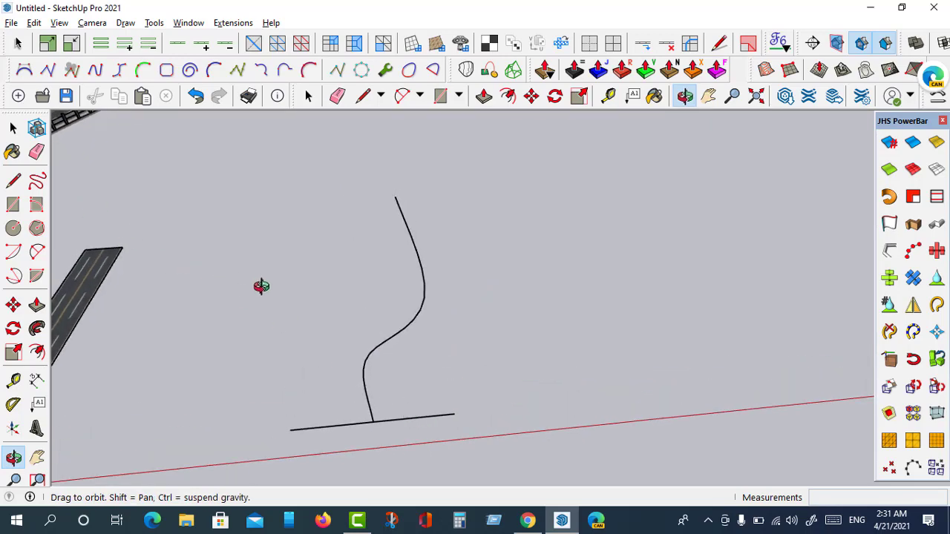
pyautogui.press('Escape')
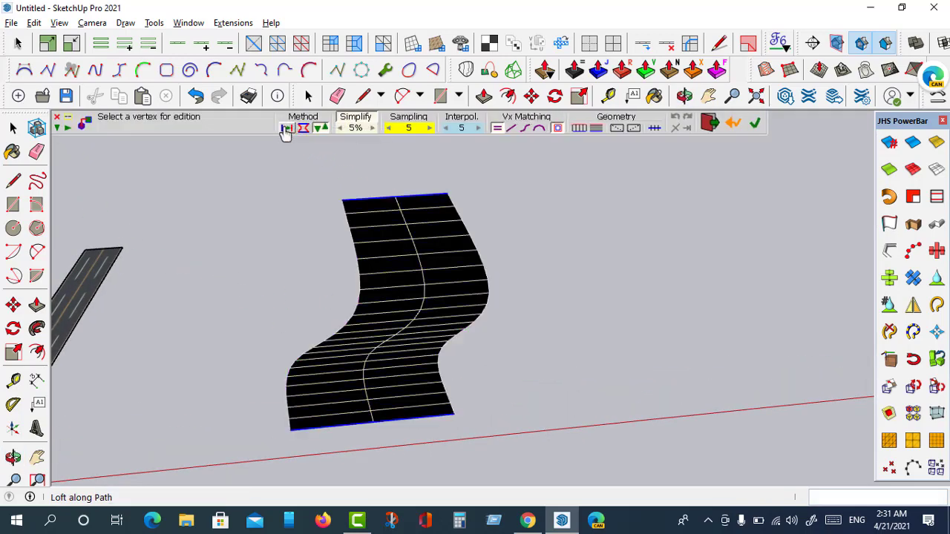
# Compare the loft methods, settle on the smooth S-curve method, and commit the preview.
pyautogui.click(286, 130)
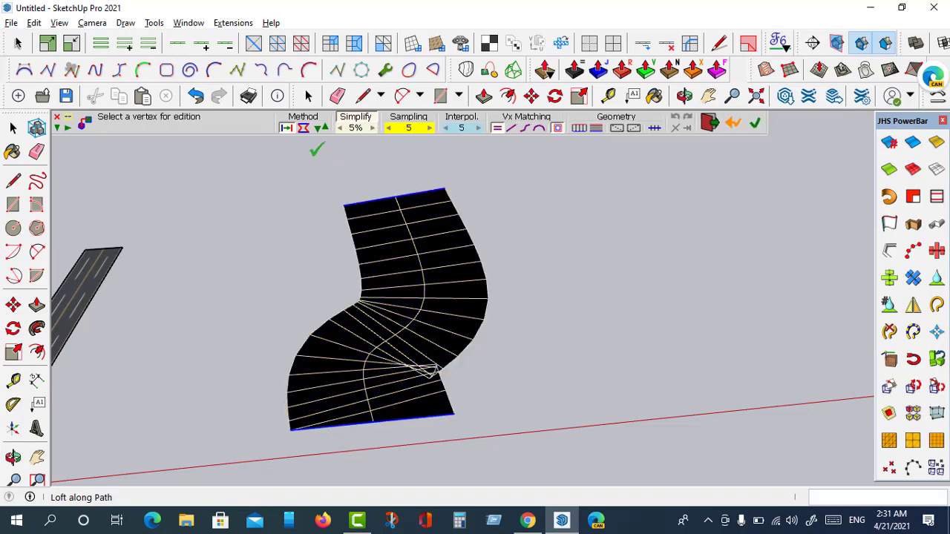
pyautogui.click(303, 128)
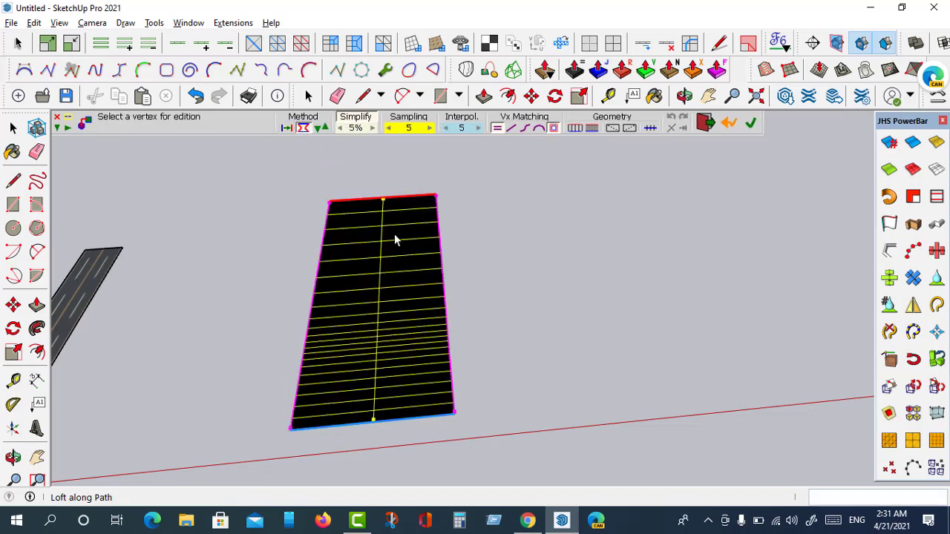
pyautogui.click(321, 128)
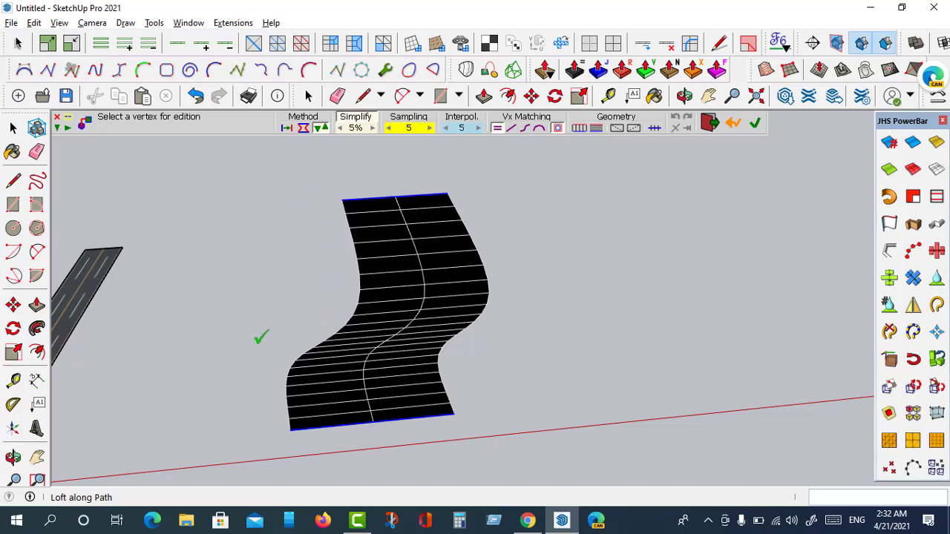
pyautogui.click(288, 129)
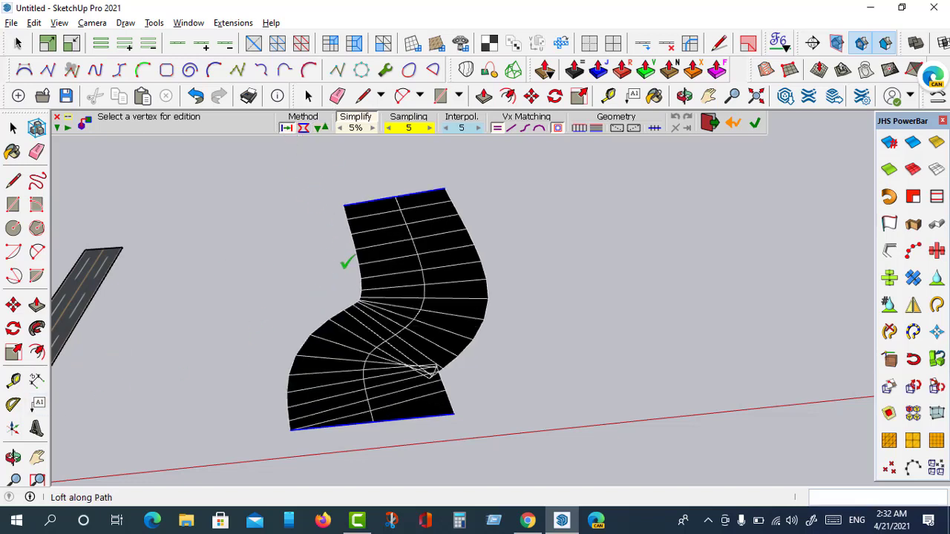
pyautogui.click(304, 129)
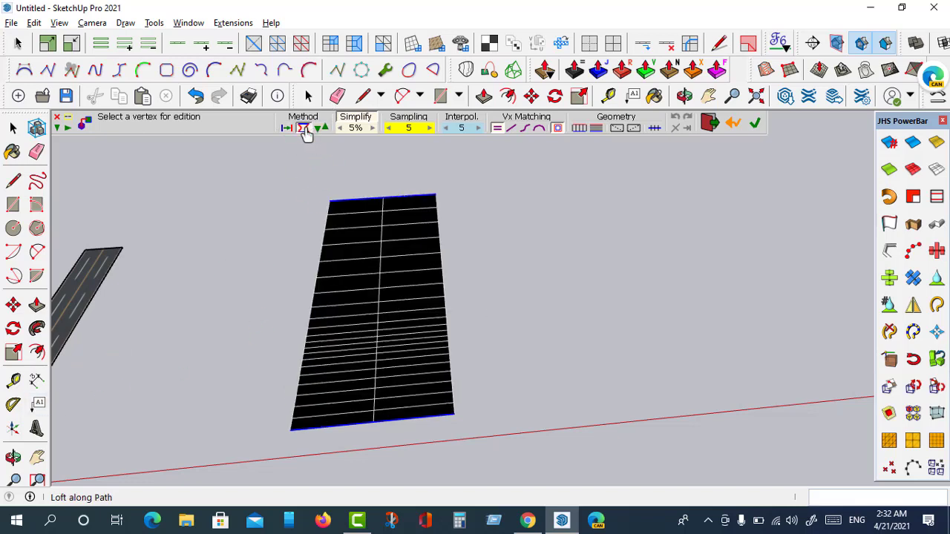
pyautogui.click(320, 130)
pyautogui.press('Return')
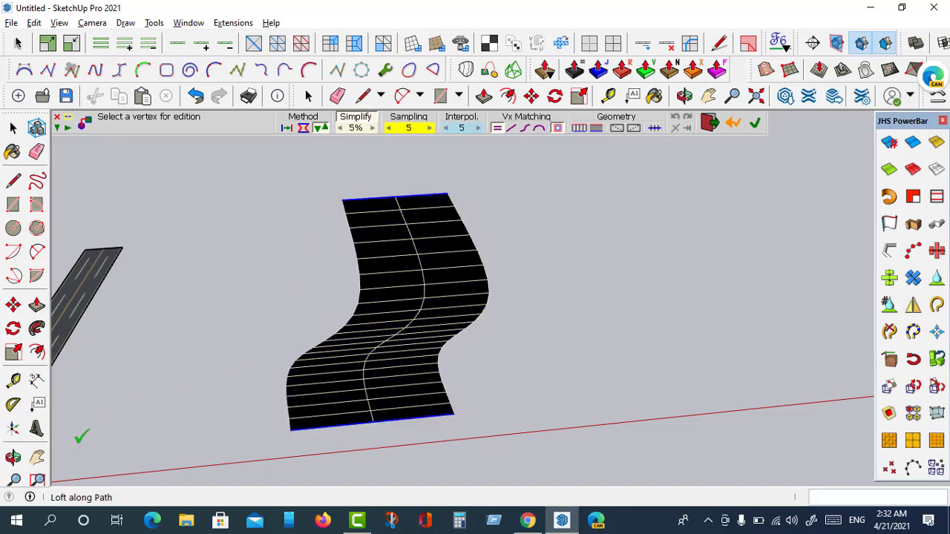
pyautogui.click(13, 458)
pyautogui.moveTo(416, 349)
pyautogui.mouseDown()
pyautogui.moveTo(483, 342)
pyautogui.moveTo(479, 276)
pyautogui.moveTo(526, 271)
pyautogui.moveTo(552, 369)
pyautogui.moveTo(450, 344)
pyautogui.mouseUp()
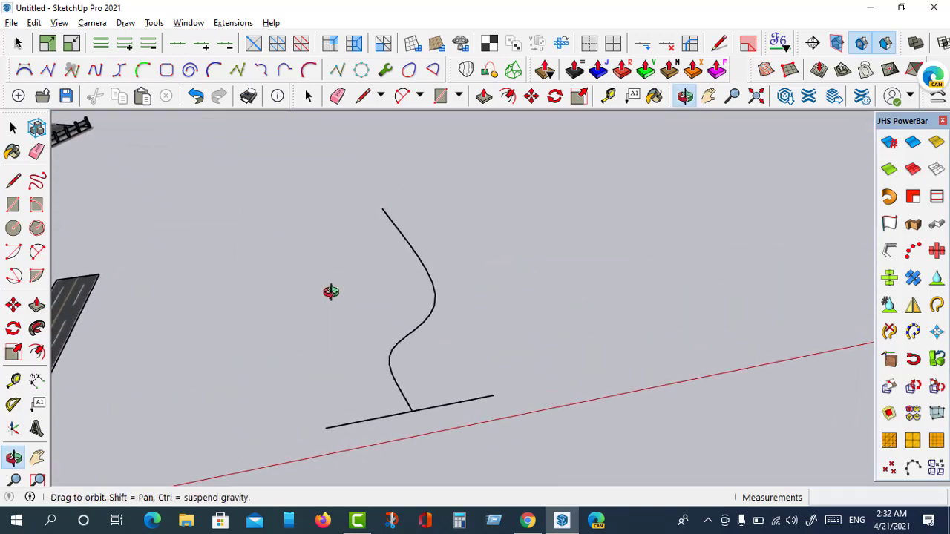
# Return to the loft preview and zoom in to check the surface.
pyautogui.press('Escape')
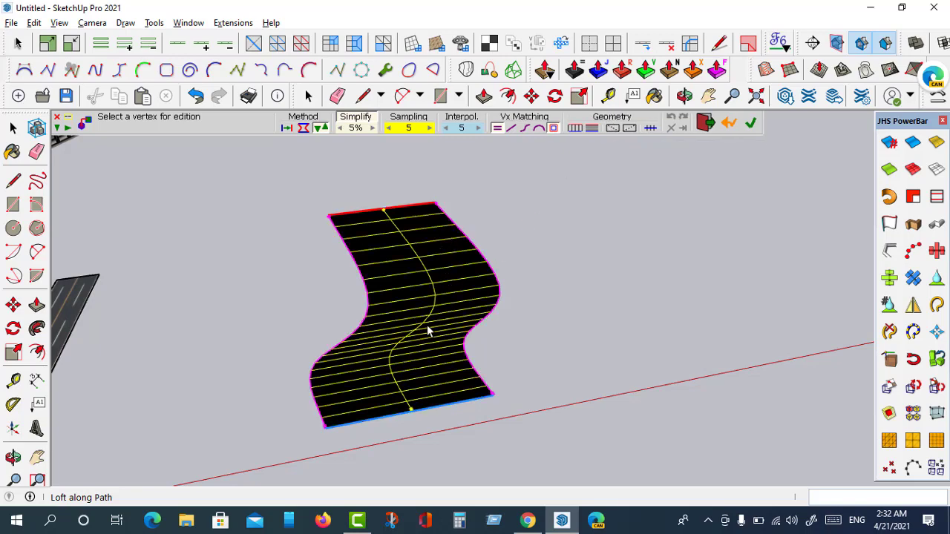
pyautogui.scroll(1, 430, 366)
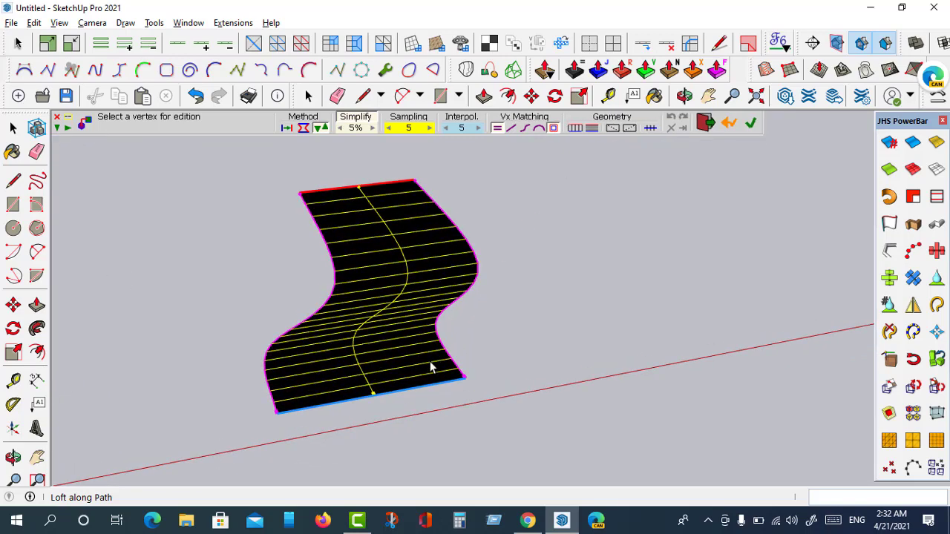
pyautogui.scroll(1, 430, 366)
pyautogui.scroll(1, 431, 366)
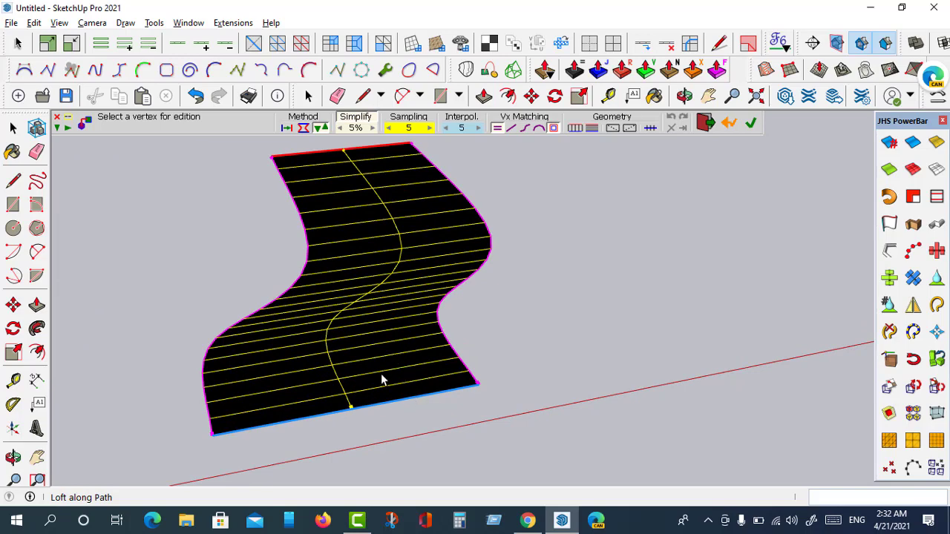
pyautogui.press('Return')
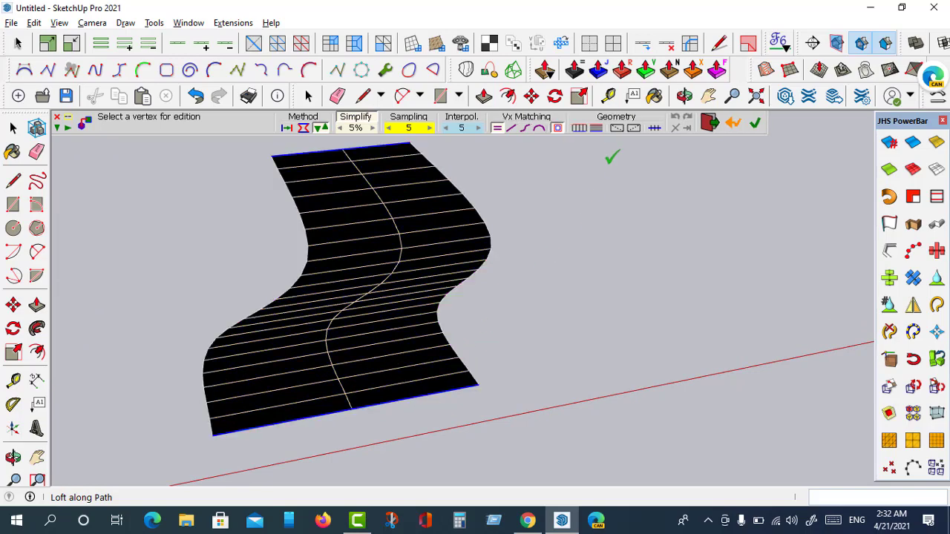
# Enable the pseudo-quad diagonal face split and validate the loft as a surface.
pyautogui.click(616, 132)
pyautogui.scroll(1, 282, 397)
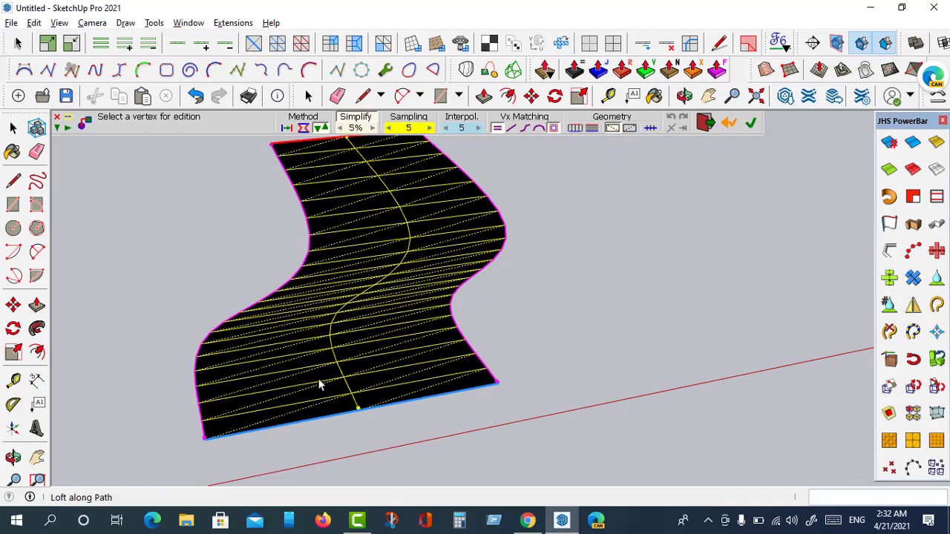
pyautogui.scroll(1, 319, 384)
pyautogui.scroll(1, 209, 422)
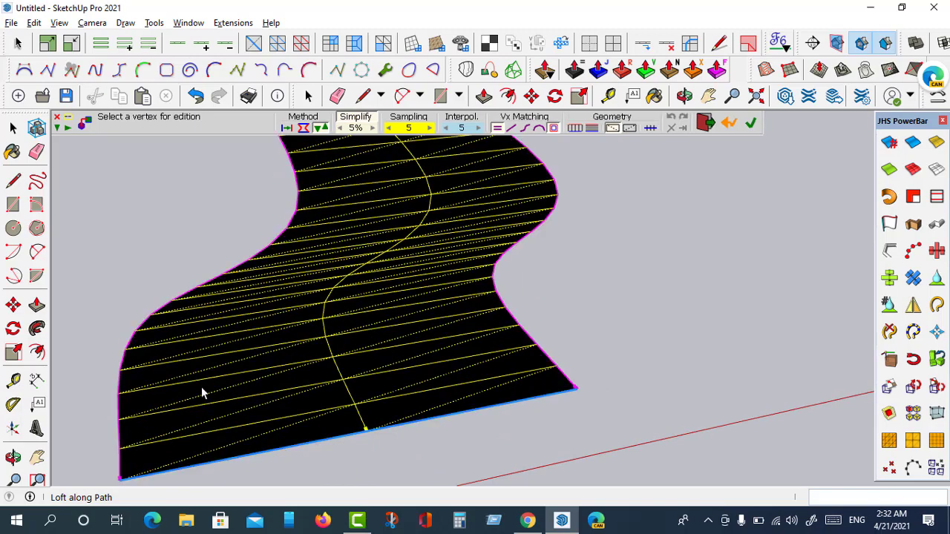
pyautogui.scroll(-2, 312, 383)
pyautogui.scroll(-1, 368, 327)
pyautogui.scroll(-1, 400, 351)
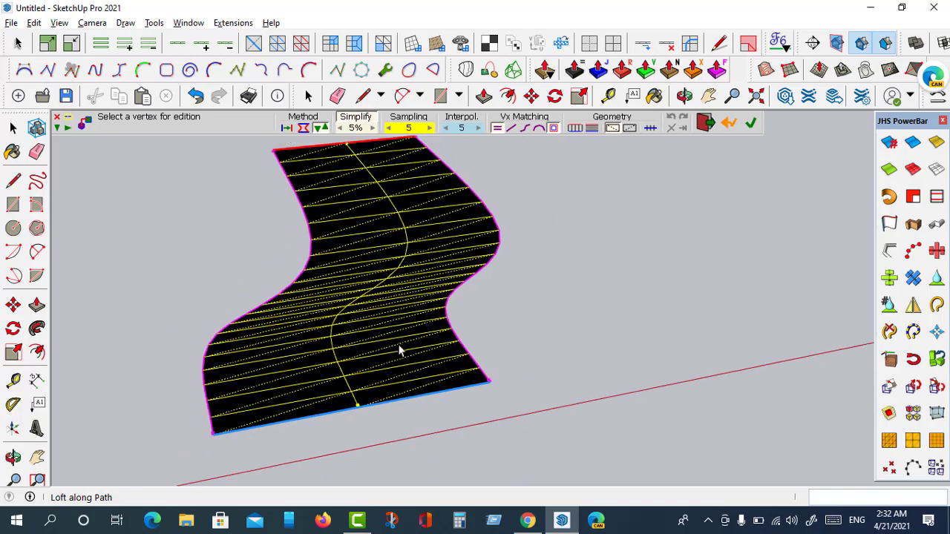
pyautogui.click(752, 122)
# Exit the loft and erase the middle curve from the surface.
pyautogui.press('space')
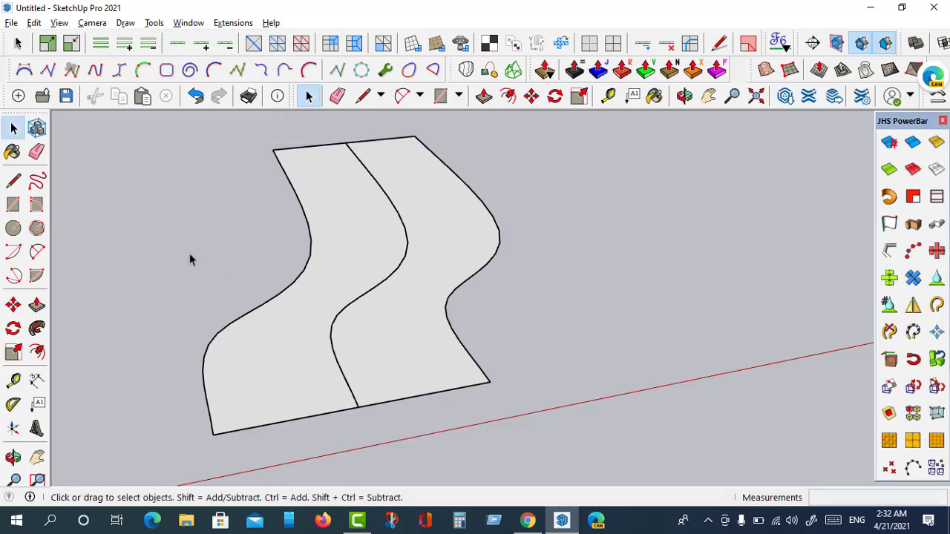
pyautogui.click(395, 278)
pyautogui.rightClick(394, 279)
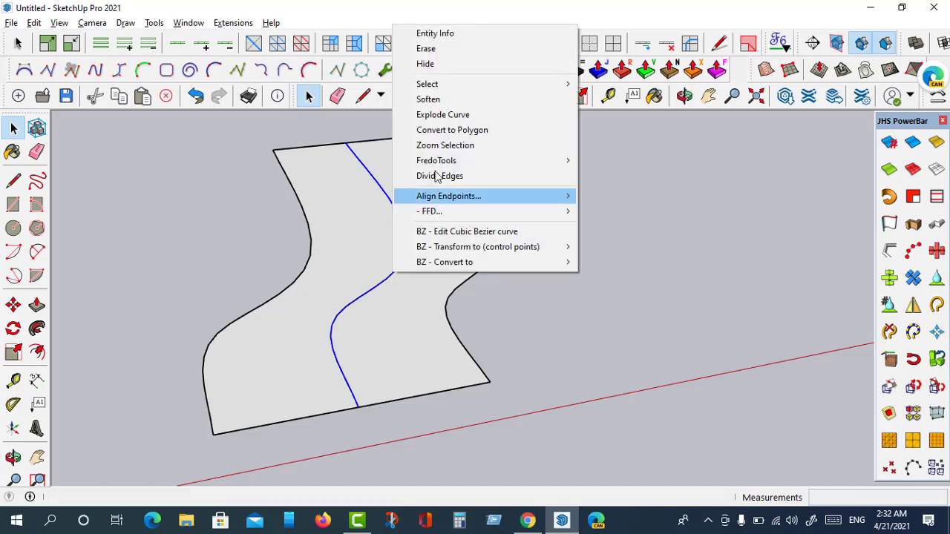
pyautogui.click(441, 49)
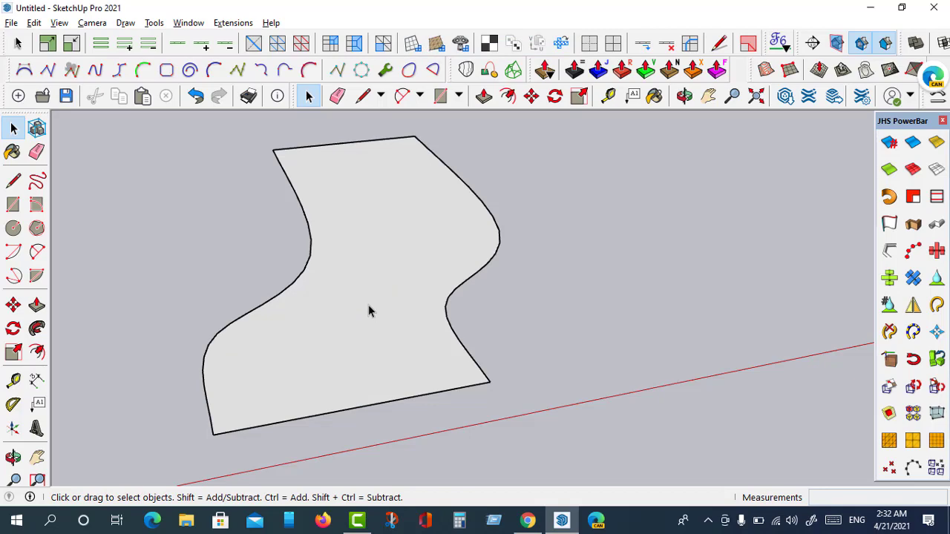
# Enter the group and triple-click to select the whole curved surface with its edges.
pyautogui.tripleClick(242, 418)
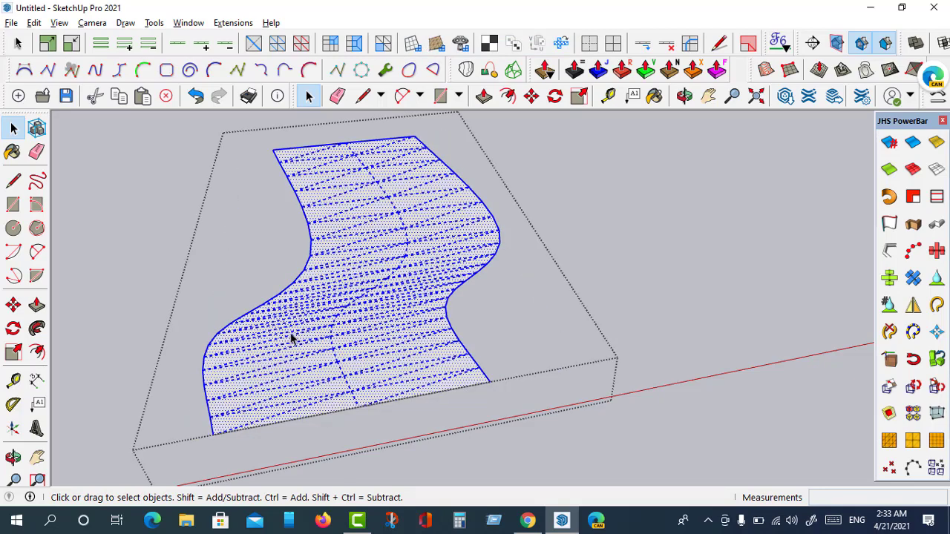
pyautogui.click(102, 350)
pyautogui.doubleClick(237, 423)
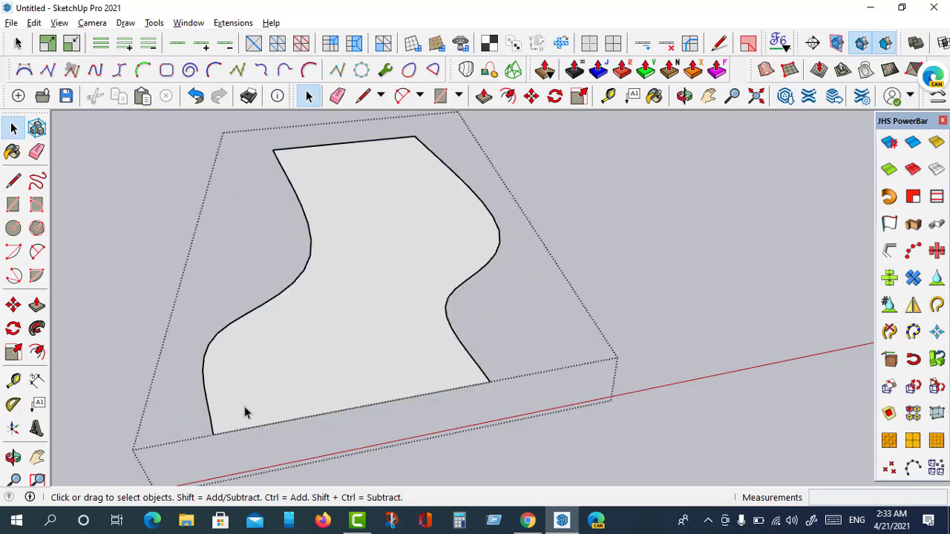
pyautogui.doubleClick(244, 413)
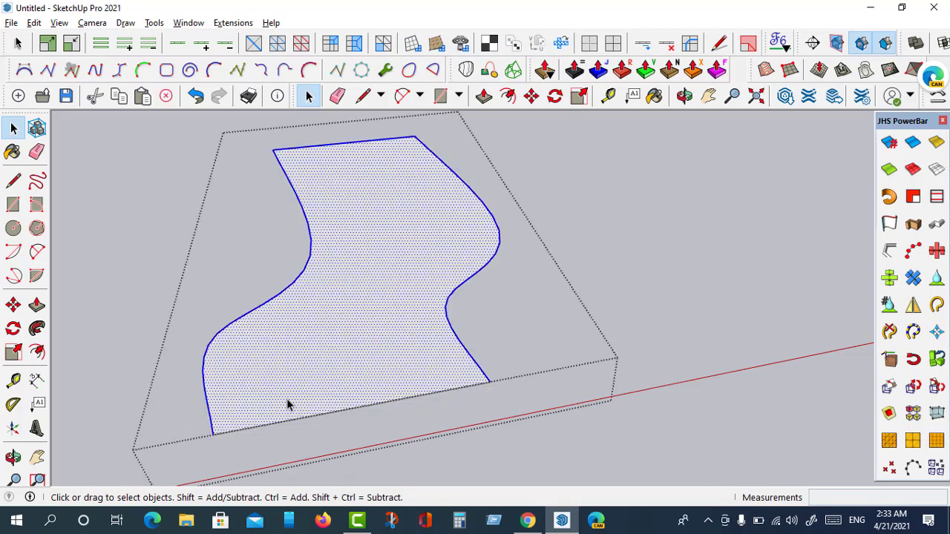
pyautogui.tripleClick(237, 420)
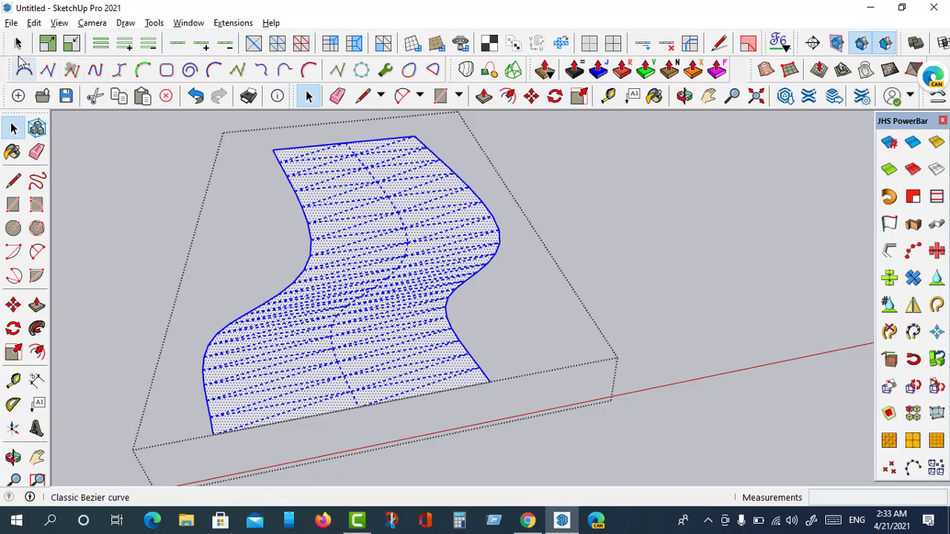
# Dock the QuadFace Tools toolbar in the top row and apply Unsmooth Quads to the surface.
pyautogui.moveTo(4, 45); pyautogui.dragTo(146, 230)
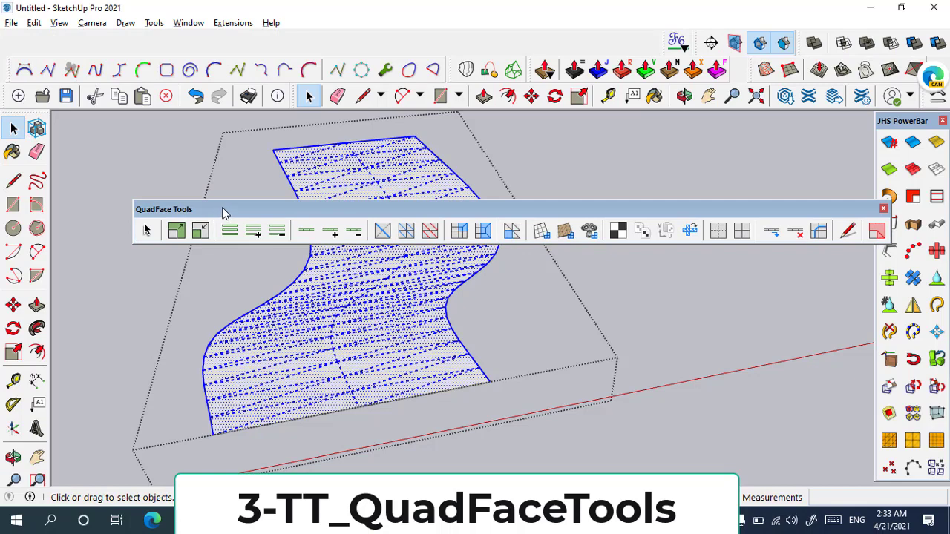
pyautogui.moveTo(222, 213); pyautogui.dragTo(97, 38)
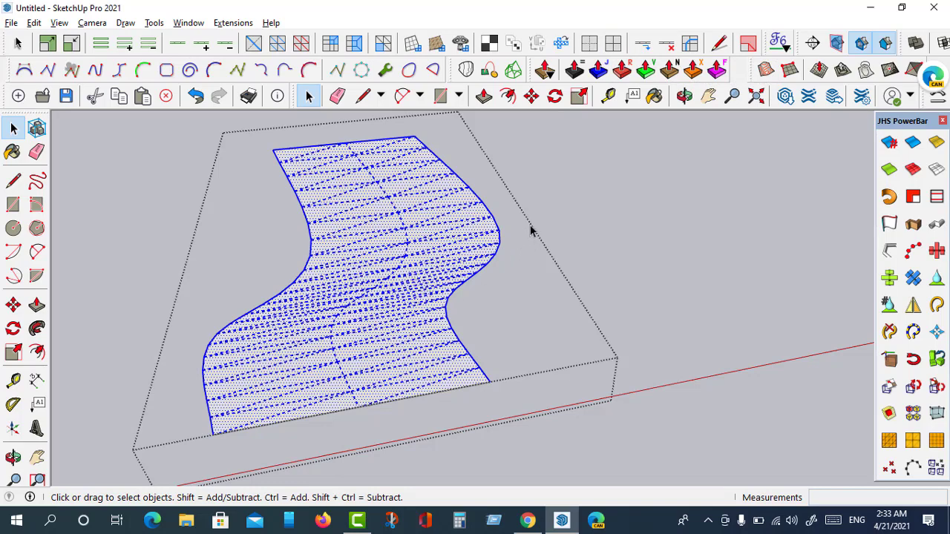
pyautogui.click(613, 43)
# Apply Align Endpoints > To Nearest X to the selected road surface.
pyautogui.moveTo(398, 338); pyautogui.dragTo(357, 382, button='middle')
pyautogui.rightClick(357, 382)
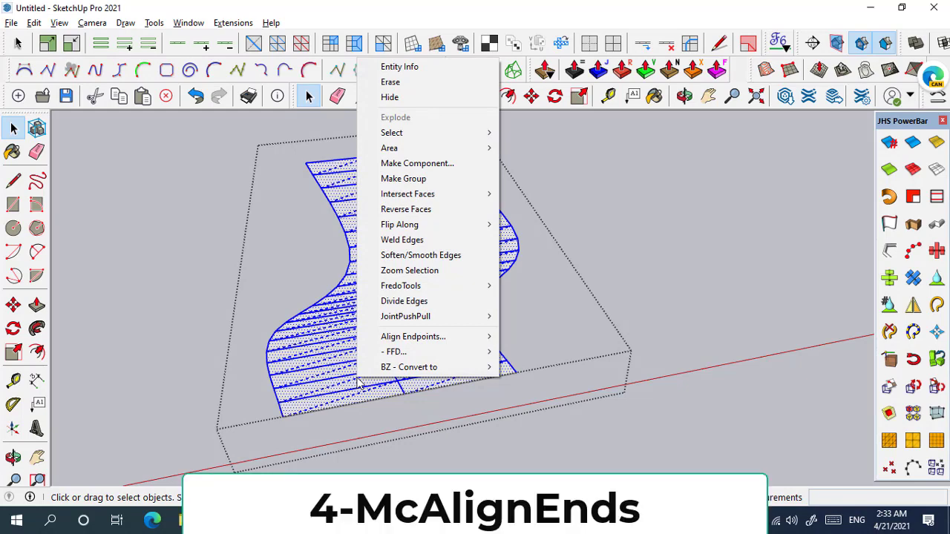
pyautogui.click(660, 18)
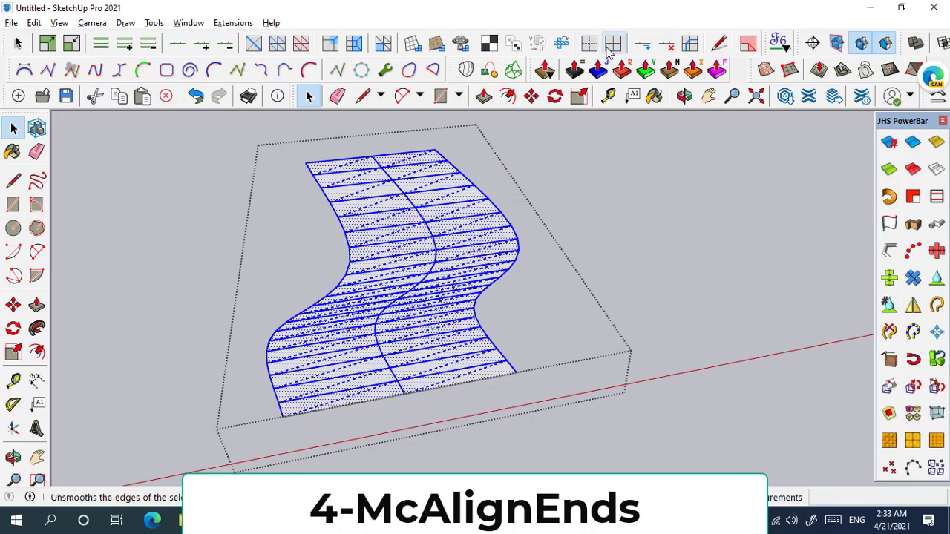
pyautogui.scroll(2, 452, 330)
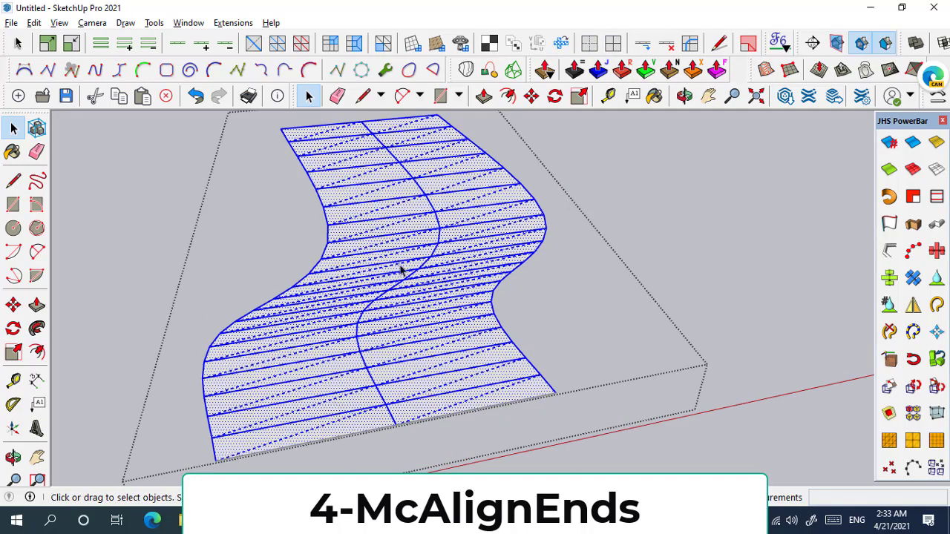
pyautogui.scroll(-2, 401, 271)
pyautogui.rightClick(347, 345)
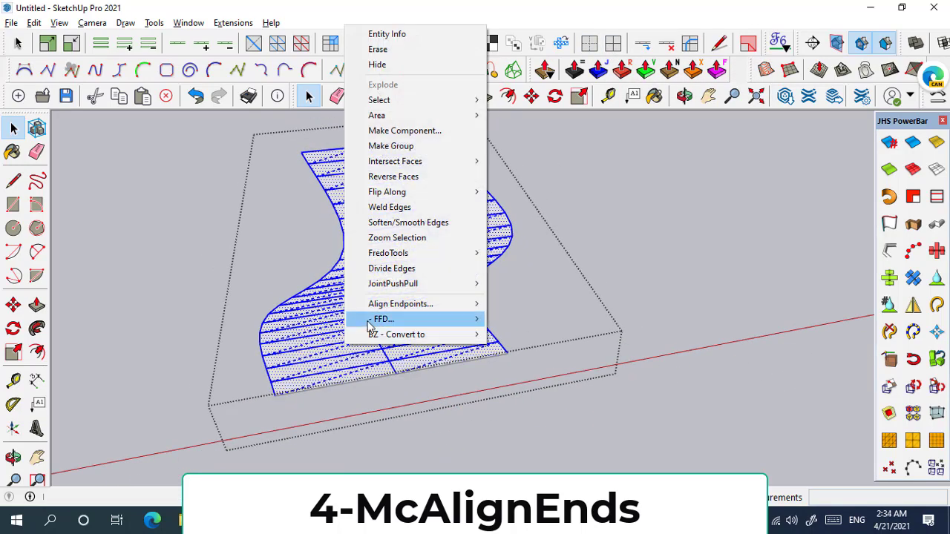
pyautogui.moveTo(401, 304)
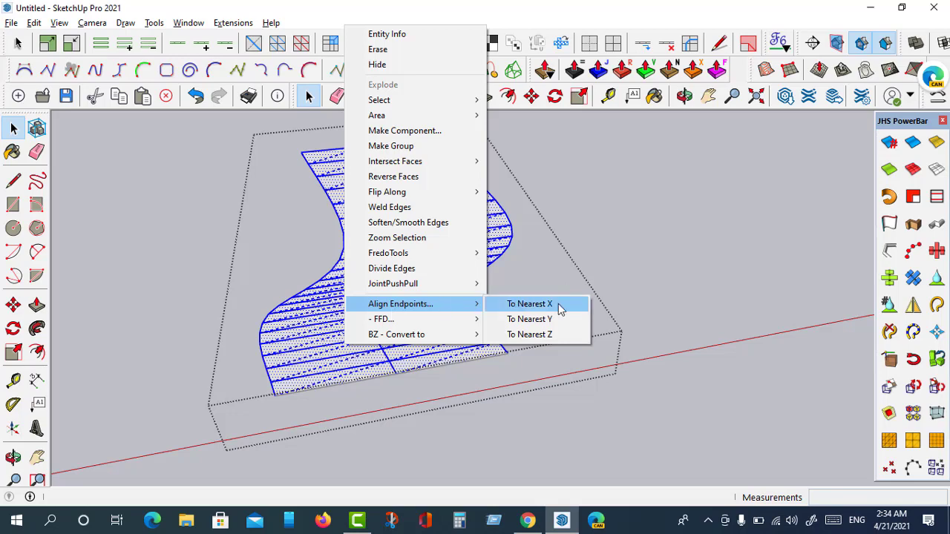
pyautogui.click(533, 335)
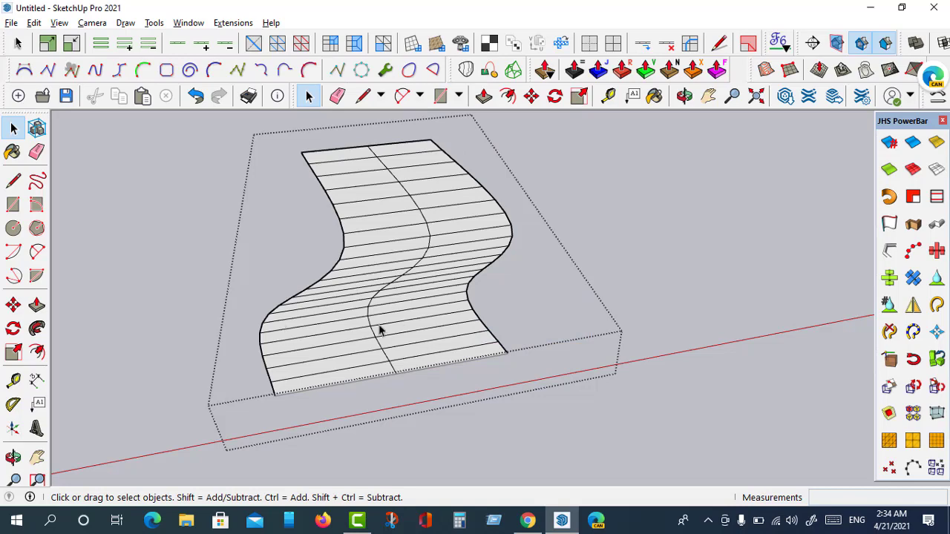
# Orbit to a top-down view of the gridded curved surface.
pyautogui.click(13, 458)
pyautogui.moveTo(487, 340); pyautogui.dragTo(460, 403)
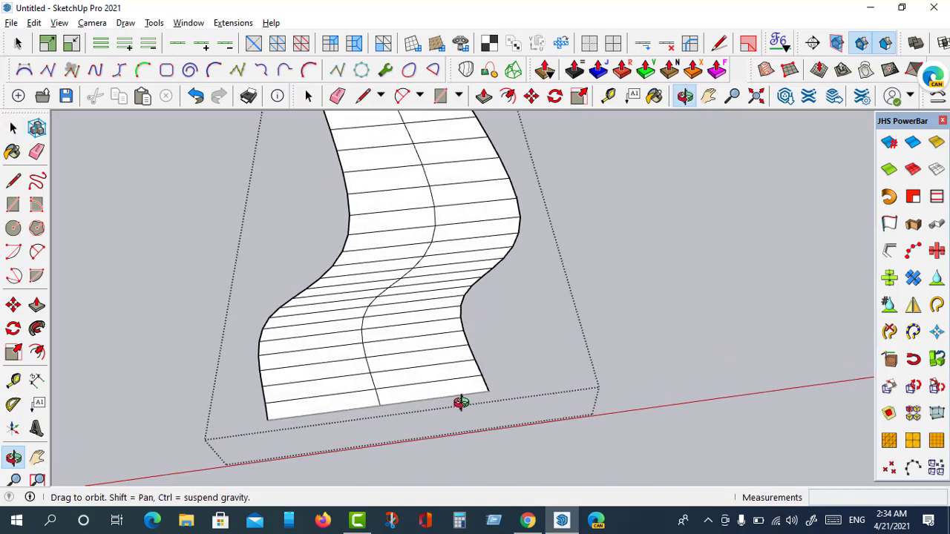
pyautogui.scroll(-2, 461, 403)
pyautogui.scroll(3, 466, 404)
pyautogui.scroll(-2, 466, 405)
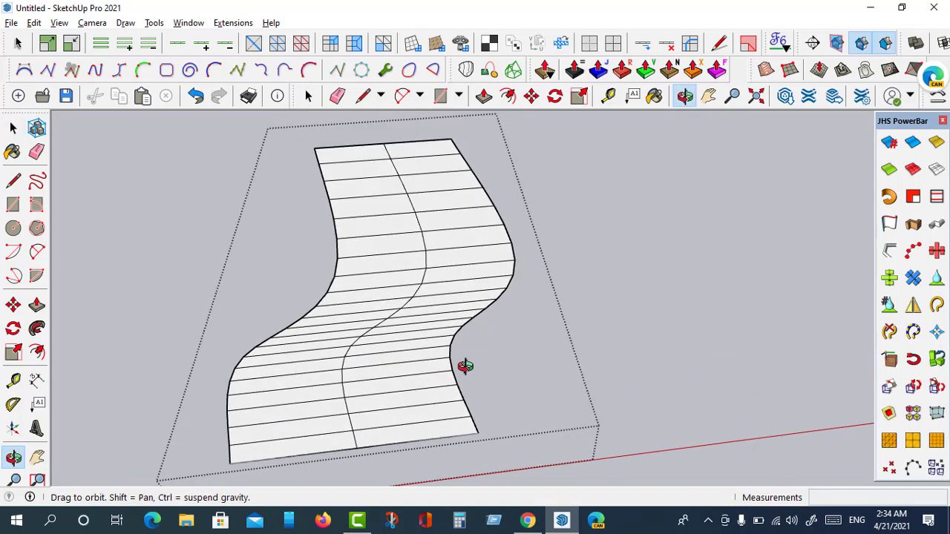
# Orbit to an oblique angle and zoom out to show the straight asphalt road strip.
pyautogui.moveTo(465, 272); pyautogui.dragTo(449, 371)
pyautogui.scroll(-2, 449, 371)
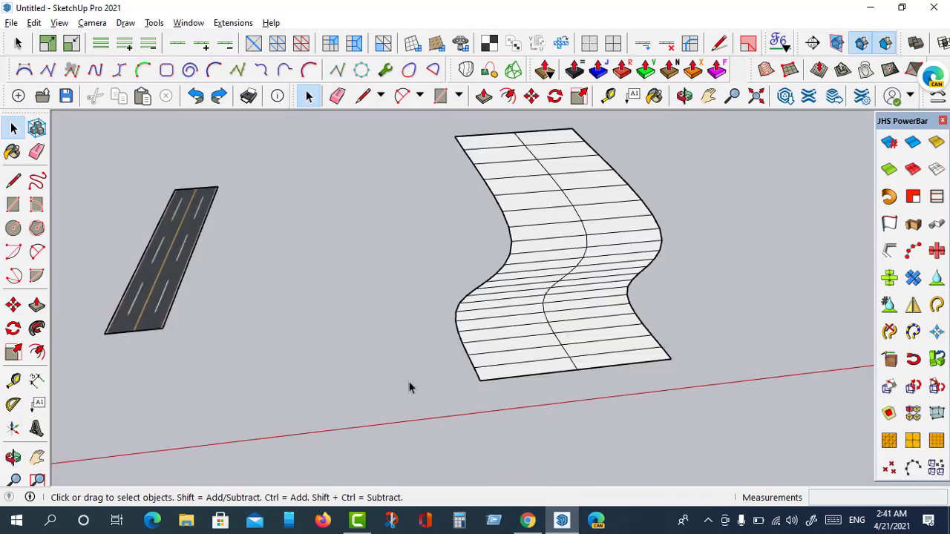
pyautogui.scroll(-1, 456, 378)
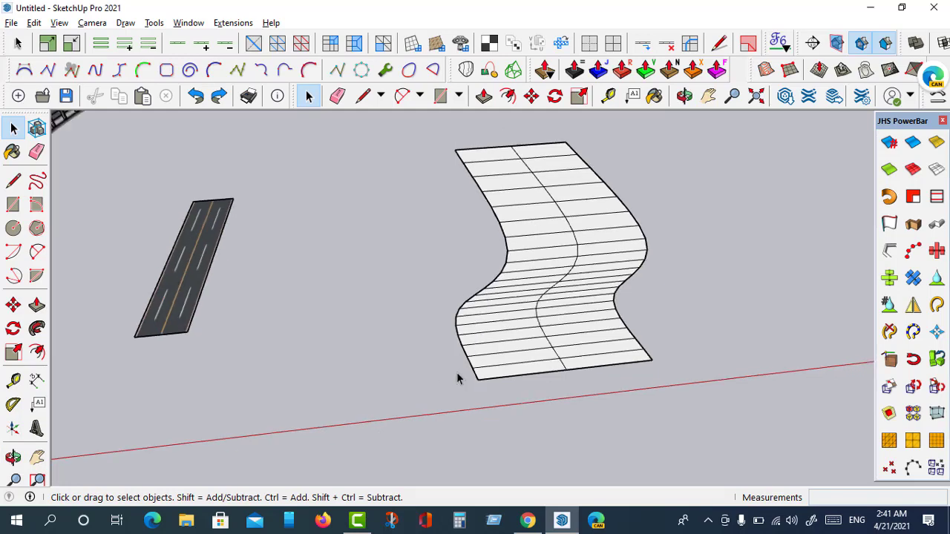
pyautogui.scroll(-2, 589, 305)
pyautogui.scroll(3, 536, 343)
pyautogui.scroll(-1, 568, 368)
pyautogui.scroll(1, 568, 367)
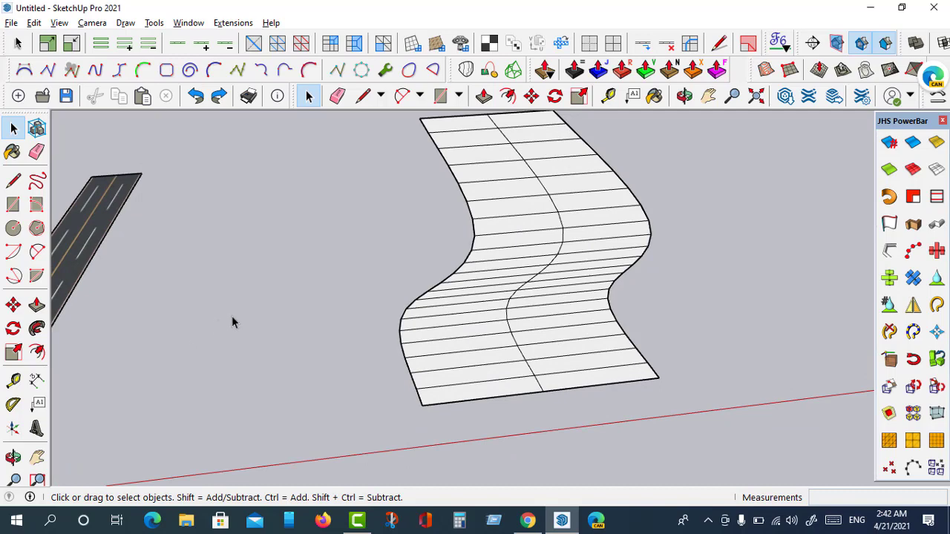
# Explode the group holding the curved surface into loose geometry.
pyautogui.click(453, 397)
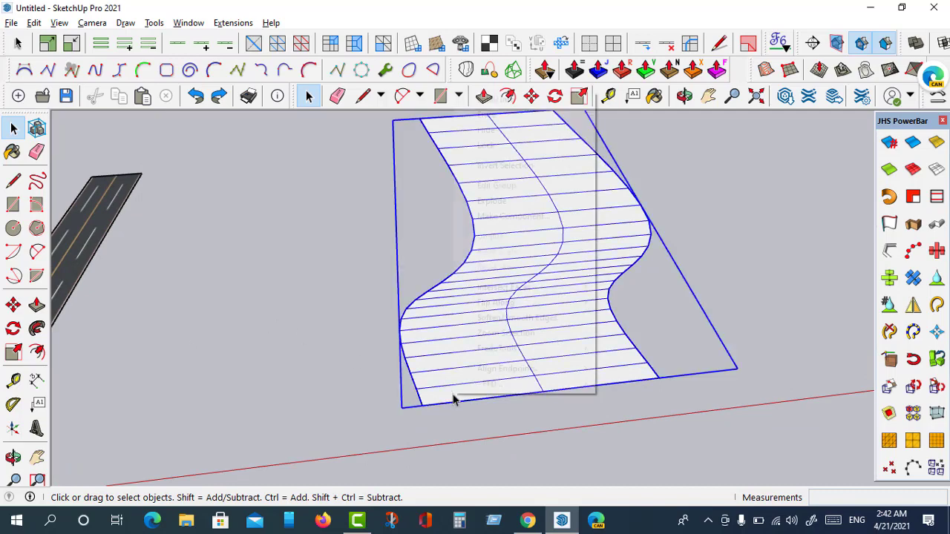
pyautogui.rightClick(454, 398)
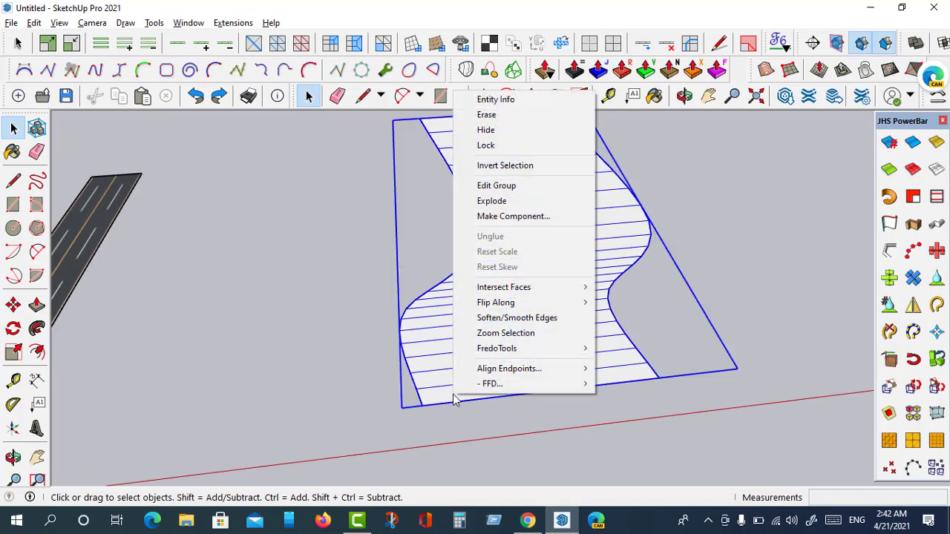
pyautogui.click(491, 201)
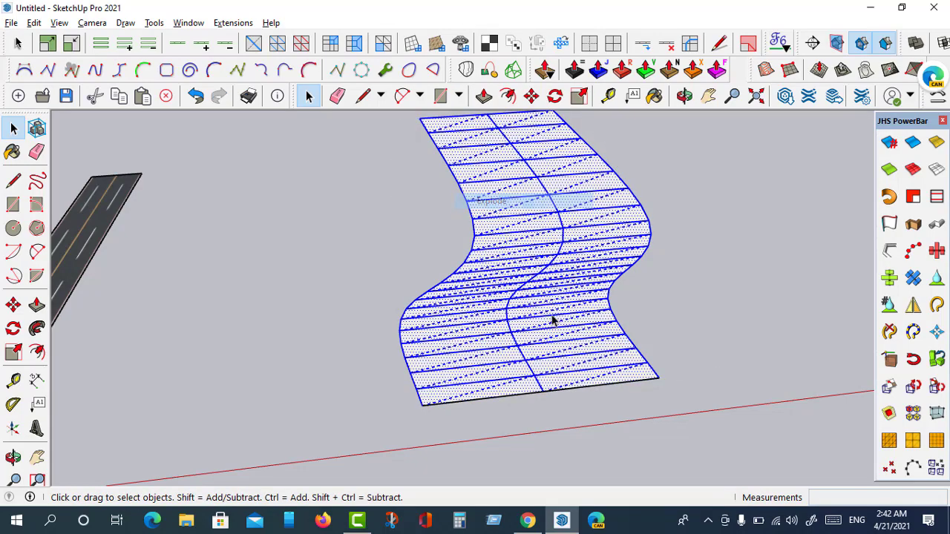
pyautogui.scroll(-1, 542, 248)
pyautogui.scroll(1, 525, 346)
pyautogui.scroll(1, 524, 348)
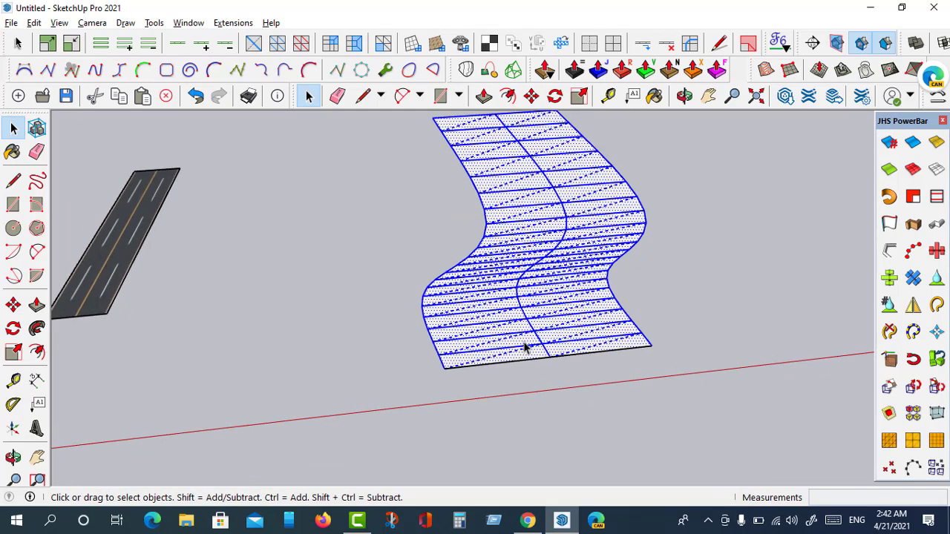
pyautogui.scroll(1, 524, 346)
pyautogui.scroll(1, 522, 358)
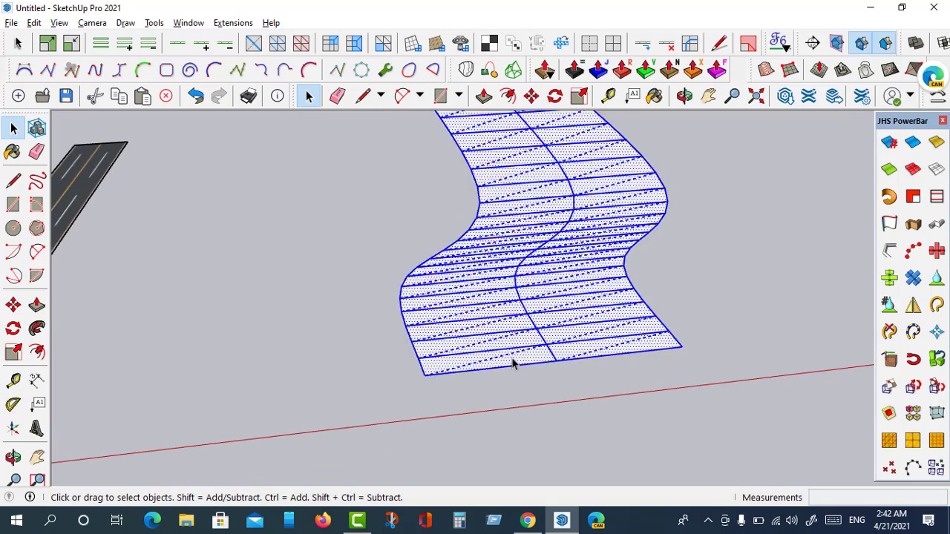
# Activate the Paint Bucket so the Materials panel opens with Material3 current.
pyautogui.scroll(-1, 474, 346)
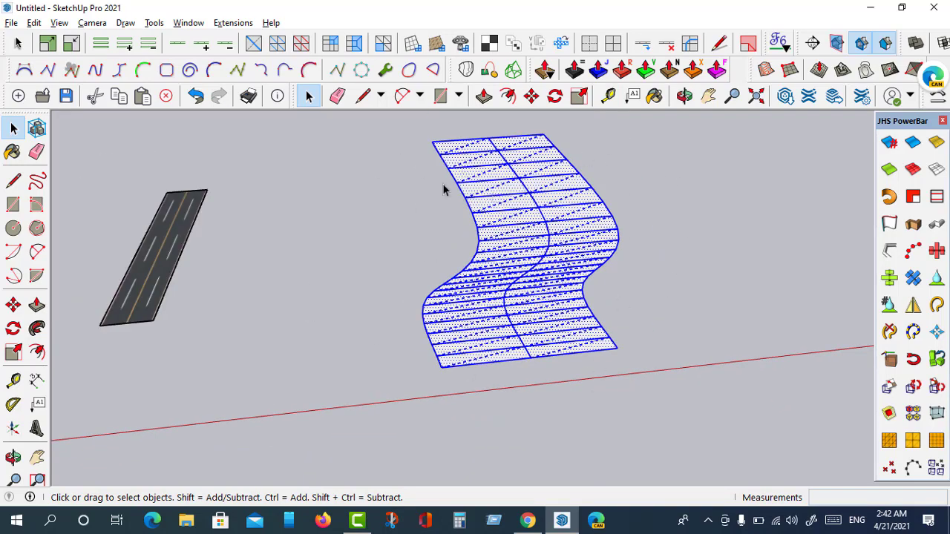
pyautogui.scroll(1, 479, 341)
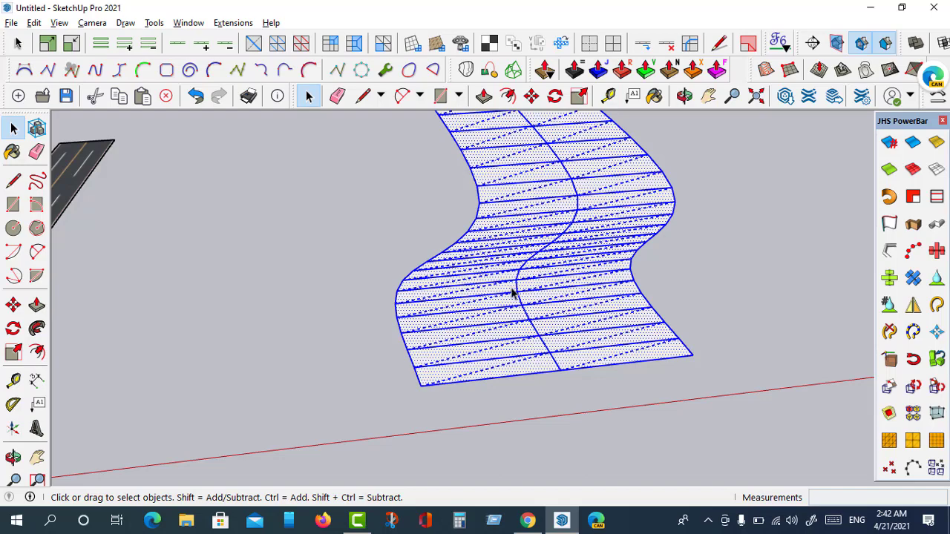
pyautogui.scroll(-2, 531, 300)
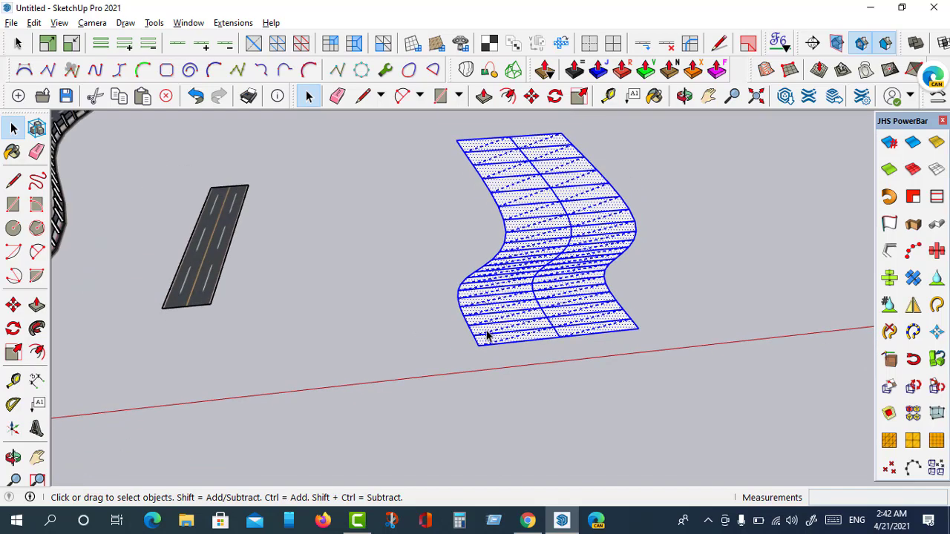
pyautogui.scroll(-2, 502, 276)
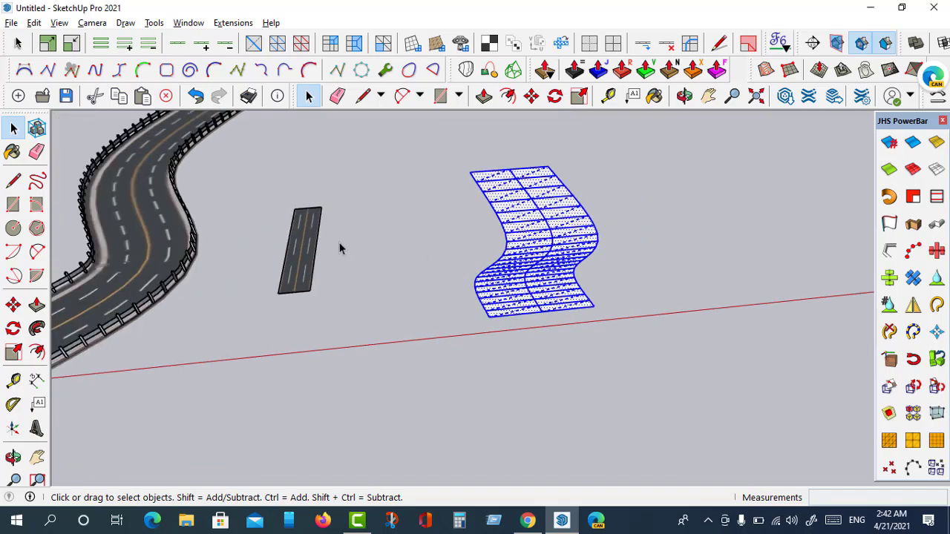
pyautogui.scroll(2, 340, 249)
pyautogui.scroll(3, 340, 248)
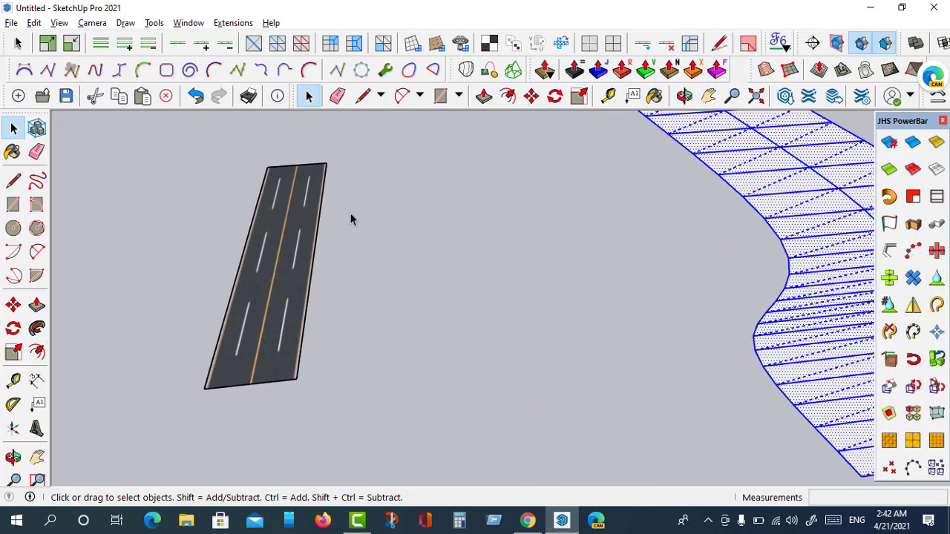
pyautogui.scroll(1, 350, 216)
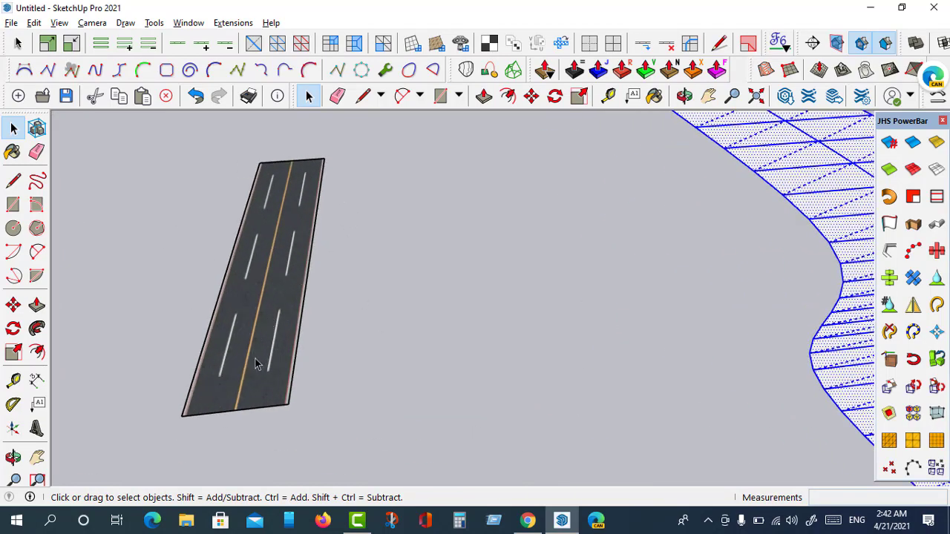
pyautogui.scroll(2, 259, 360)
pyautogui.scroll(1, 254, 396)
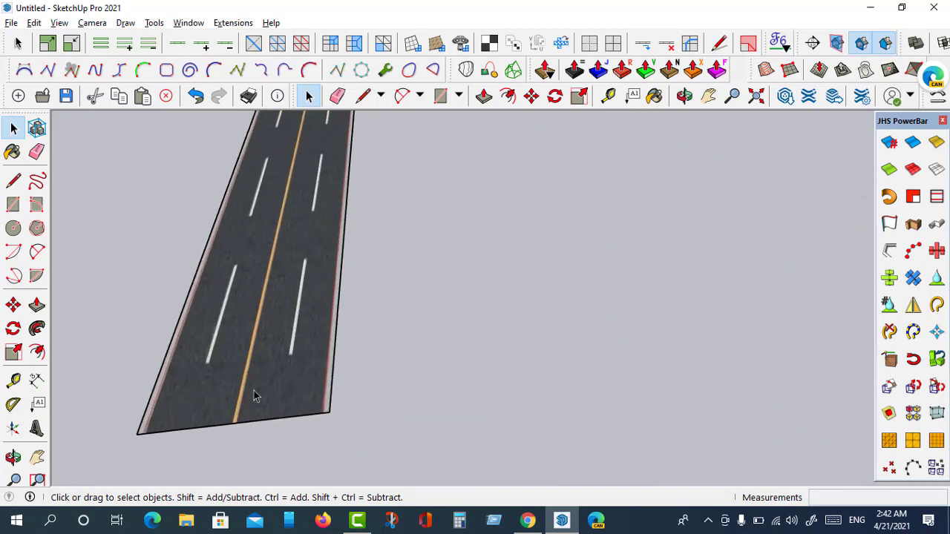
pyautogui.scroll(-2, 256, 395)
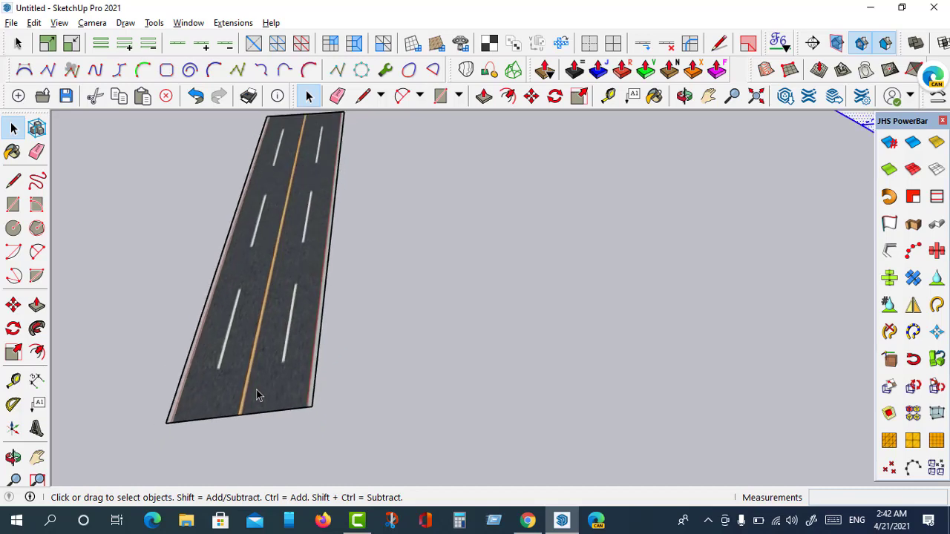
pyautogui.scroll(-1, 247, 399)
pyautogui.scroll(-1, 223, 374)
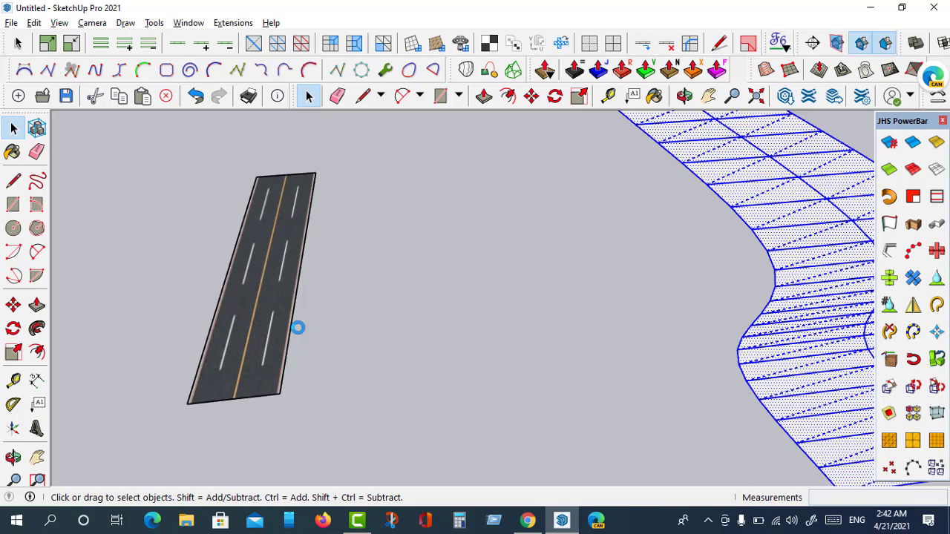
pyautogui.scroll(-1, 308, 328)
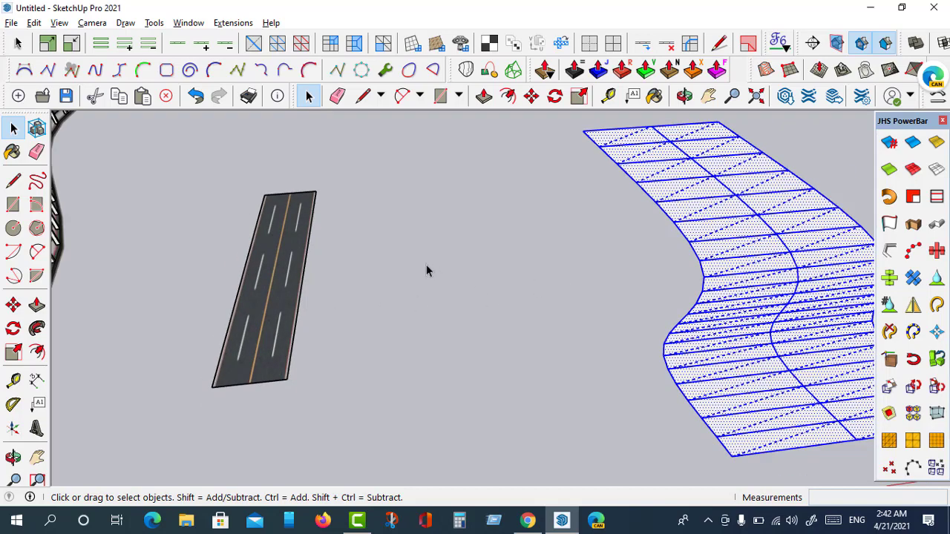
pyautogui.scroll(-1, 309, 258)
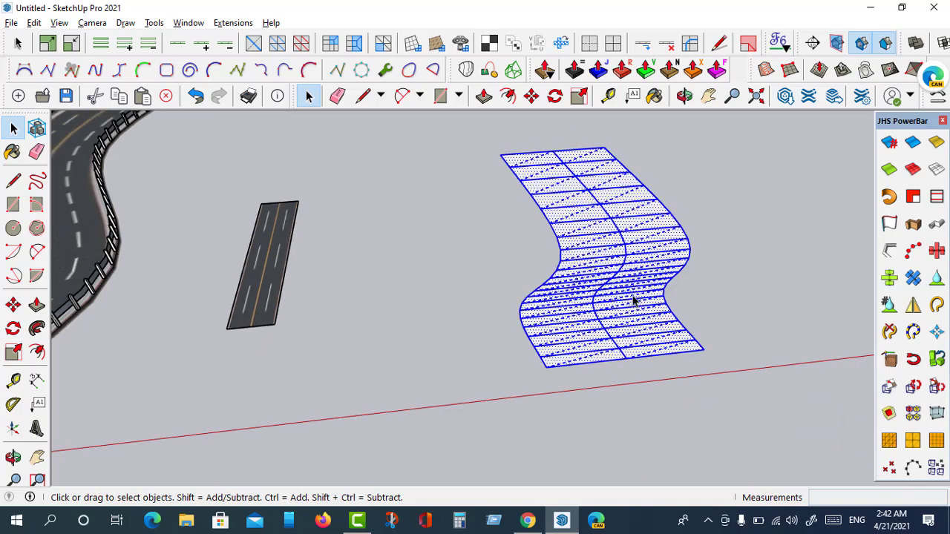
pyautogui.scroll(1, 634, 300)
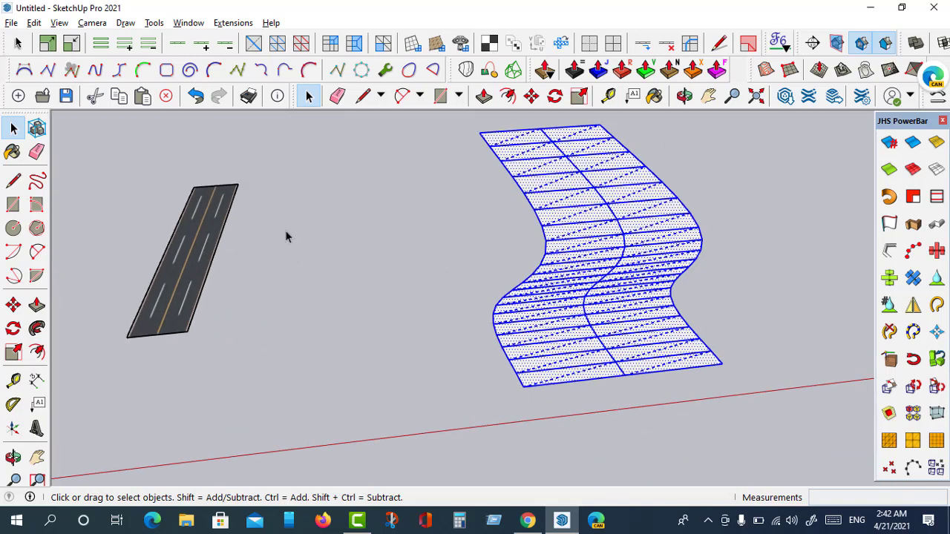
pyautogui.scroll(1, 151, 254)
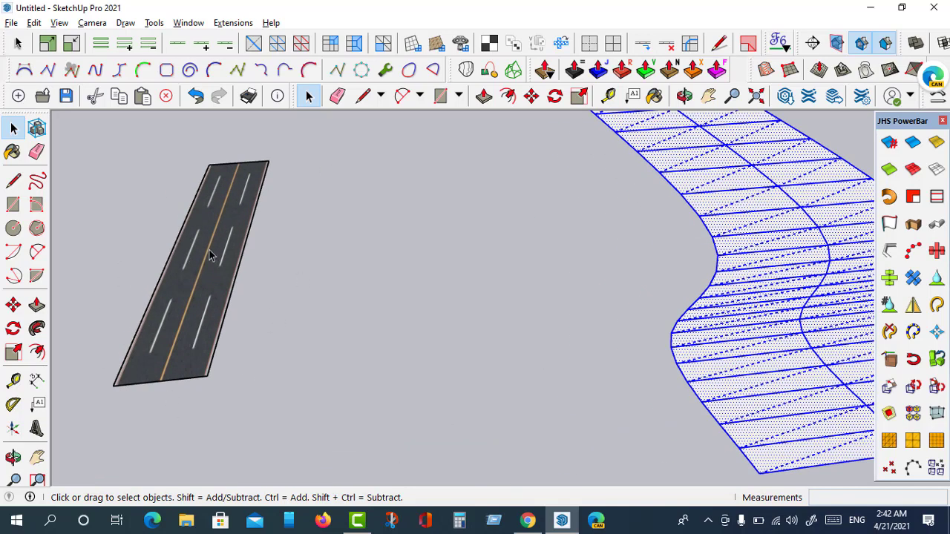
pyautogui.press('b')
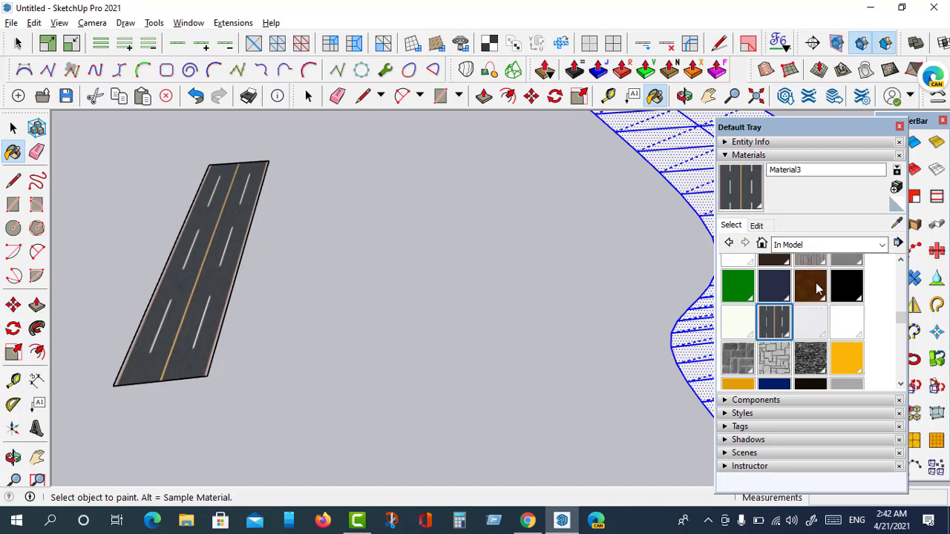
# Sample the straight road's asphalt material (Material3) with the eyedropper.
pyautogui.scroll(1, 810, 338)
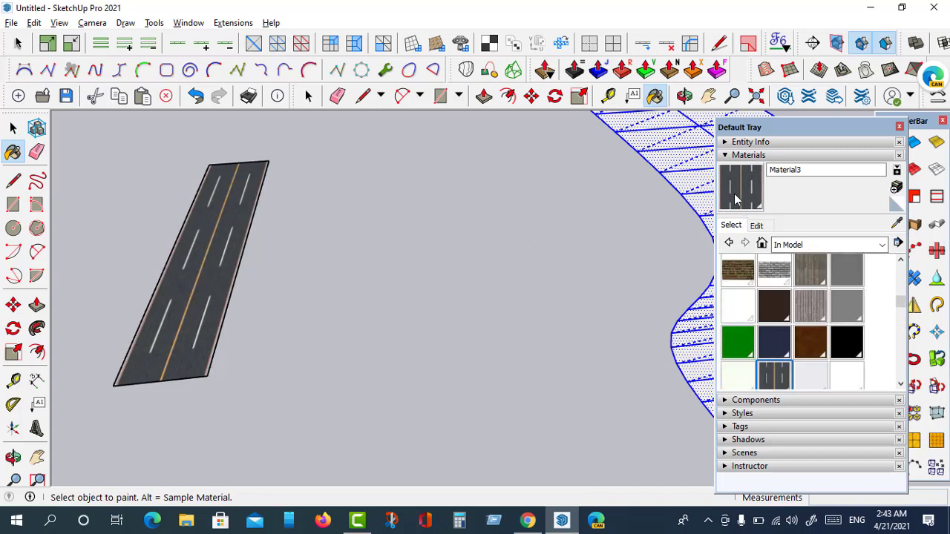
pyautogui.click(897, 223)
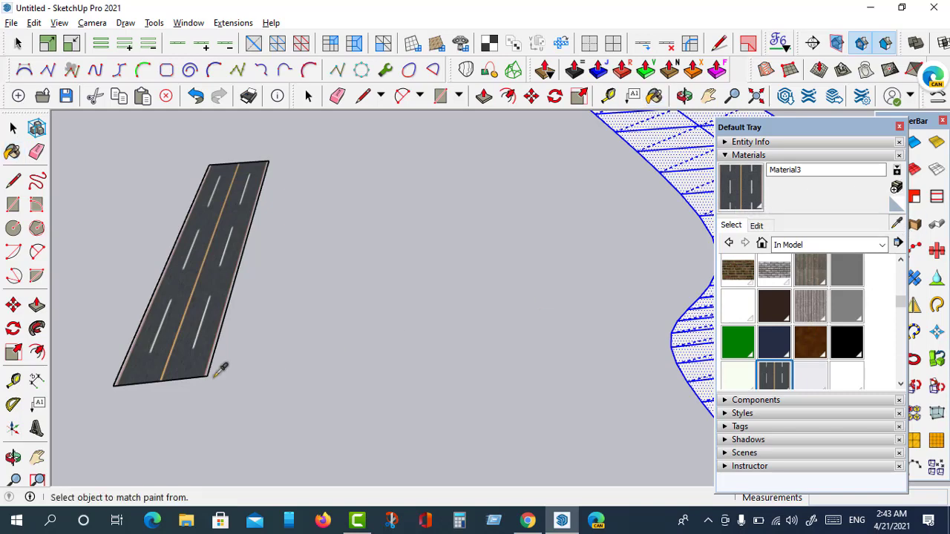
pyautogui.scroll(2, 221, 369)
pyautogui.click(176, 355)
pyautogui.scroll(-2, 214, 329)
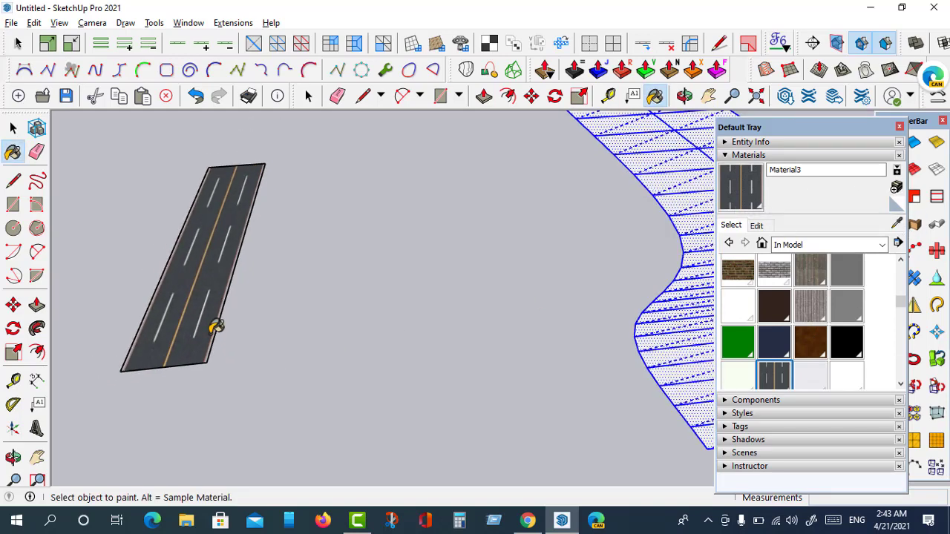
pyautogui.scroll(-2, 206, 388)
pyautogui.scroll(-1, 362, 367)
pyautogui.scroll(1, 531, 371)
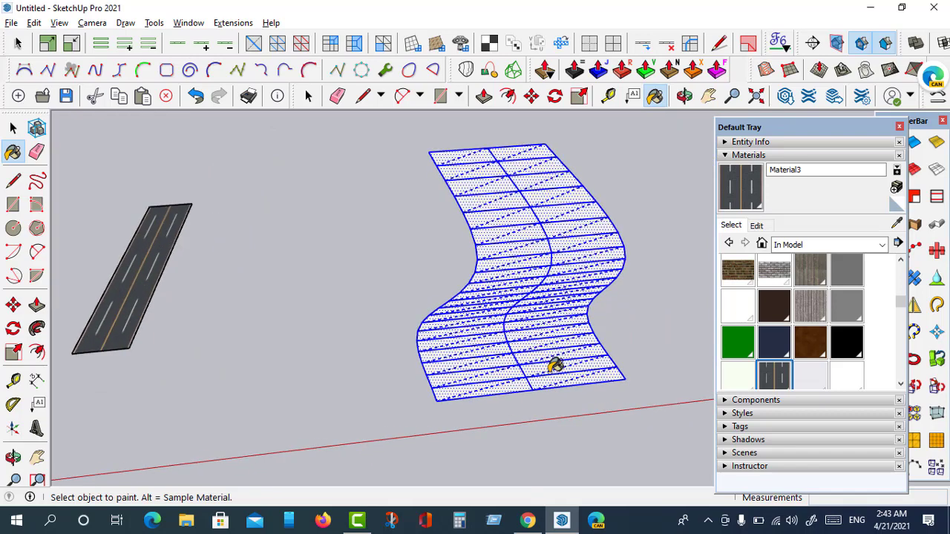
pyautogui.scroll(1, 587, 354)
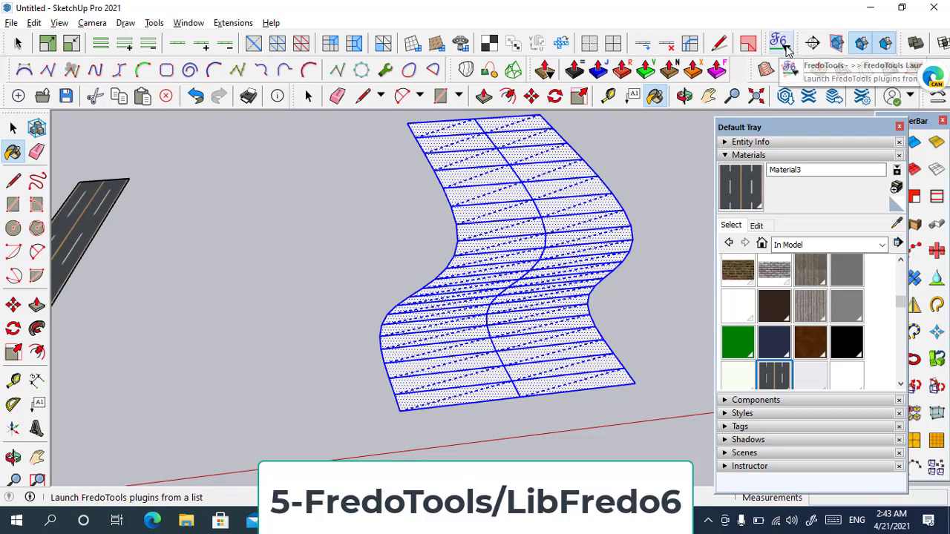
# Launch FredoTools ThruPaint and orbit around the wavy surface.
pyautogui.click(780, 43)
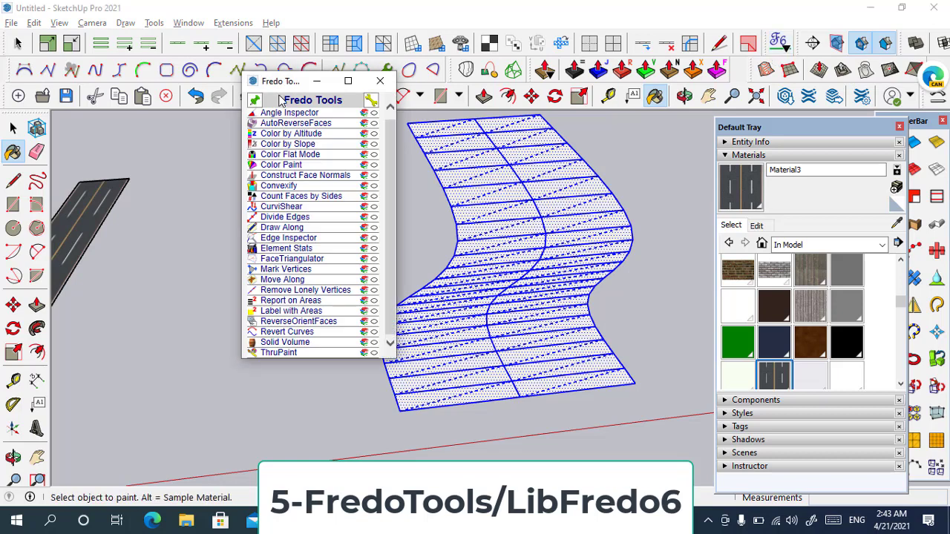
pyautogui.click(287, 353)
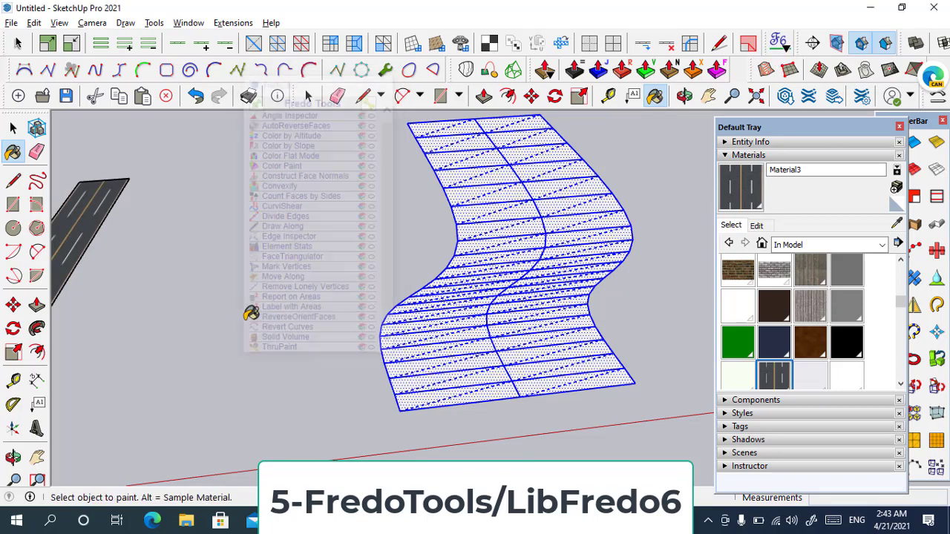
pyautogui.scroll(-3, 286, 358)
pyautogui.scroll(3, 520, 360)
pyautogui.moveTo(519, 362); pyautogui.dragTo(452, 371, button='middle')
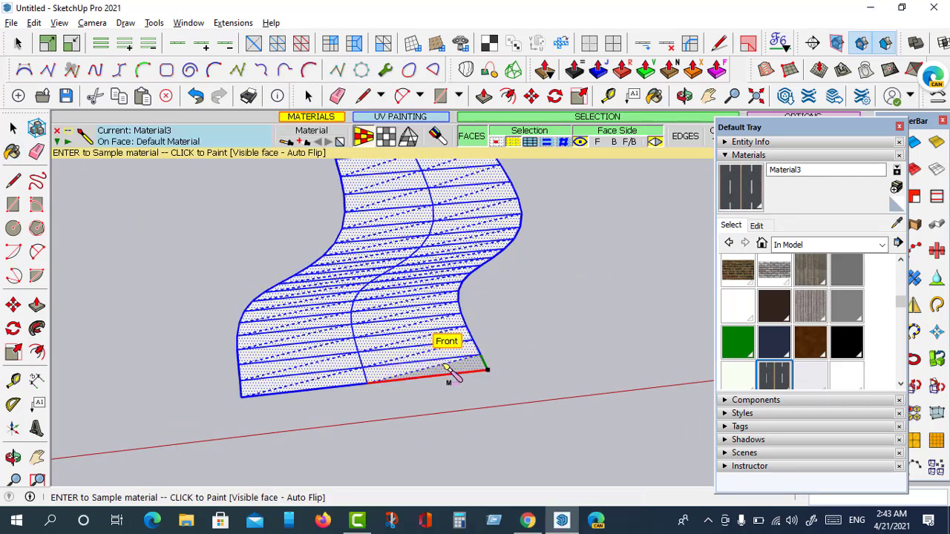
pyautogui.moveTo(414, 335)
pyautogui.mouseDown(button='middle')
pyautogui.moveTo(426, 388)
pyautogui.moveTo(384, 329)
pyautogui.moveTo(500, 381)
pyautogui.mouseUp(button='middle')
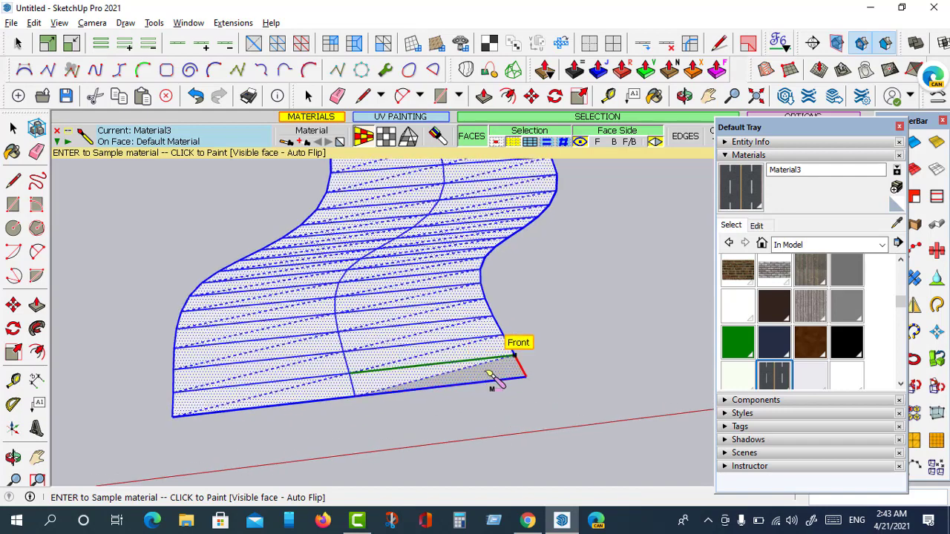
pyautogui.scroll(2, 482, 383)
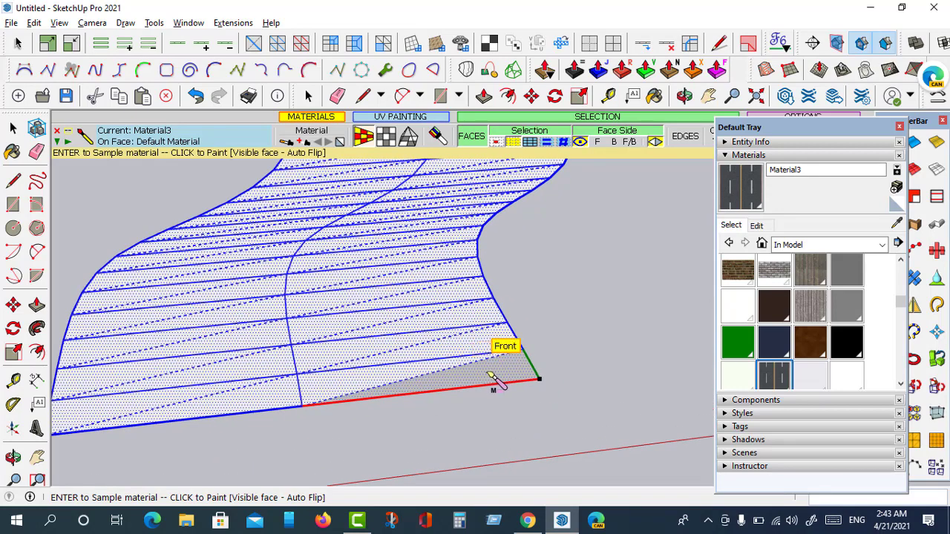
# Paint Material3 onto the wavy mesh and enter ThruPaint visual edition.
pyautogui.click(492, 379)
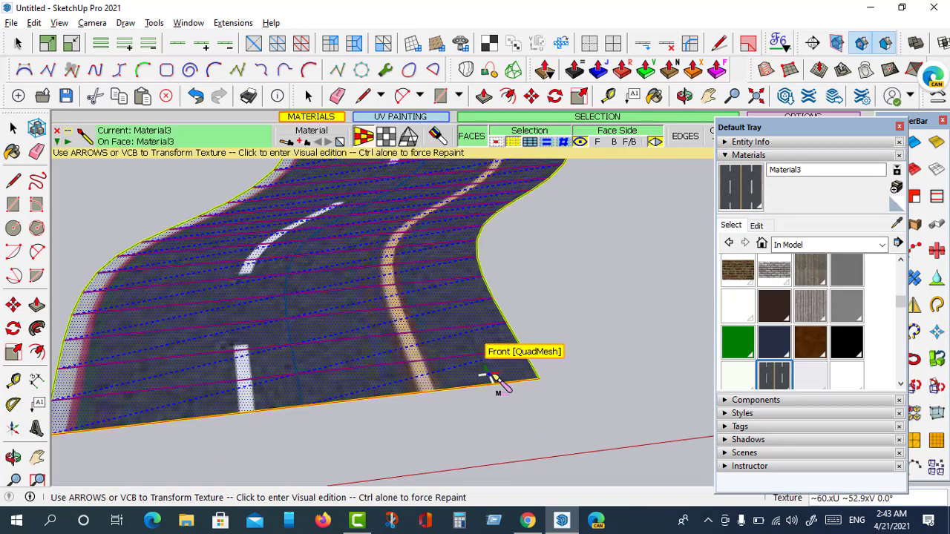
pyautogui.moveTo(497, 381)
pyautogui.mouseDown(button='middle')
pyautogui.moveTo(486, 408)
pyautogui.moveTo(456, 304)
pyautogui.moveTo(482, 334)
pyautogui.mouseUp(button='middle')
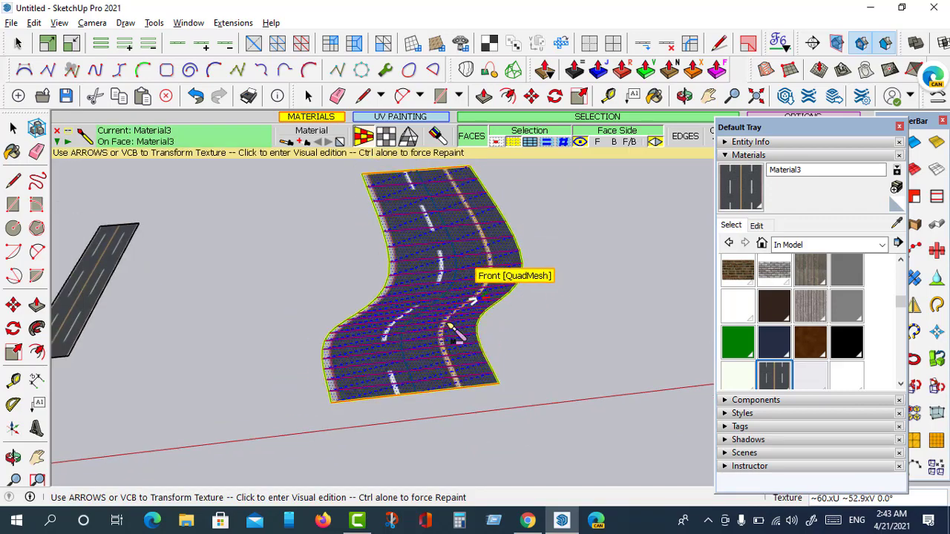
pyautogui.scroll(1, 428, 300)
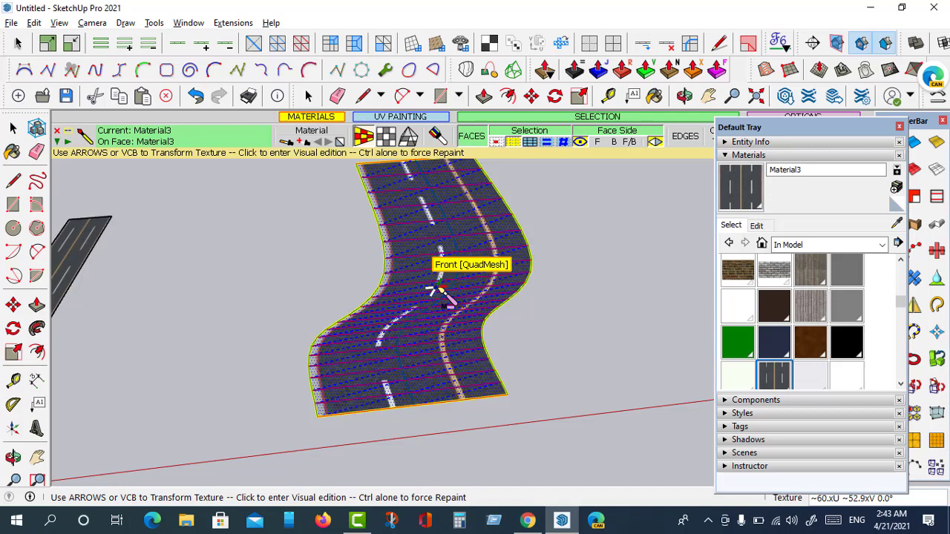
pyautogui.click(434, 291)
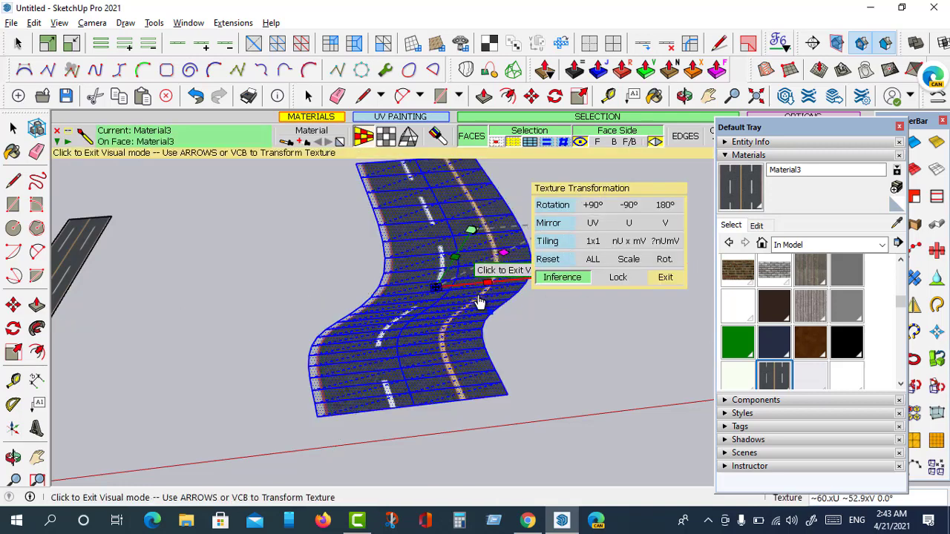
# Shift the road texture and rescale it: 0.7x across, 1.3x lengthwise, 0.867x overall.
pyautogui.moveTo(455, 316)
pyautogui.mouseDown(button='middle')
pyautogui.moveTo(435, 289)
pyautogui.moveTo(500, 292)
pyautogui.moveTo(435, 267)
pyautogui.mouseUp(button='middle')
pyautogui.scroll(2, 429, 295)
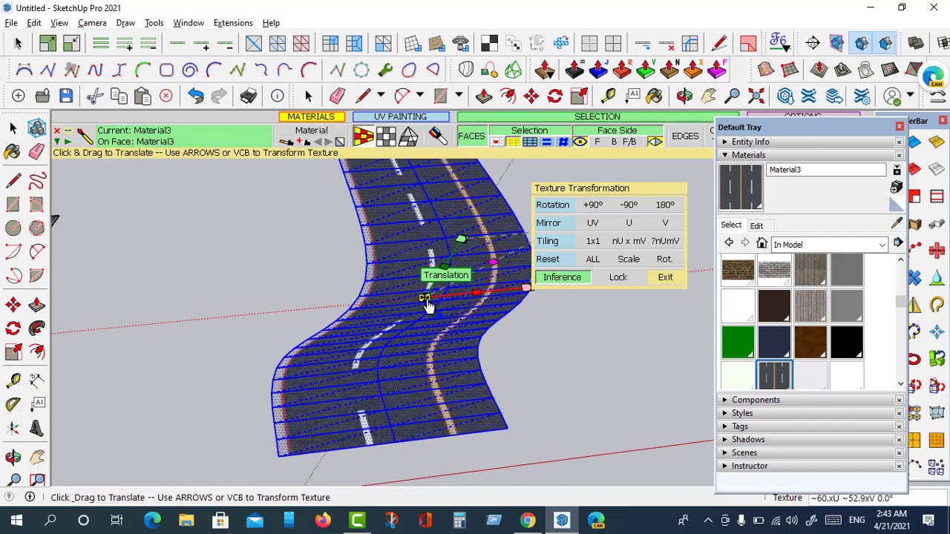
pyautogui.moveTo(431, 306); pyautogui.dragTo(424, 308, button='middle')
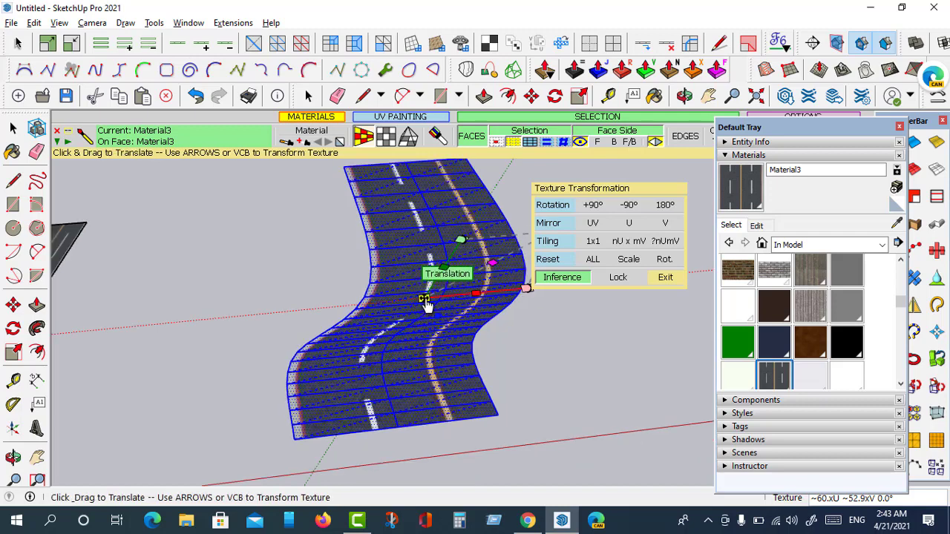
pyautogui.moveTo(425, 304)
pyautogui.mouseDown()
pyautogui.moveTo(453, 310)
pyautogui.moveTo(440, 312)
pyautogui.moveTo(444, 305)
pyautogui.mouseUp()
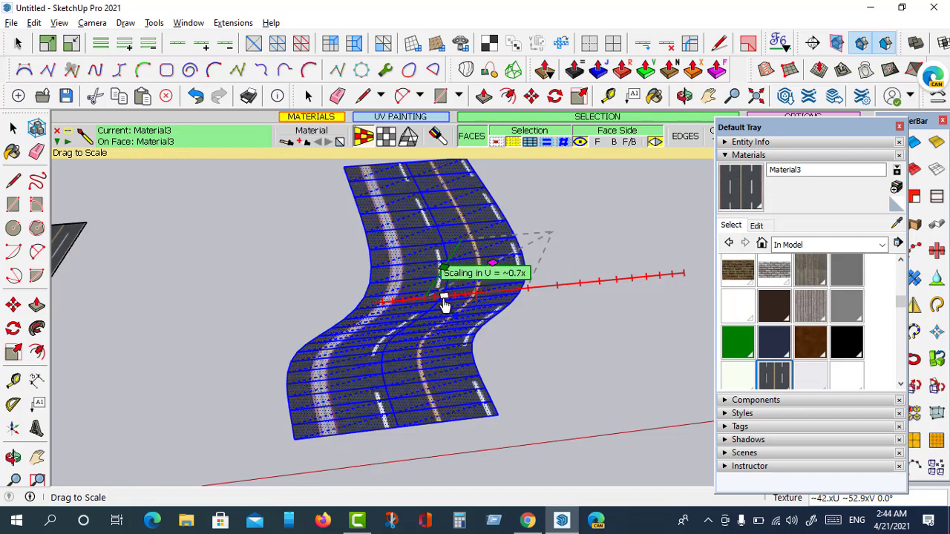
pyautogui.moveTo(444, 305)
pyautogui.mouseDown()
pyautogui.moveTo(458, 304)
pyautogui.moveTo(458, 253)
pyautogui.mouseUp()
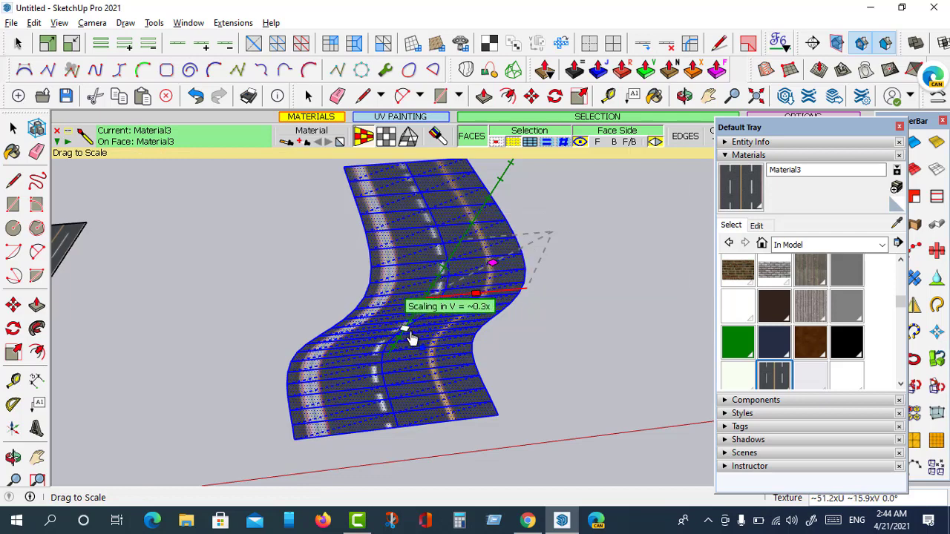
pyautogui.moveTo(458, 253); pyautogui.dragTo(454, 245)
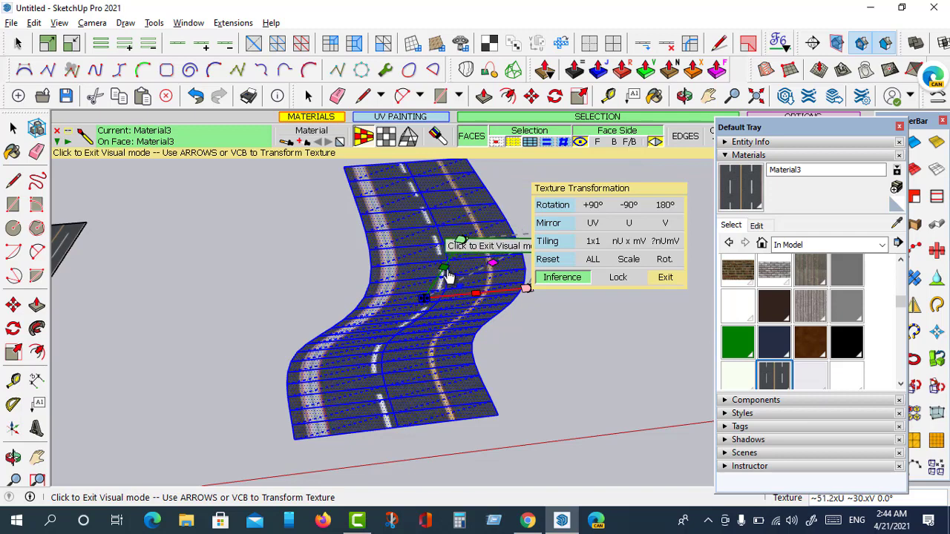
pyautogui.moveTo(444, 272); pyautogui.dragTo(460, 240)
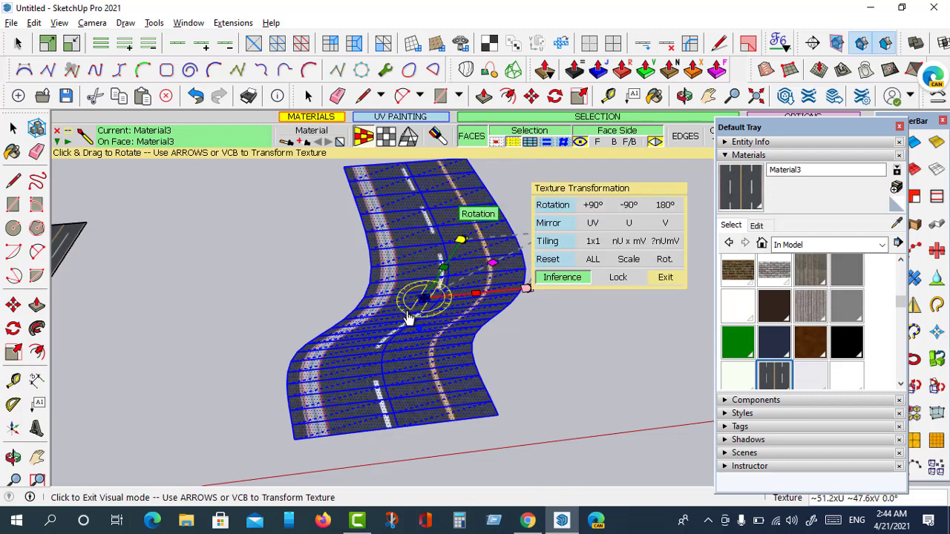
pyautogui.moveTo(494, 266)
pyautogui.mouseDown()
pyautogui.moveTo(461, 289)
pyautogui.moveTo(400, 303)
pyautogui.mouseUp()
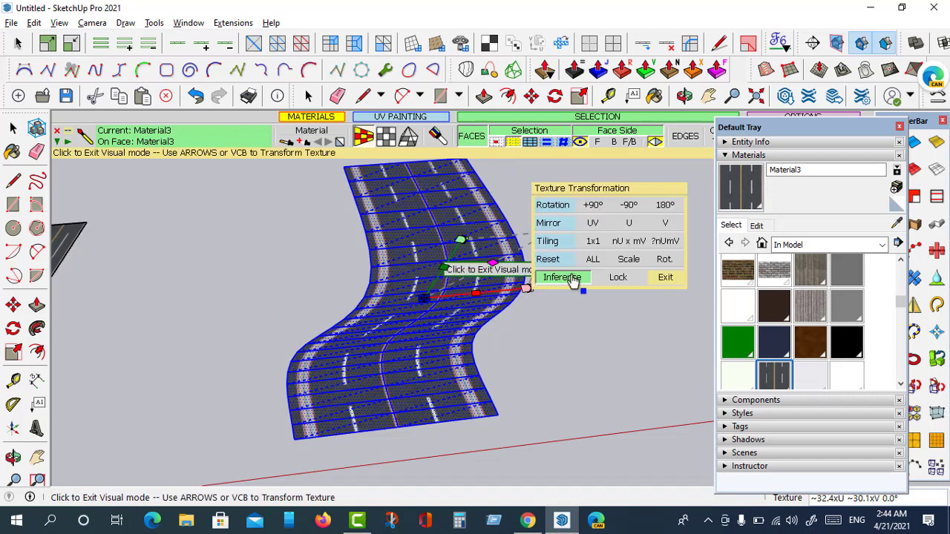
pyautogui.moveTo(621, 318)
pyautogui.mouseDown(button='middle')
pyautogui.moveTo(267, 335)
pyautogui.moveTo(369, 375)
pyautogui.mouseUp(button='middle')
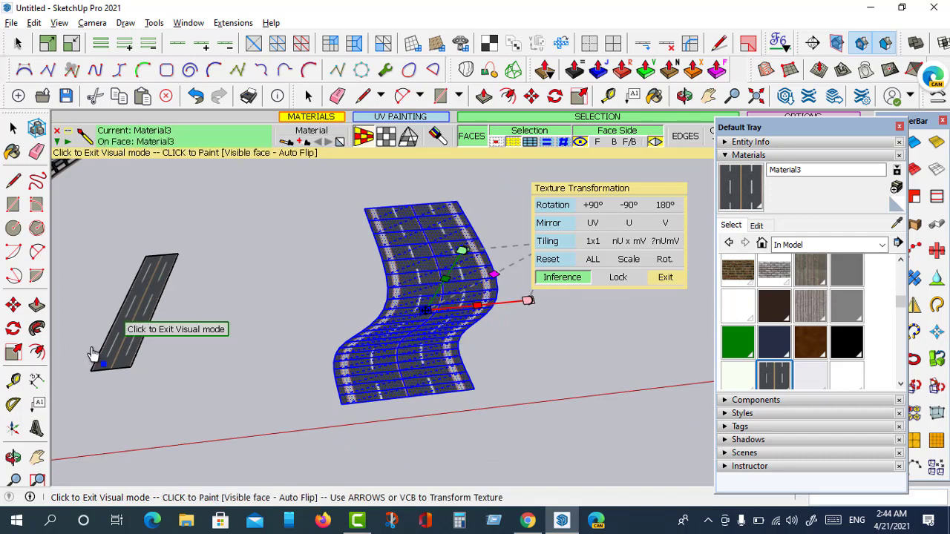
pyautogui.scroll(3, 106, 339)
pyautogui.scroll(2, 127, 344)
pyautogui.scroll(1, 130, 341)
pyautogui.scroll(1, 134, 342)
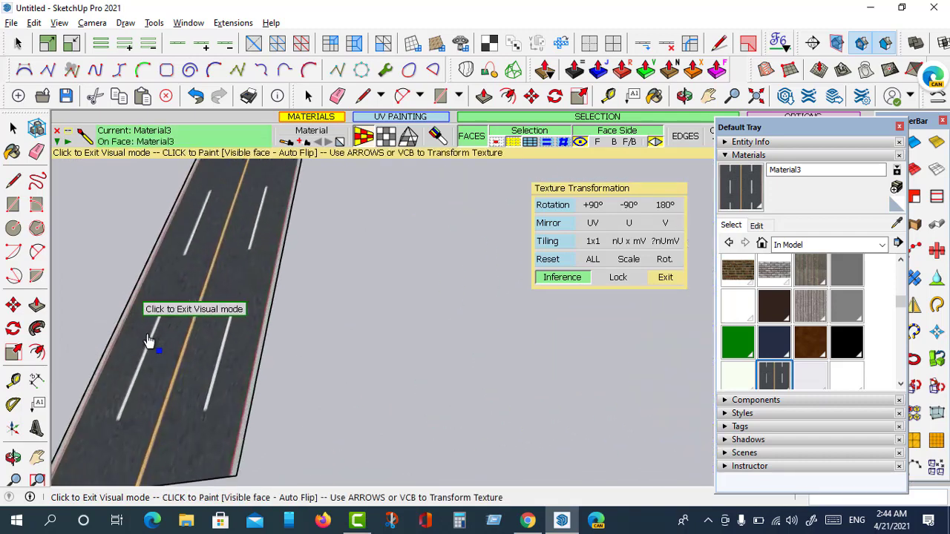
pyautogui.scroll(1, 145, 343)
pyautogui.scroll(1, 141, 338)
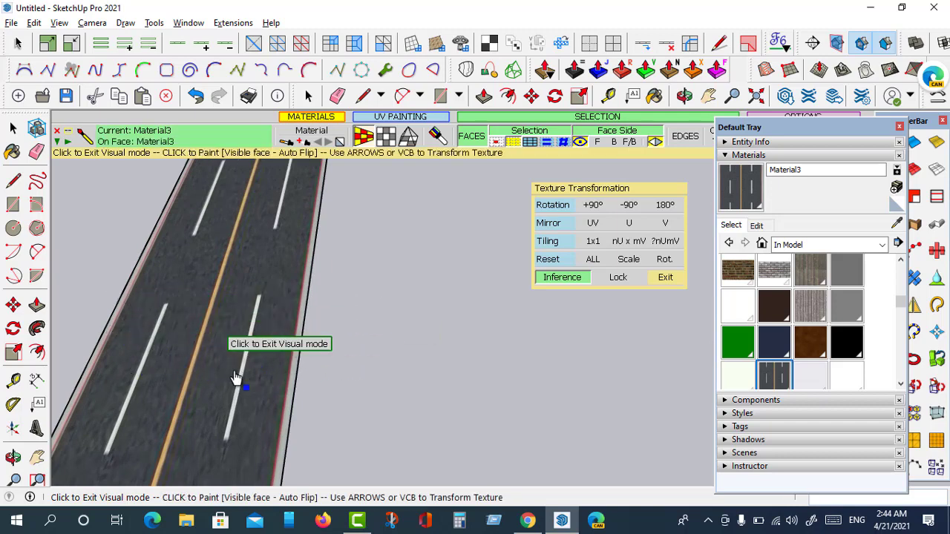
pyautogui.scroll(-1, 175, 322)
pyautogui.scroll(-1, 174, 322)
pyautogui.scroll(-1, 177, 327)
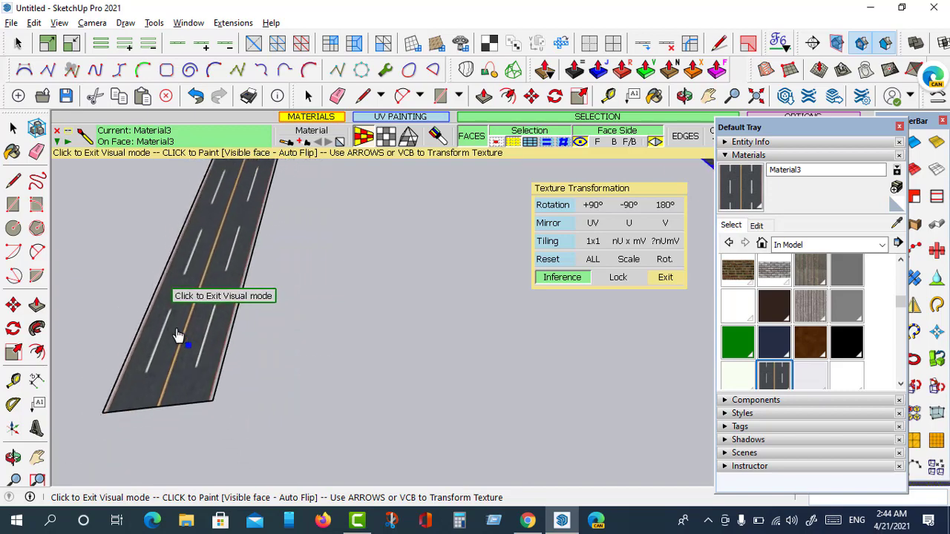
pyautogui.scroll(-1, 176, 328)
pyautogui.moveTo(553, 379)
pyautogui.mouseDown(button='middle')
pyautogui.moveTo(221, 365)
pyautogui.moveTo(507, 324)
pyautogui.mouseUp(button='middle')
# Stretch the texture lengthwise to about 1.41x and scale it overall to about 0.953x.
pyautogui.scroll(1, 507, 324)
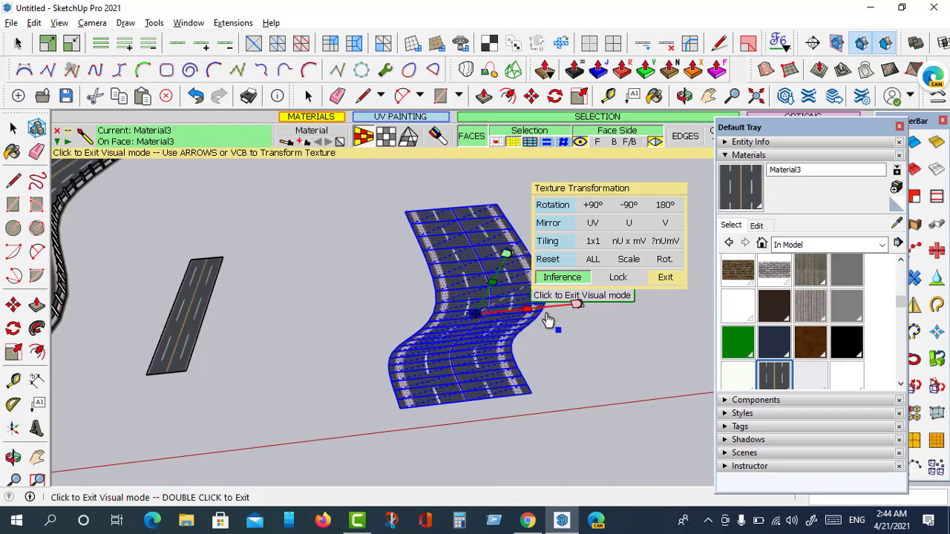
pyautogui.scroll(1, 518, 300)
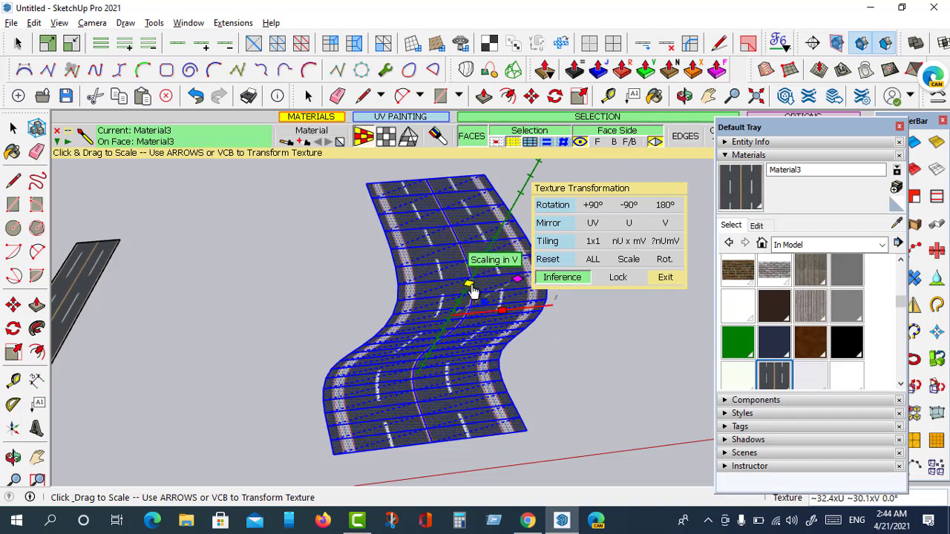
pyautogui.moveTo(470, 291)
pyautogui.mouseDown()
pyautogui.moveTo(482, 268)
pyautogui.moveTo(455, 305)
pyautogui.moveTo(490, 248)
pyautogui.moveTo(450, 320)
pyautogui.moveTo(452, 310)
pyautogui.mouseUp()
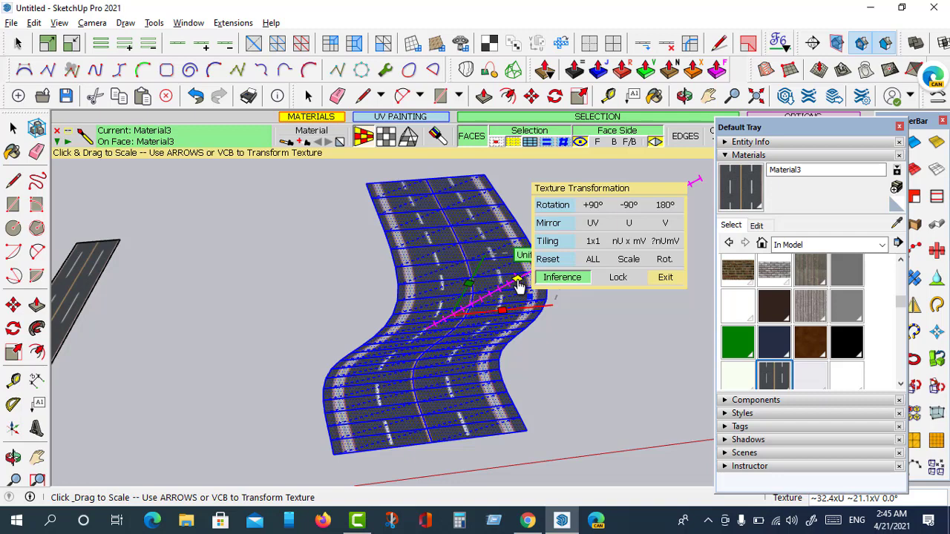
pyautogui.moveTo(518, 286)
pyautogui.mouseDown()
pyautogui.moveTo(530, 275)
pyautogui.moveTo(524, 279)
pyautogui.mouseUp()
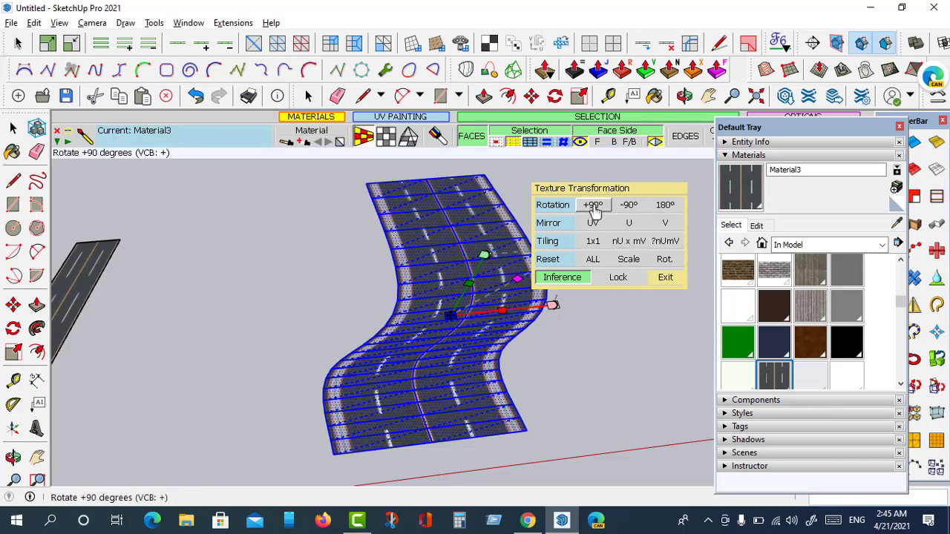
# Rotate the texture 90° twice, slide the lane markings into place, and exit editing.
pyautogui.click(594, 211)
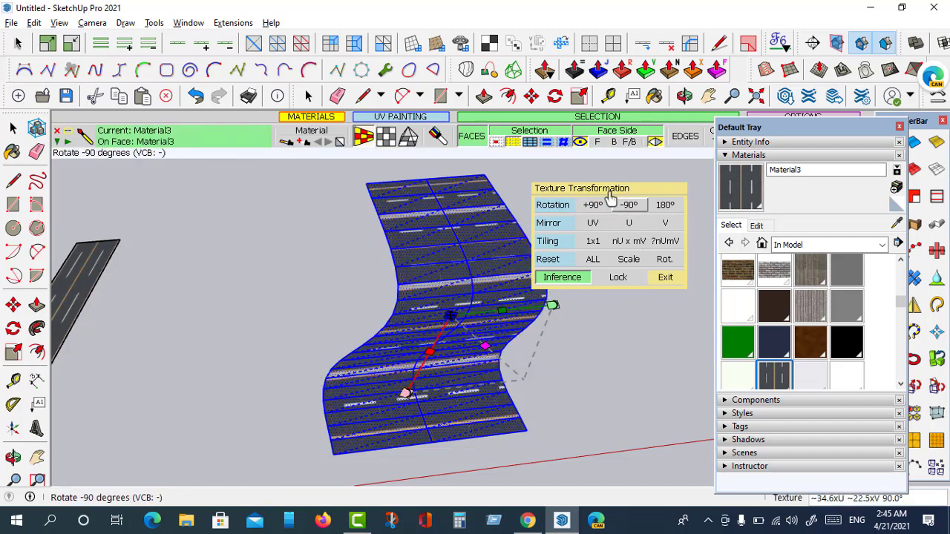
pyautogui.click(594, 208)
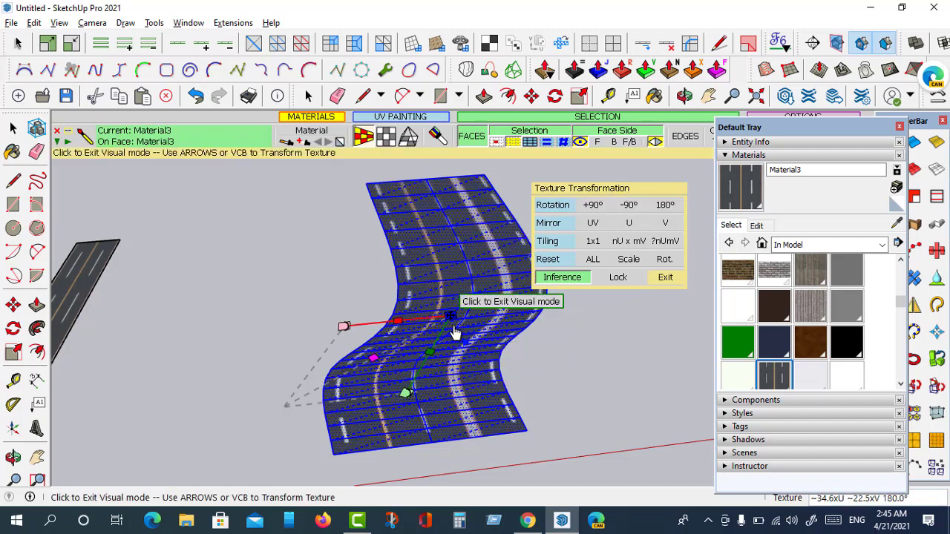
pyautogui.moveTo(451, 317); pyautogui.dragTo(346, 314)
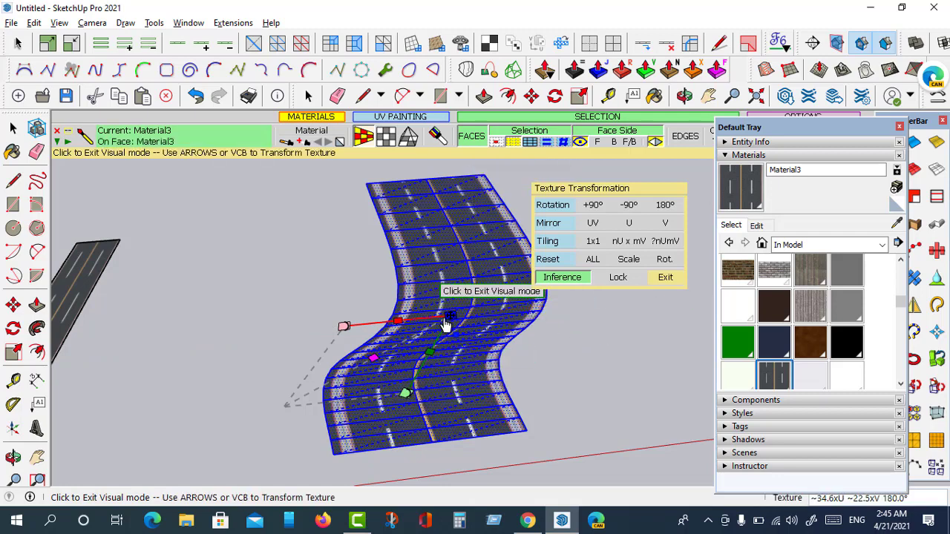
pyautogui.moveTo(450, 323)
pyautogui.mouseDown()
pyautogui.moveTo(570, 241)
pyautogui.moveTo(529, 291)
pyautogui.moveTo(433, 307)
pyautogui.mouseUp()
pyautogui.moveTo(433, 305); pyautogui.dragTo(438, 304)
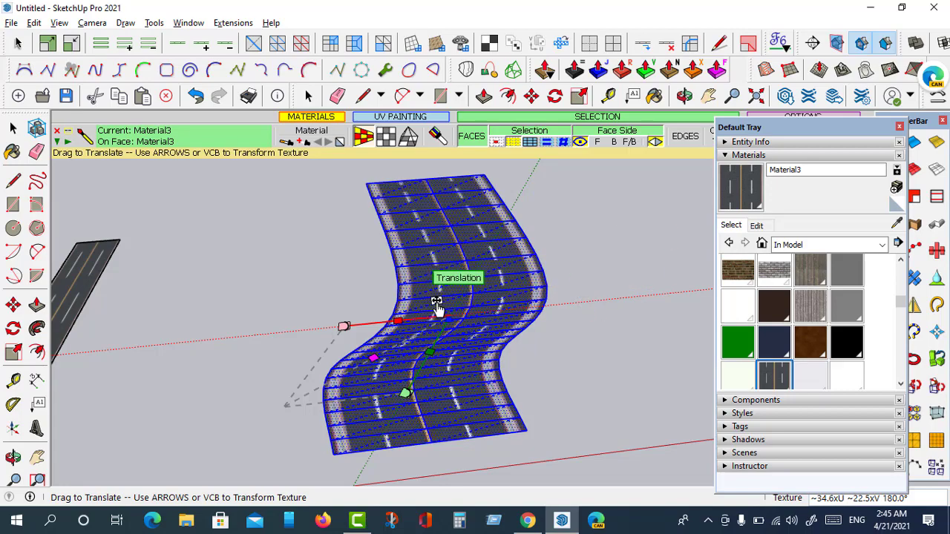
pyautogui.rightClick(437, 305)
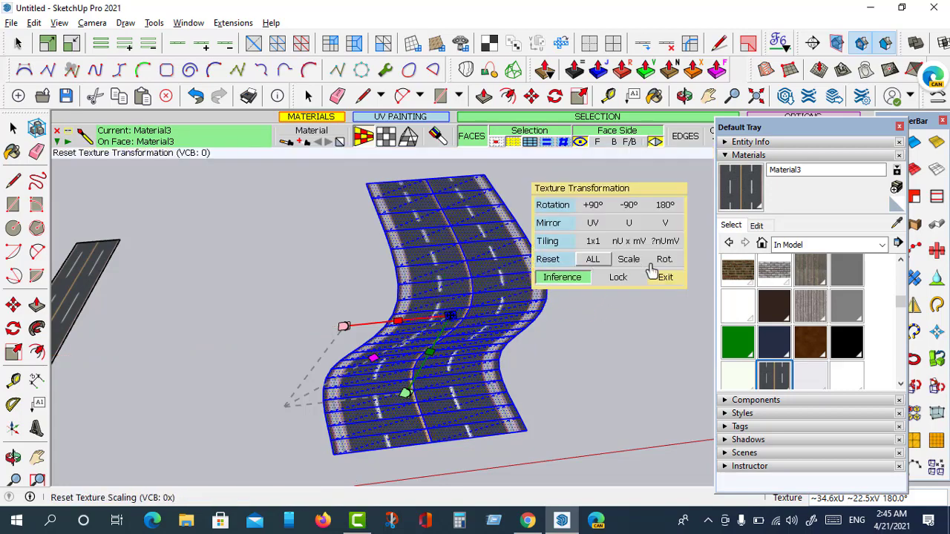
pyautogui.click(664, 281)
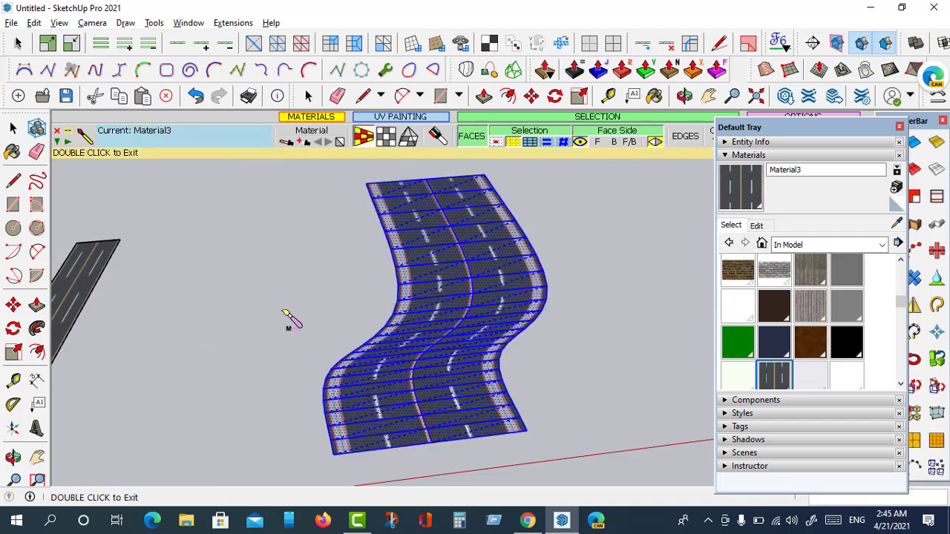
# Select the whole curved road and close the Default Tray to reveal the JHS PowerBar.
pyautogui.click(13, 127)
pyautogui.scroll(-2, 482, 297)
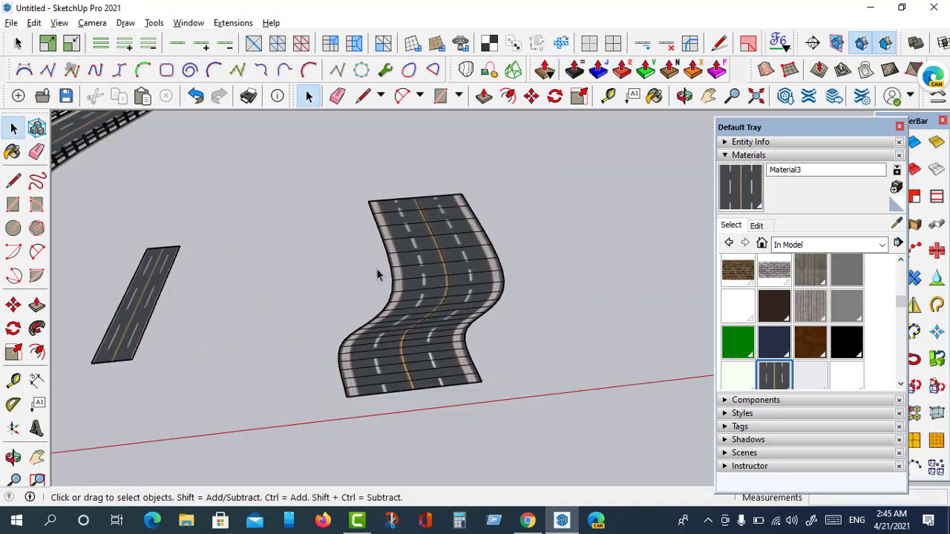
pyautogui.scroll(-1, 367, 265)
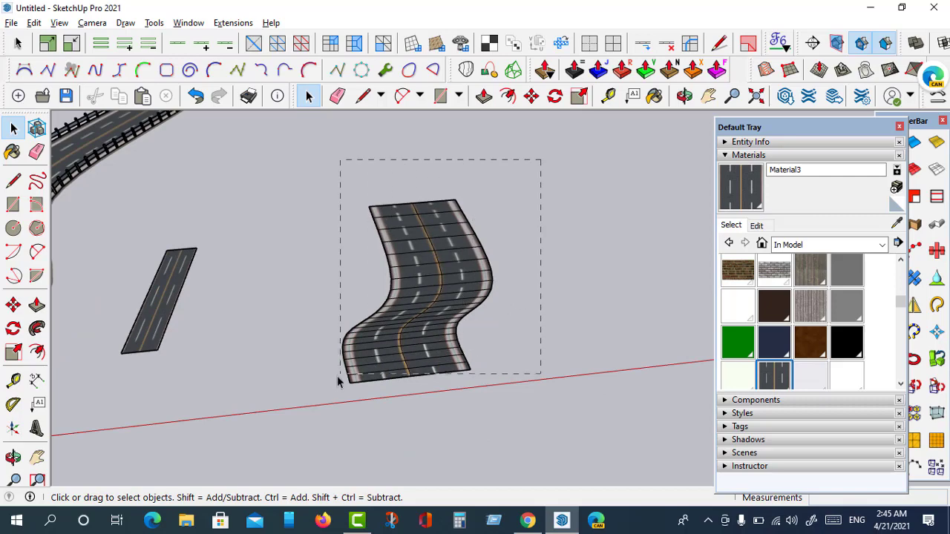
pyautogui.moveTo(303, 399); pyautogui.dragTo(304, 400)
pyautogui.scroll(1, 388, 403)
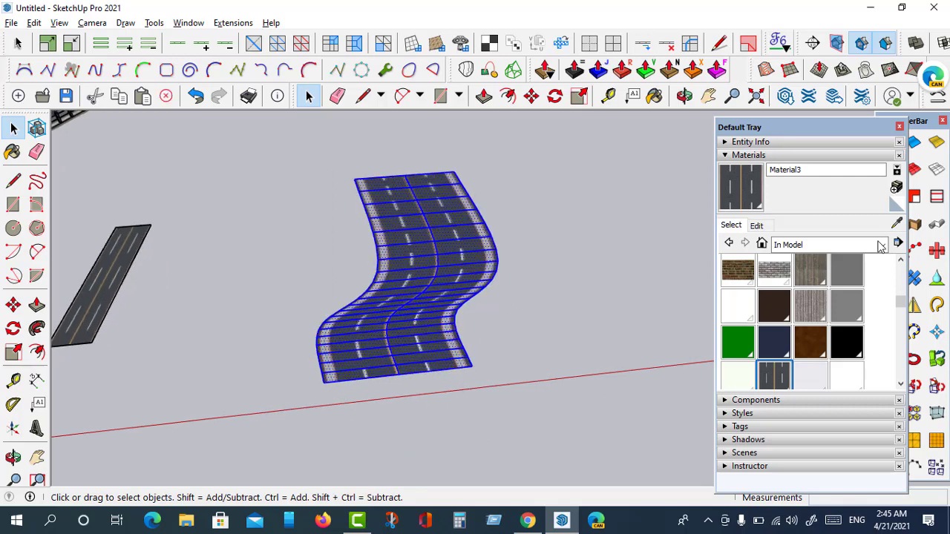
pyautogui.click(900, 128)
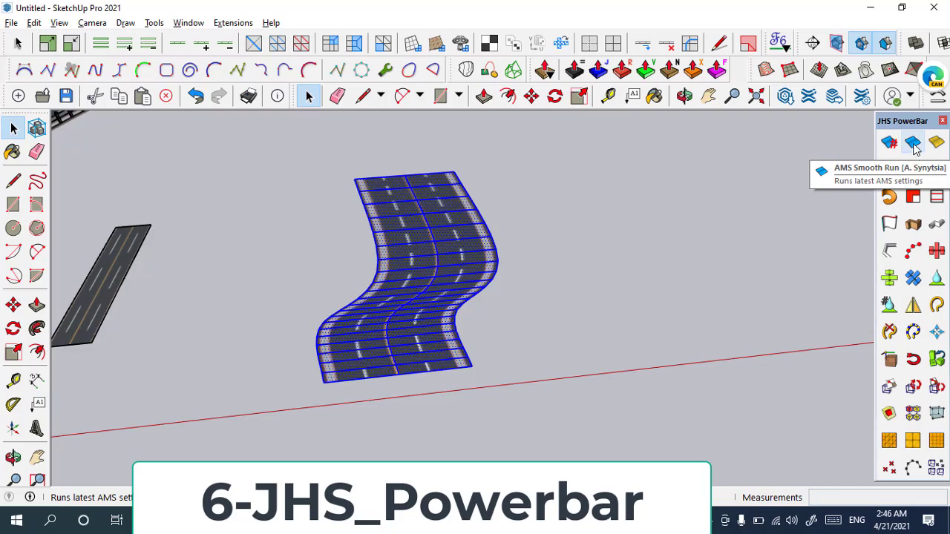
# Apply AMS Smooth Run to the selected road mesh, then deselect and orbit to inspect it.
pyautogui.click(915, 147)
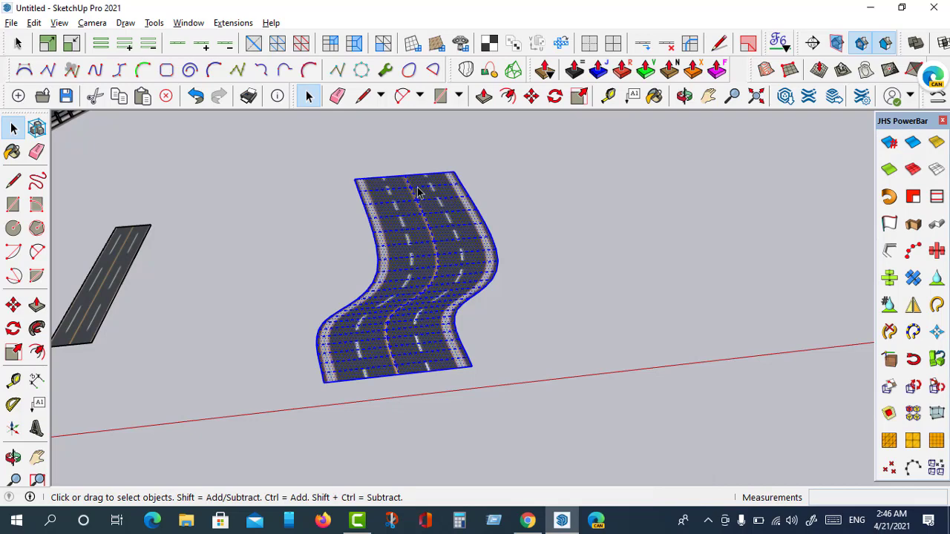
pyautogui.scroll(2, 353, 316)
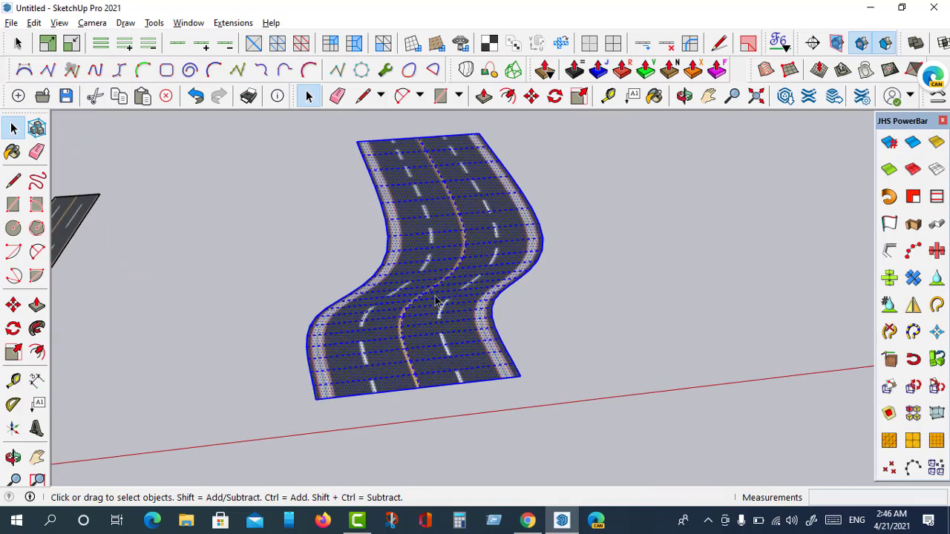
pyautogui.click(294, 316)
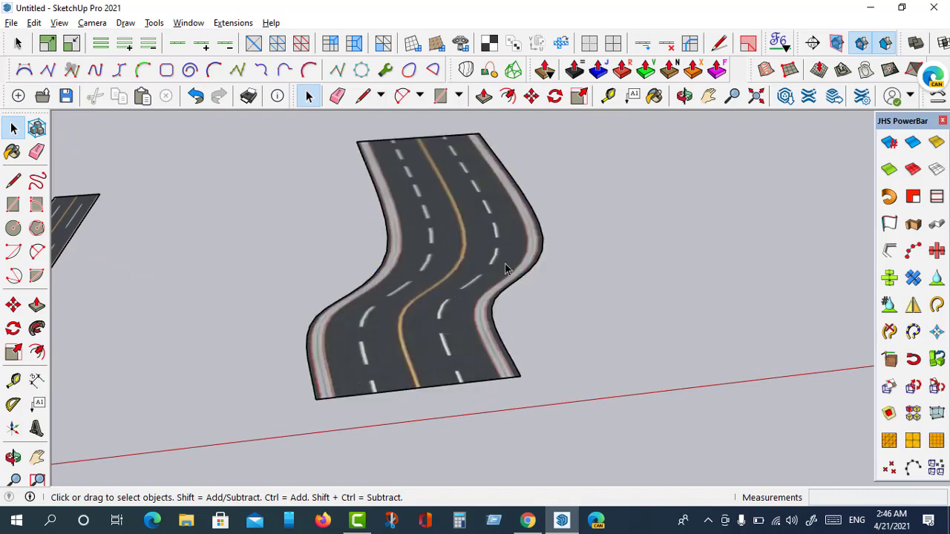
pyautogui.click(14, 457)
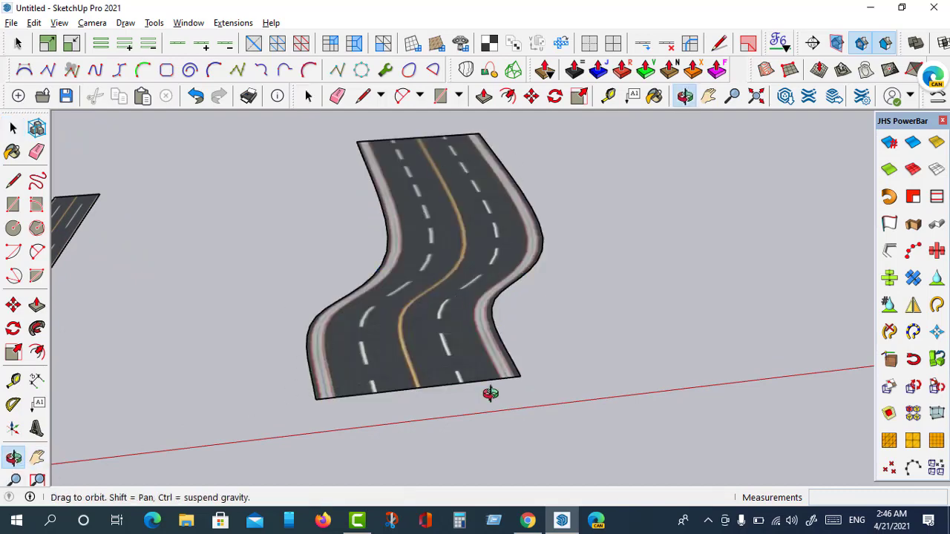
pyautogui.moveTo(492, 394)
pyautogui.mouseDown()
pyautogui.moveTo(560, 381)
pyautogui.moveTo(640, 426)
pyautogui.moveTo(604, 438)
pyautogui.moveTo(538, 409)
pyautogui.moveTo(509, 296)
pyautogui.moveTo(512, 159)
pyautogui.moveTo(547, 139)
pyautogui.moveTo(517, 367)
pyautogui.moveTo(545, 391)
pyautogui.mouseUp()
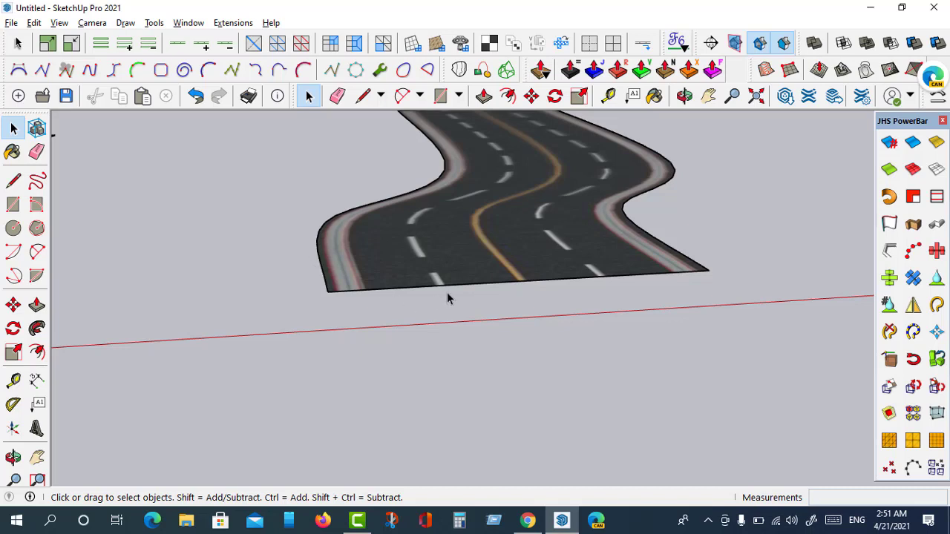
pyautogui.scroll(2, 529, 260)
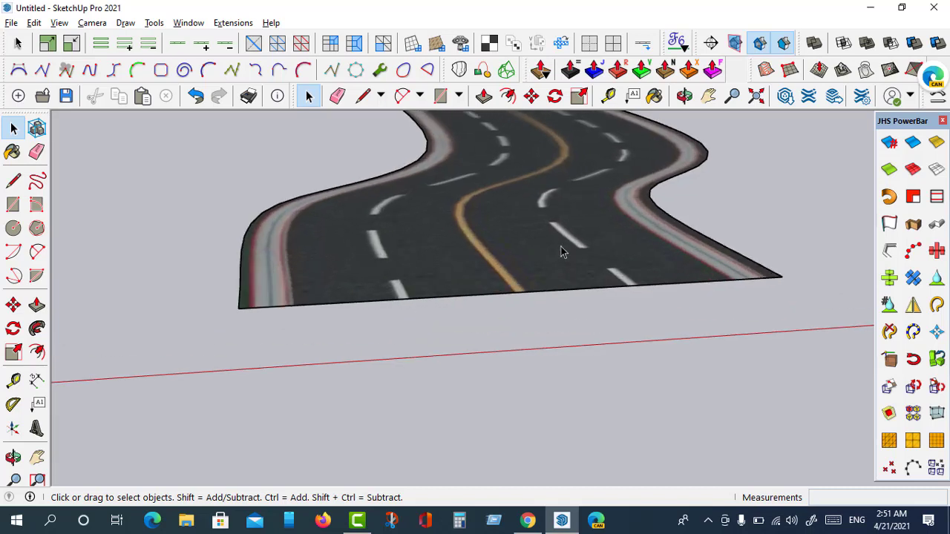
# Dock the JointPushPull toolbar and start Joint Push Pull with Contour borders and 35° molding.
pyautogui.click(540, 70)
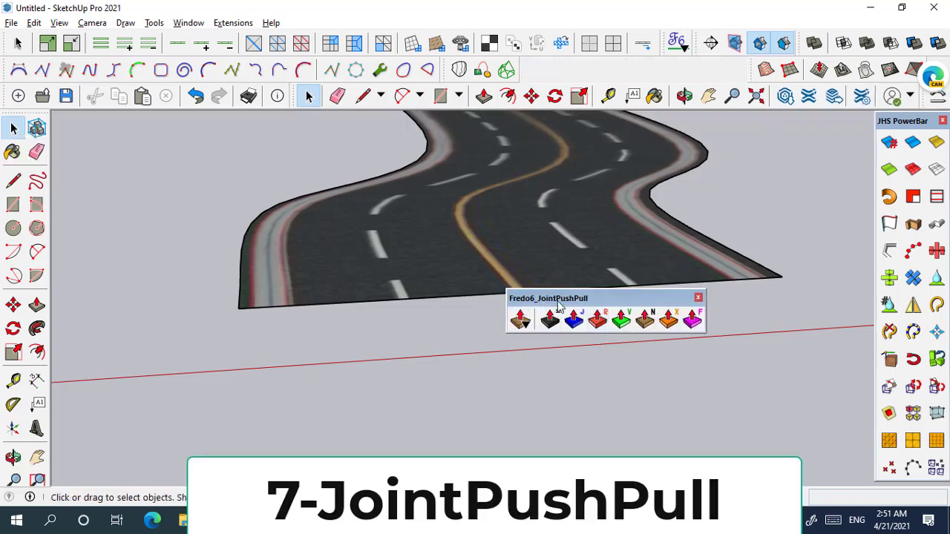
pyautogui.moveTo(583, 304); pyautogui.dragTo(587, 73)
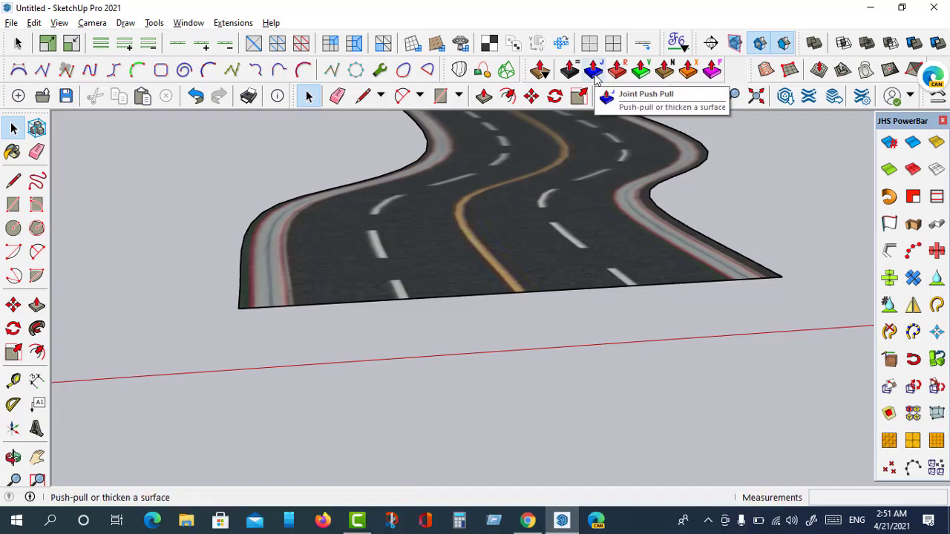
pyautogui.click(594, 71)
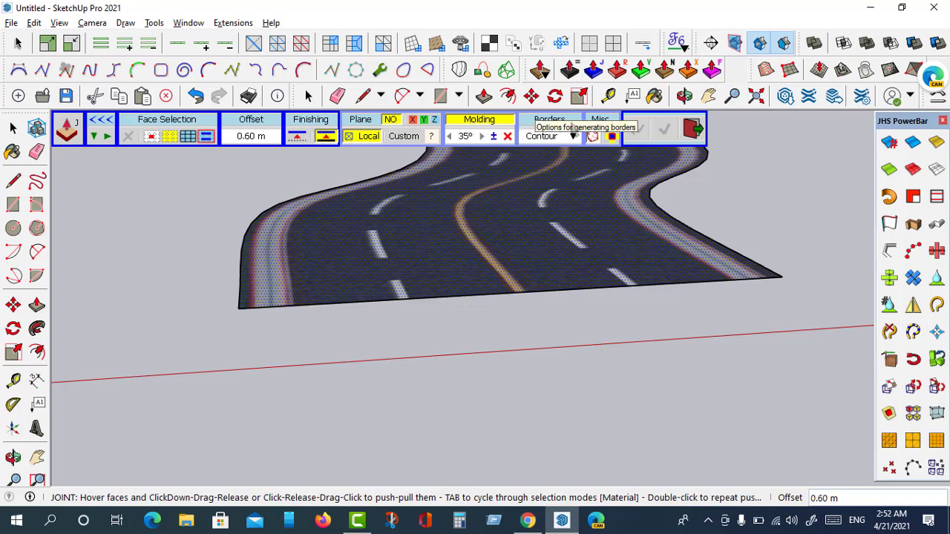
pyautogui.click(574, 140)
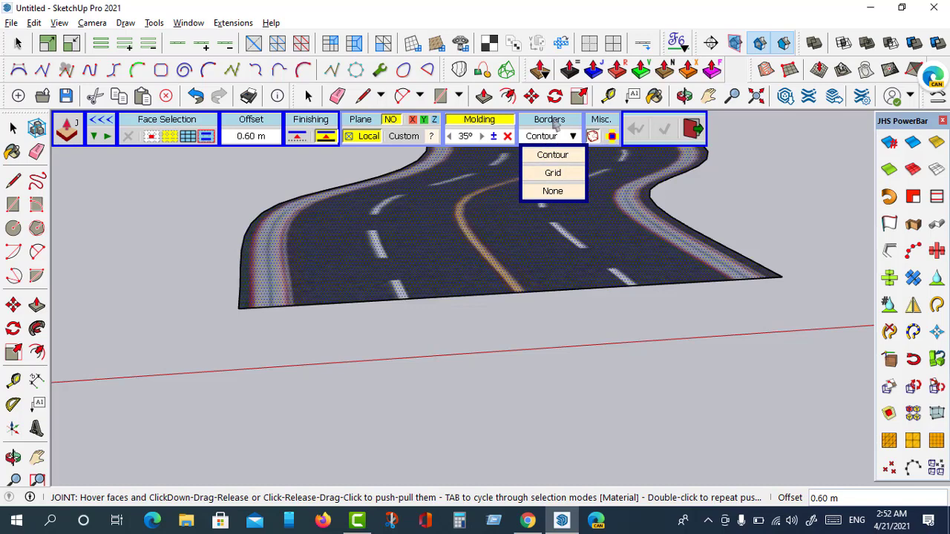
pyautogui.click(554, 127)
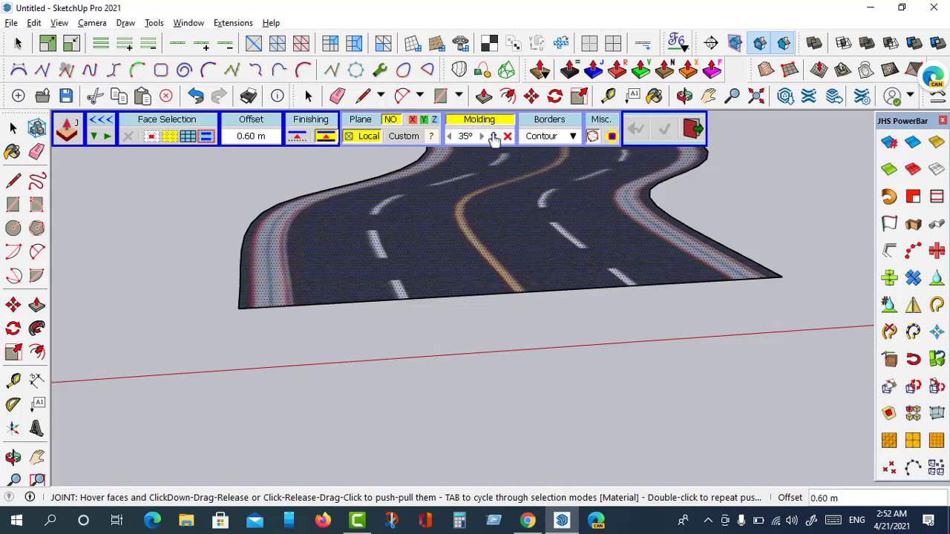
pyautogui.click(482, 137)
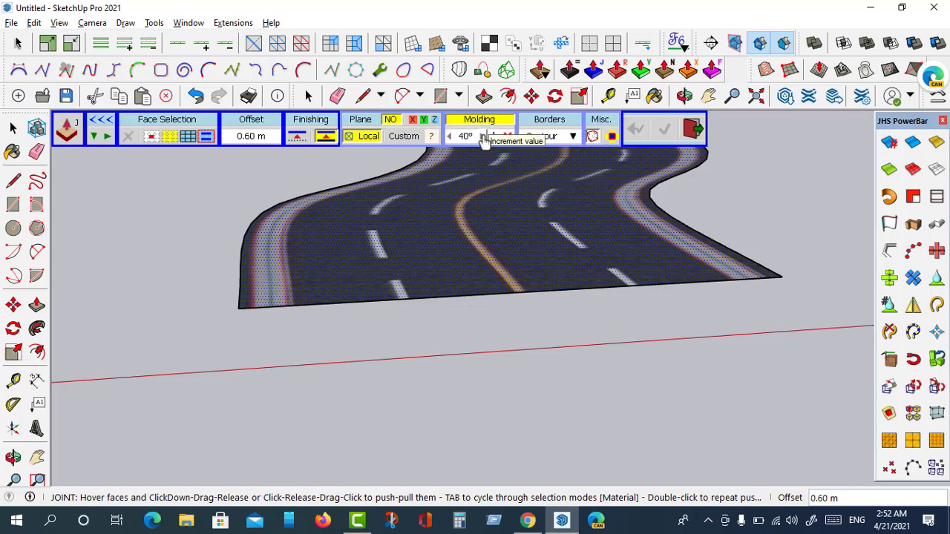
pyautogui.click(482, 137)
pyautogui.click(450, 137)
pyautogui.click(450, 137)
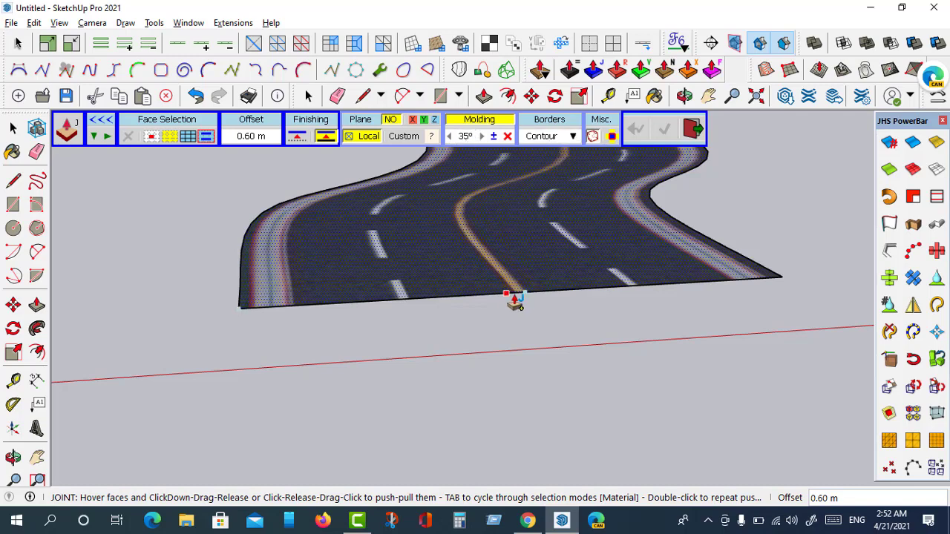
# Push the road face 0.45 m downward into a slab and orbit to inspect it.
pyautogui.click(525, 306)
pyautogui.click(525, 306)
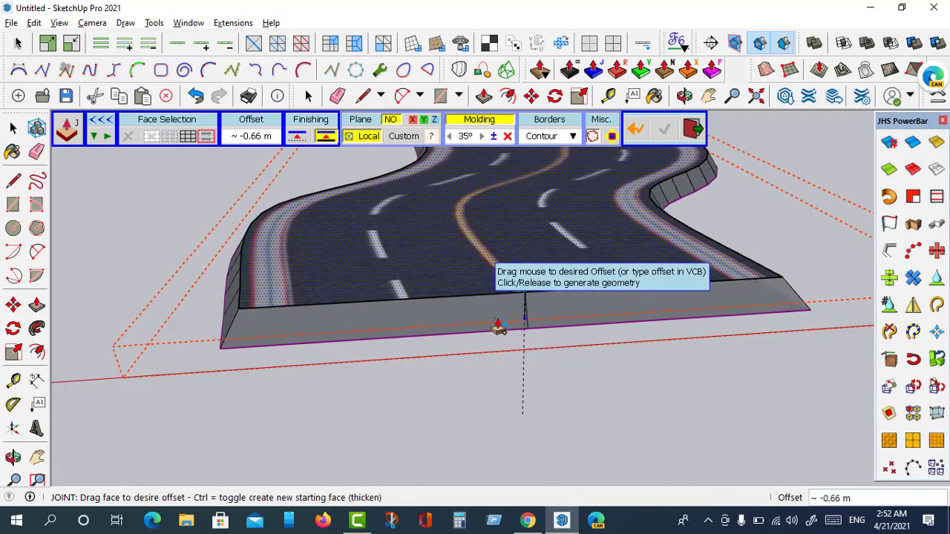
pyautogui.scroll(1, 498, 328)
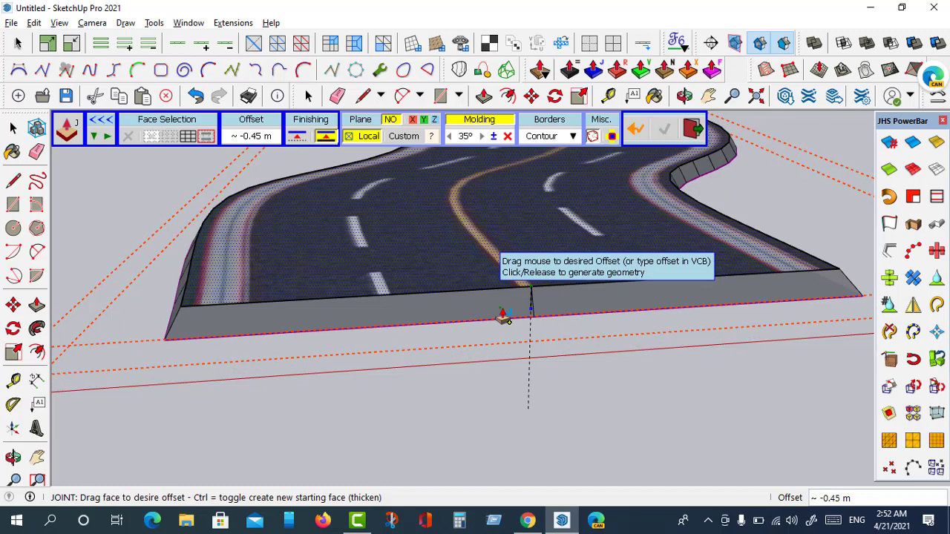
pyautogui.click(504, 317)
pyautogui.moveTo(503, 310)
pyautogui.mouseDown(button='middle')
pyautogui.moveTo(564, 329)
pyautogui.moveTo(469, 364)
pyautogui.moveTo(546, 353)
pyautogui.mouseUp(button='middle')
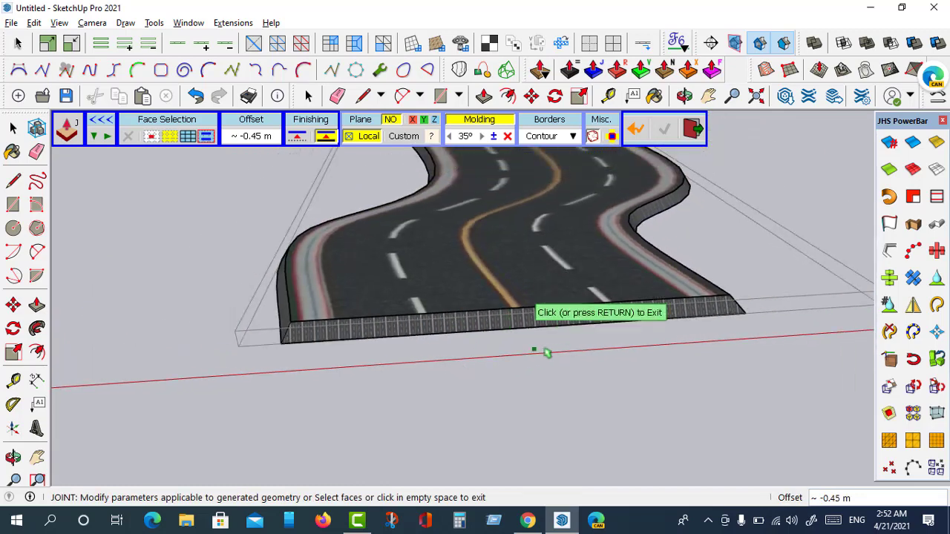
pyautogui.scroll(-3, 553, 363)
pyautogui.scroll(-3, 558, 375)
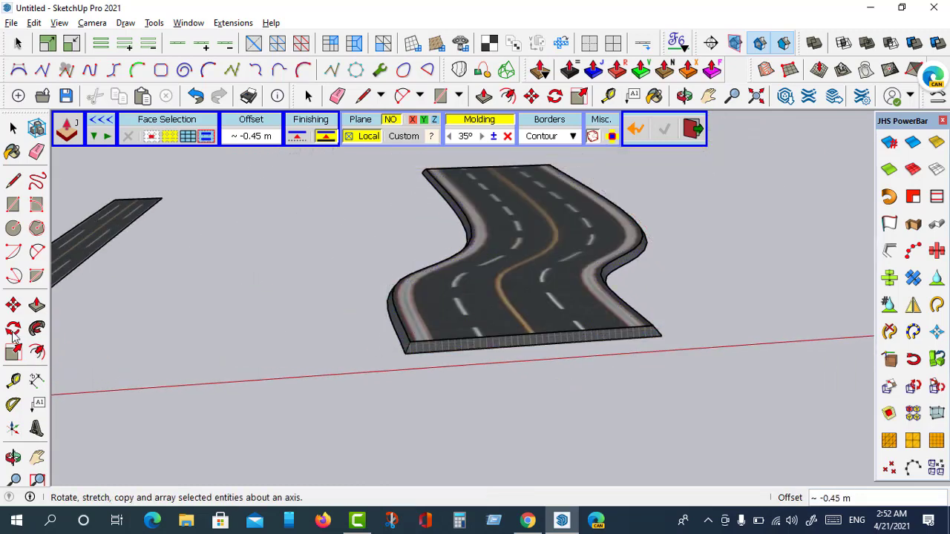
pyautogui.click(13, 130)
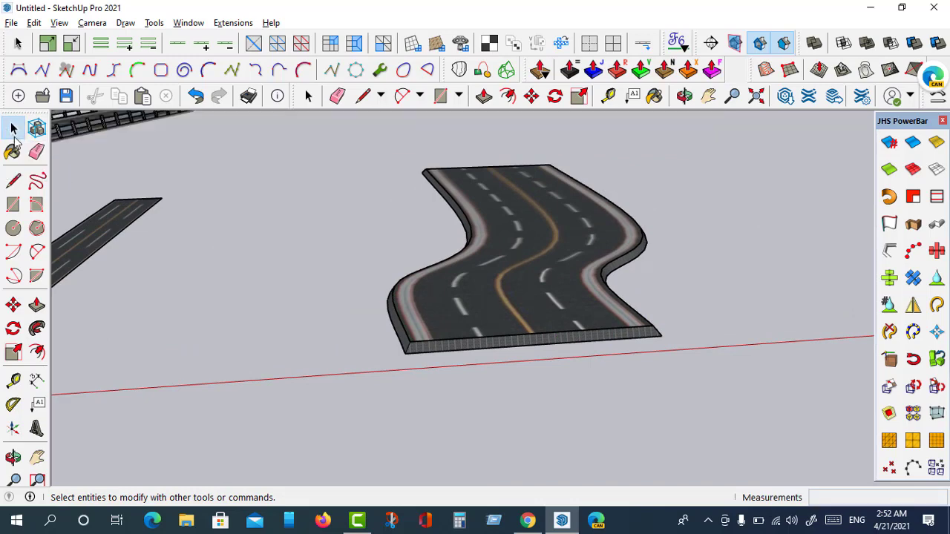
pyautogui.scroll(2, 438, 325)
pyautogui.scroll(2, 417, 349)
pyautogui.scroll(-3, 479, 348)
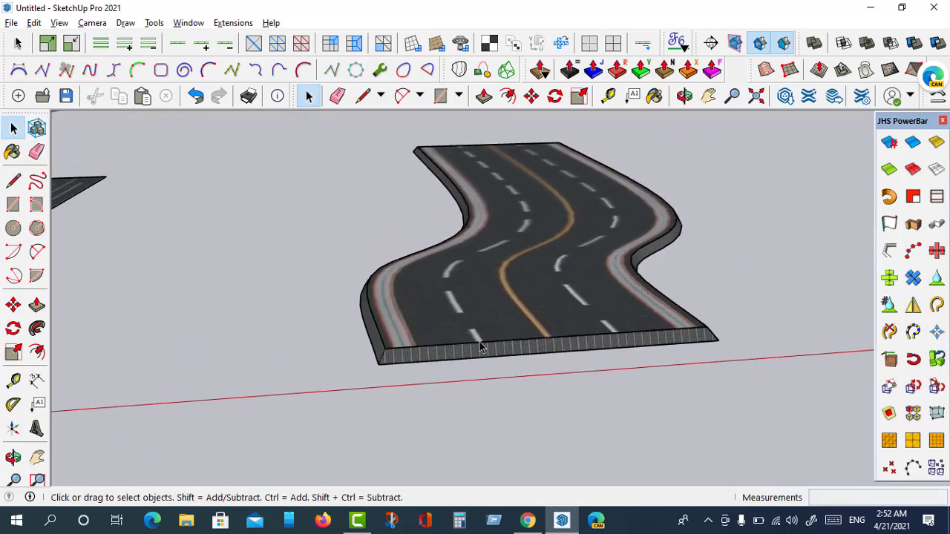
pyautogui.click(14, 458)
pyautogui.moveTo(505, 332)
pyautogui.mouseDown()
pyautogui.moveTo(496, 239)
pyautogui.moveTo(387, 228)
pyautogui.moveTo(265, 282)
pyautogui.moveTo(322, 361)
pyautogui.moveTo(615, 346)
pyautogui.moveTo(749, 235)
pyautogui.moveTo(545, 292)
pyautogui.moveTo(547, 265)
pyautogui.moveTo(467, 307)
pyautogui.mouseUp()
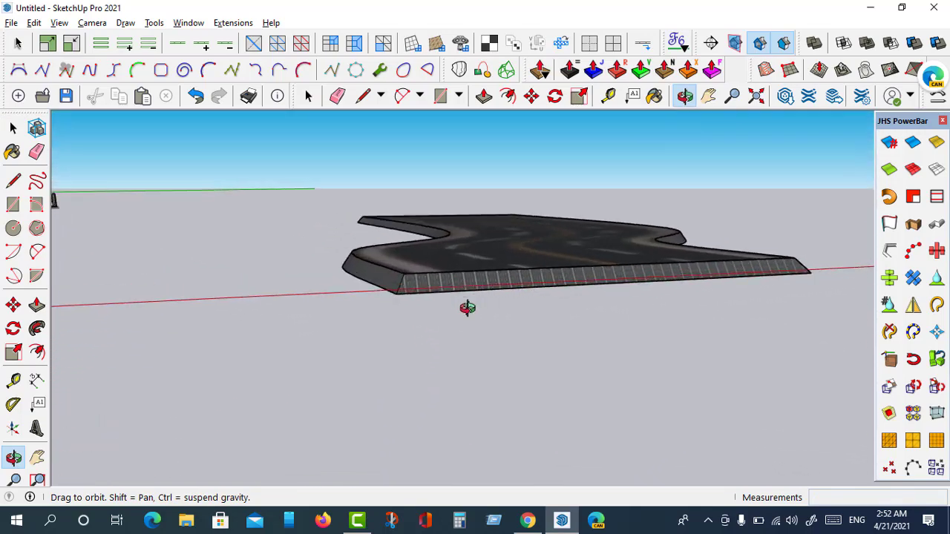
pyautogui.scroll(2, 416, 290)
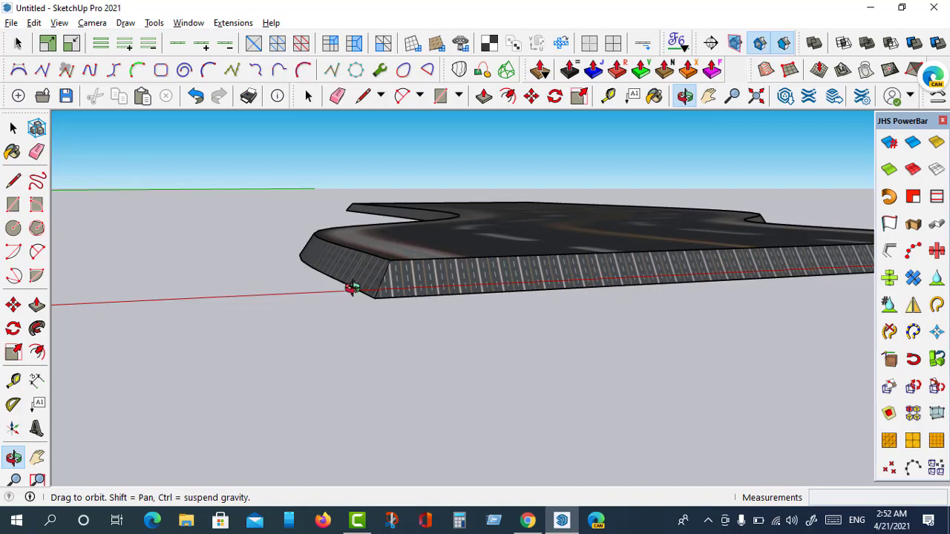
pyautogui.moveTo(451, 275)
pyautogui.mouseDown()
pyautogui.moveTo(376, 297)
pyautogui.moveTo(792, 297)
pyautogui.moveTo(556, 316)
pyautogui.moveTo(800, 332)
pyautogui.moveTo(572, 344)
pyautogui.moveTo(562, 361)
pyautogui.moveTo(571, 364)
pyautogui.mouseUp()
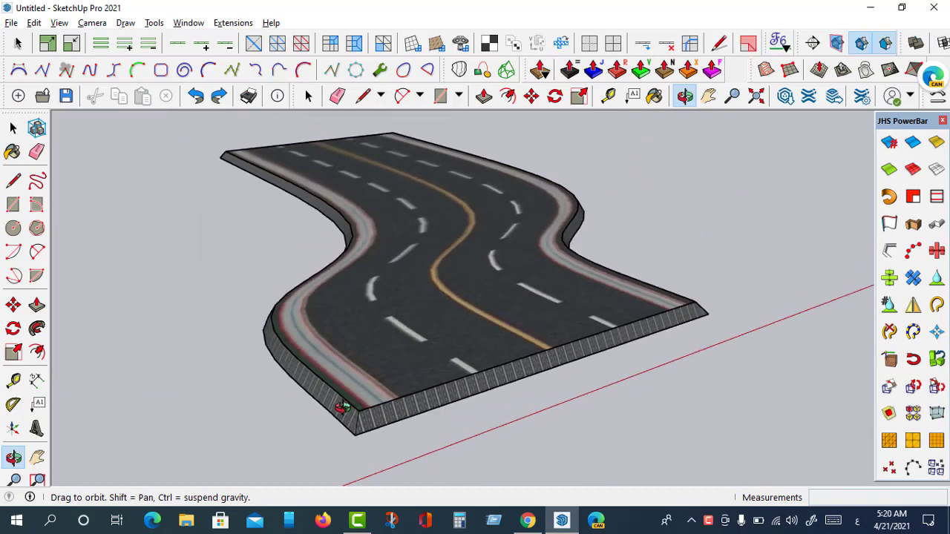
pyautogui.moveTo(423, 405); pyautogui.dragTo(378, 389)
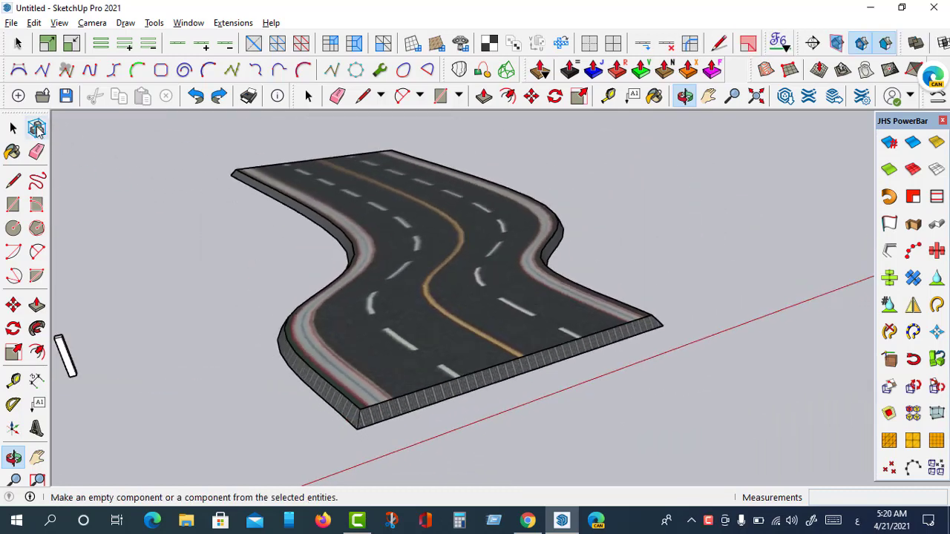
pyautogui.click(309, 95)
pyautogui.moveTo(348, 339); pyautogui.dragTo(426, 410, button='middle')
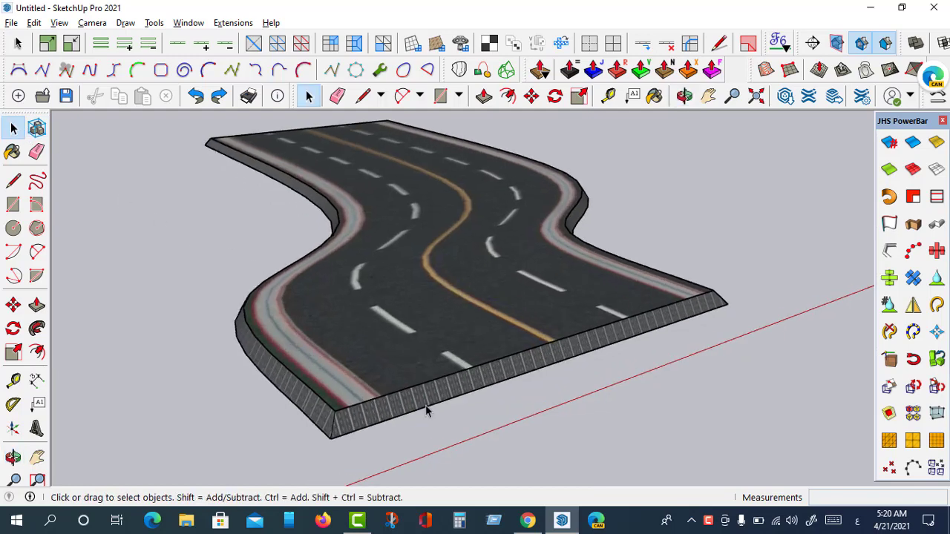
pyautogui.scroll(-2, 357, 403)
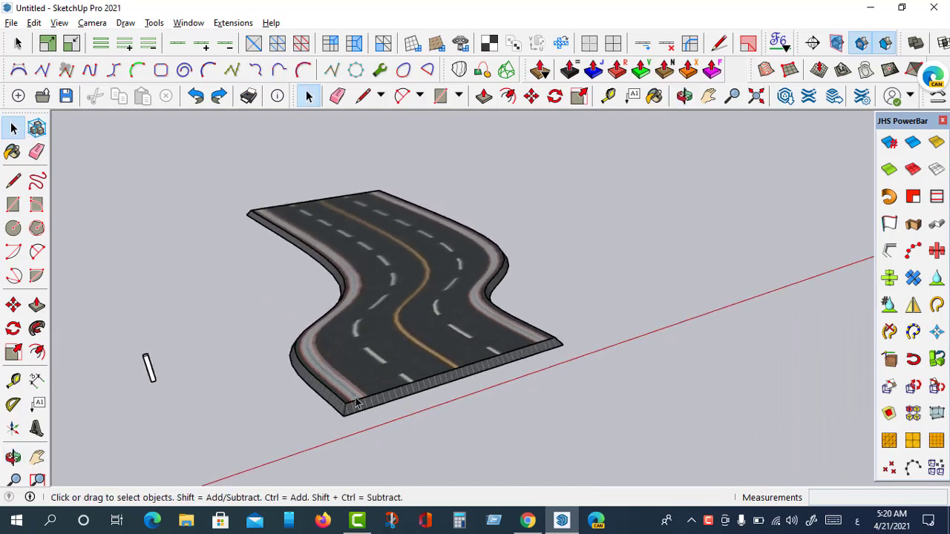
pyautogui.scroll(-1, 356, 403)
pyautogui.scroll(-1, 534, 164)
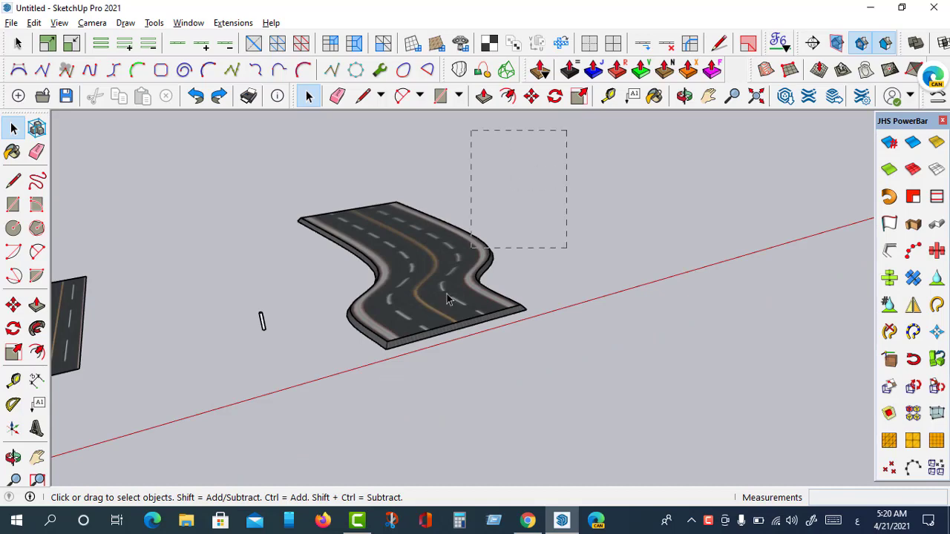
# Explode the selected curved road slab into loose geometry.
pyautogui.moveTo(283, 427); pyautogui.dragTo(283, 427)
pyautogui.scroll(1, 370, 412)
pyautogui.rightClick(411, 141)
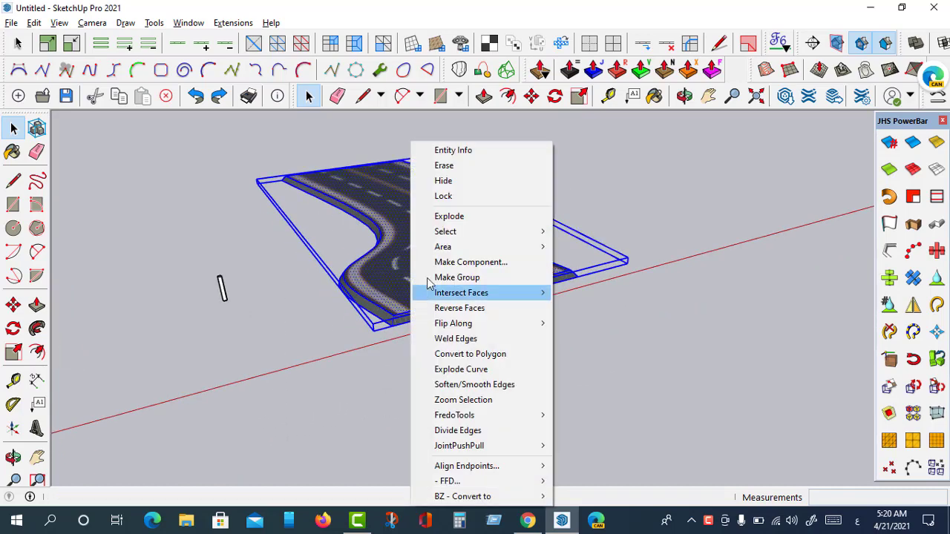
pyautogui.click(458, 216)
pyautogui.click(455, 368)
pyautogui.scroll(1, 456, 369)
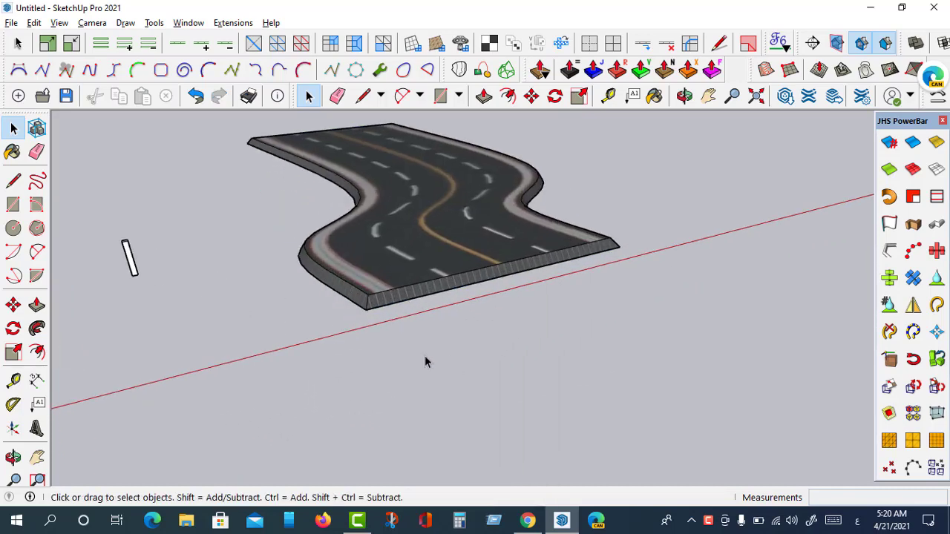
# Paint the slab's front and left side faces with the Cladding Weathered material.
pyautogui.click(13, 152)
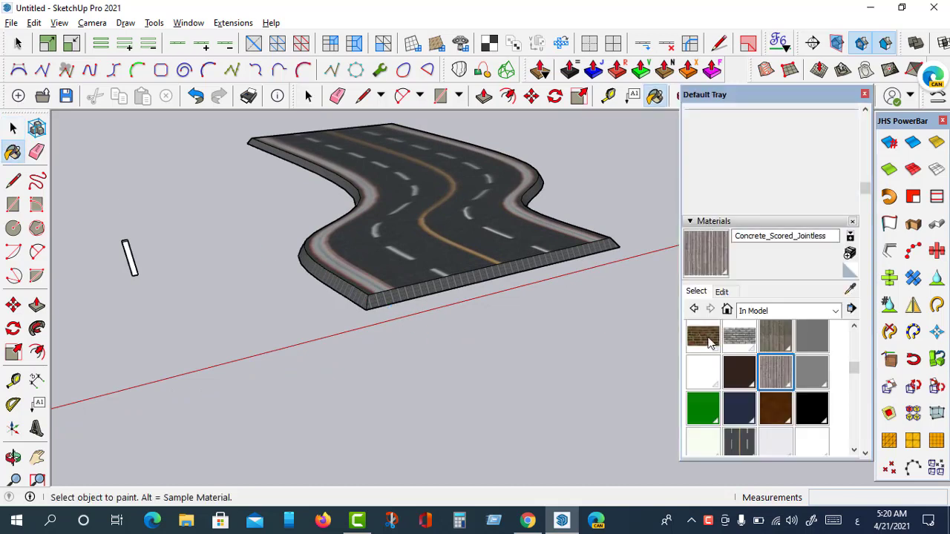
pyautogui.scroll(1, 346, 297)
pyautogui.scroll(1, 375, 305)
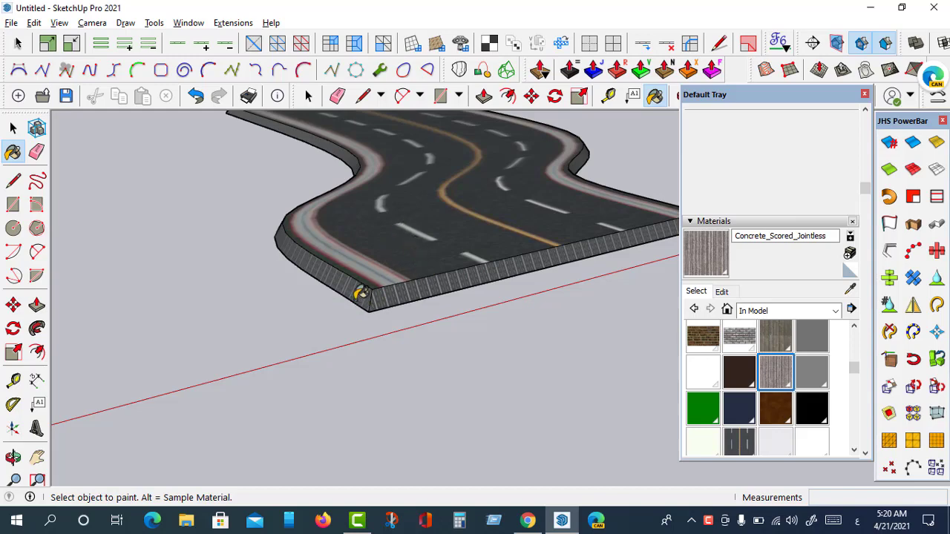
pyautogui.scroll(1, 366, 295)
pyautogui.scroll(-1, 320, 290)
pyautogui.scroll(-1, 389, 286)
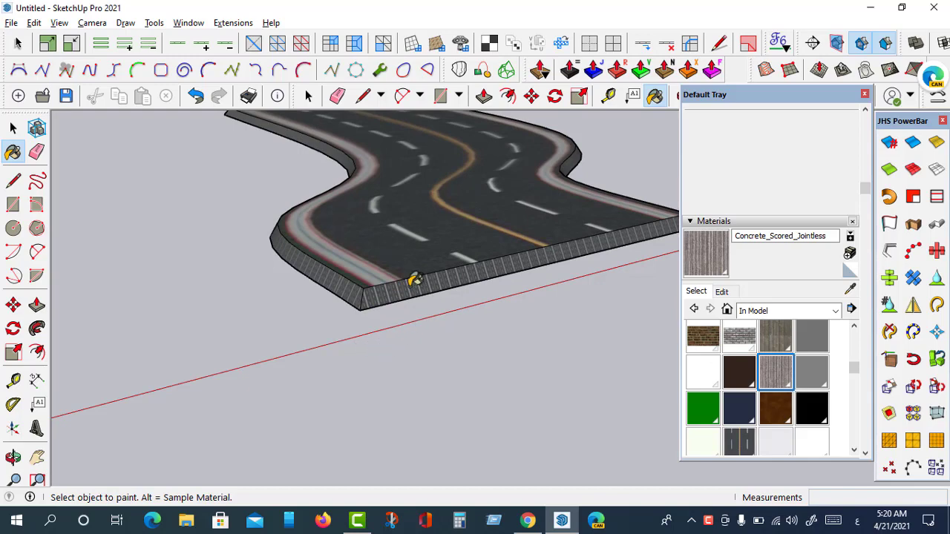
pyautogui.scroll(1, 413, 281)
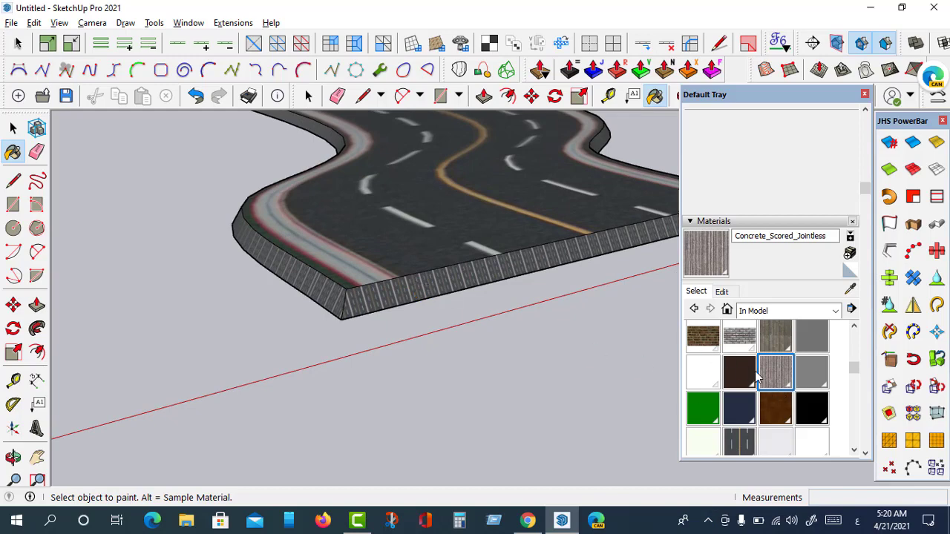
pyautogui.click(776, 337)
pyautogui.click(390, 295)
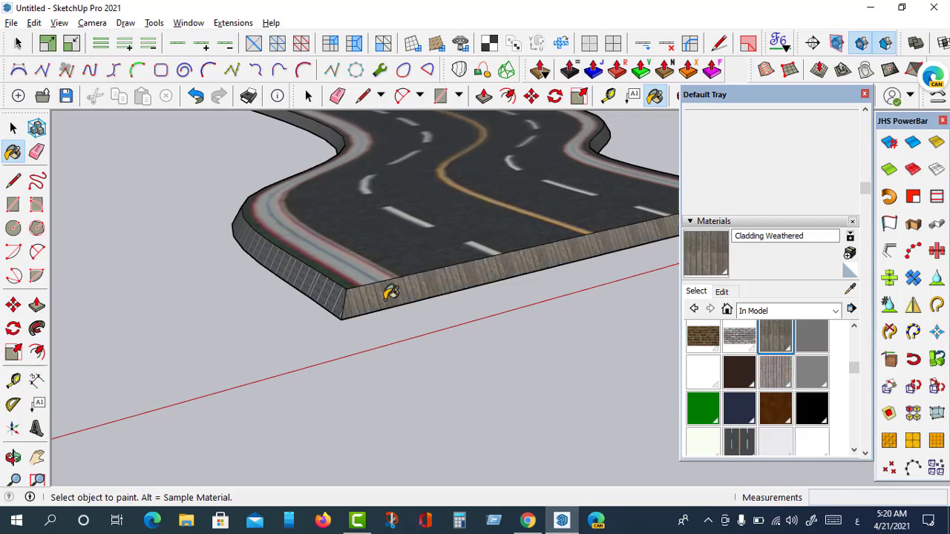
pyautogui.click(326, 287)
pyautogui.scroll(-3, 288, 307)
pyautogui.scroll(2, 477, 207)
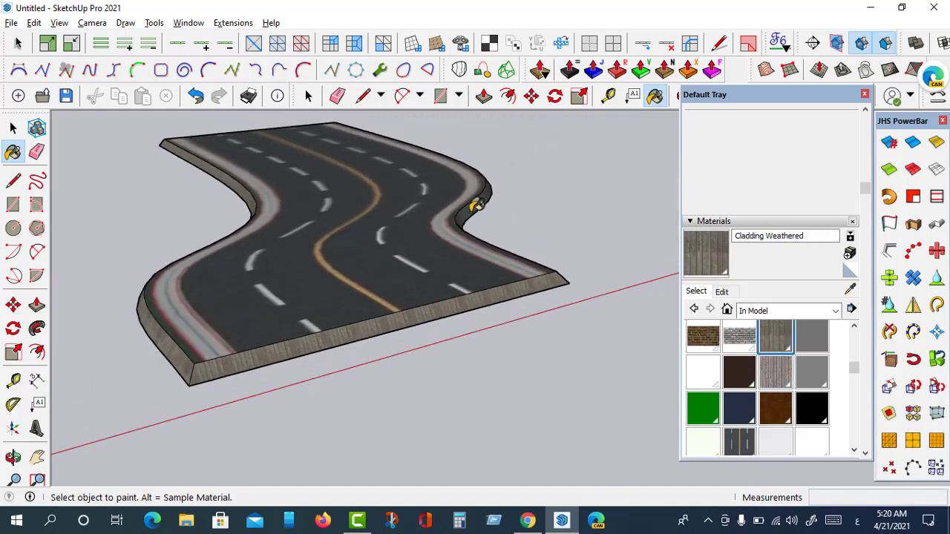
pyautogui.scroll(3, 477, 208)
pyautogui.scroll(-2, 477, 208)
pyautogui.scroll(-2, 519, 245)
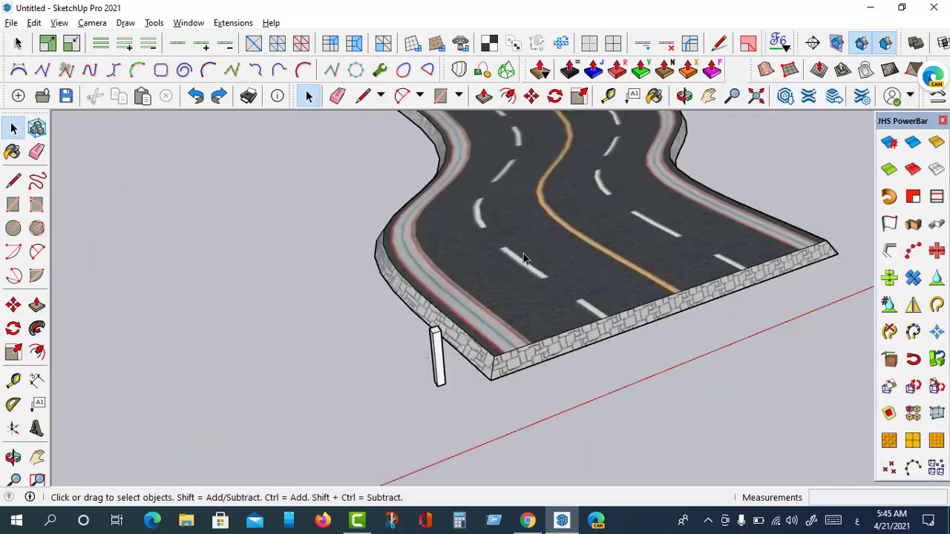
pyautogui.scroll(-2, 520, 278)
pyautogui.scroll(-2, 542, 293)
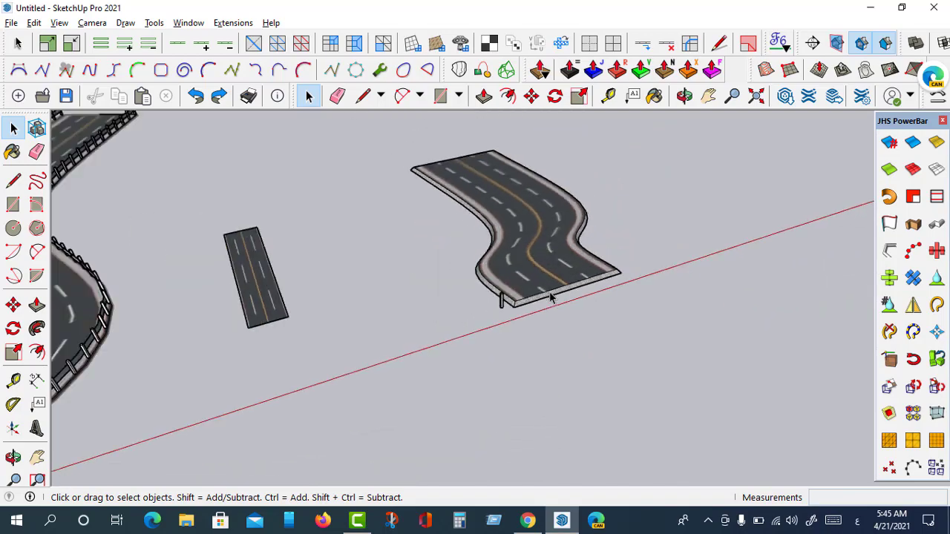
pyautogui.moveTo(546, 297); pyautogui.dragTo(538, 310, button='middle')
pyautogui.scroll(2, 348, 356)
pyautogui.scroll(-2, 349, 356)
pyautogui.scroll(2, 219, 349)
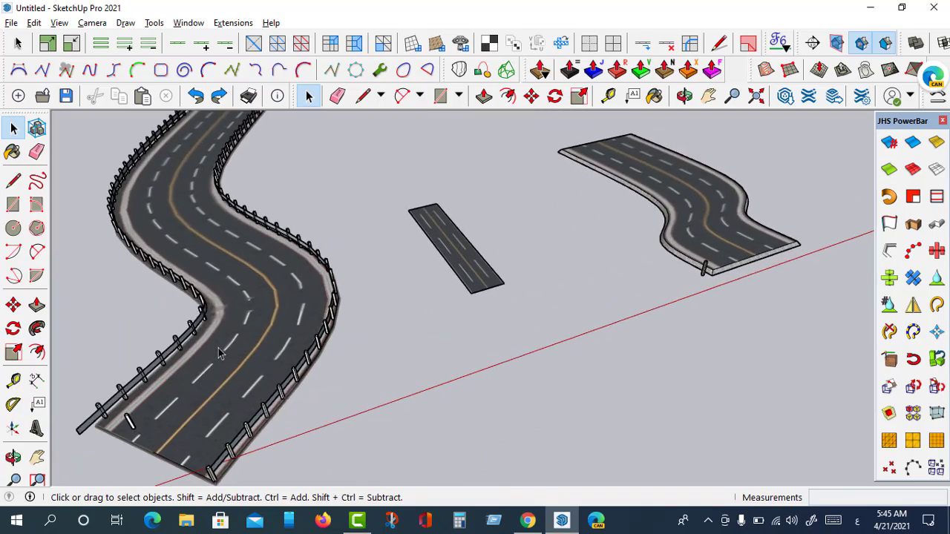
pyautogui.scroll(2, 217, 319)
pyautogui.scroll(2, 216, 279)
pyautogui.scroll(-3, 201, 300)
pyautogui.scroll(-2, 303, 329)
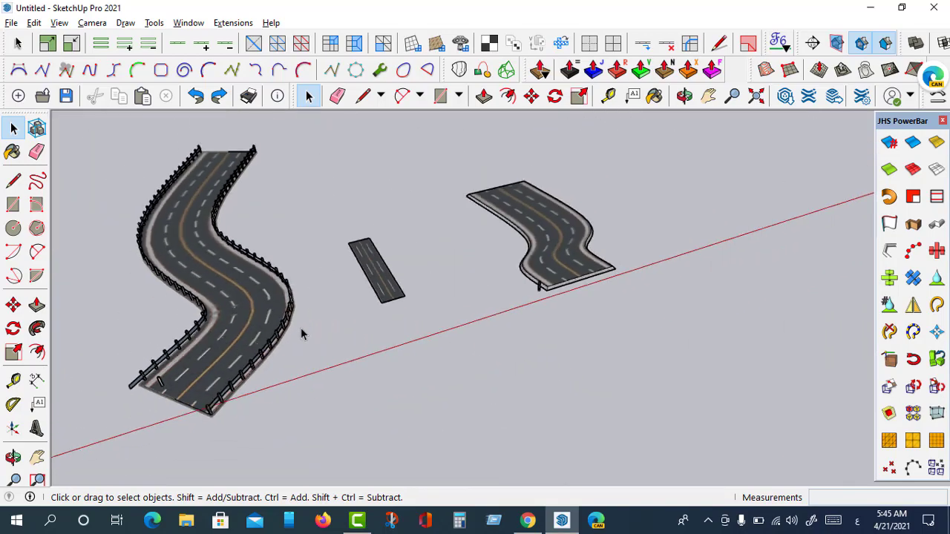
pyautogui.scroll(2, 668, 261)
pyautogui.scroll(-2, 674, 266)
pyautogui.scroll(3, 497, 271)
pyautogui.scroll(3, 490, 271)
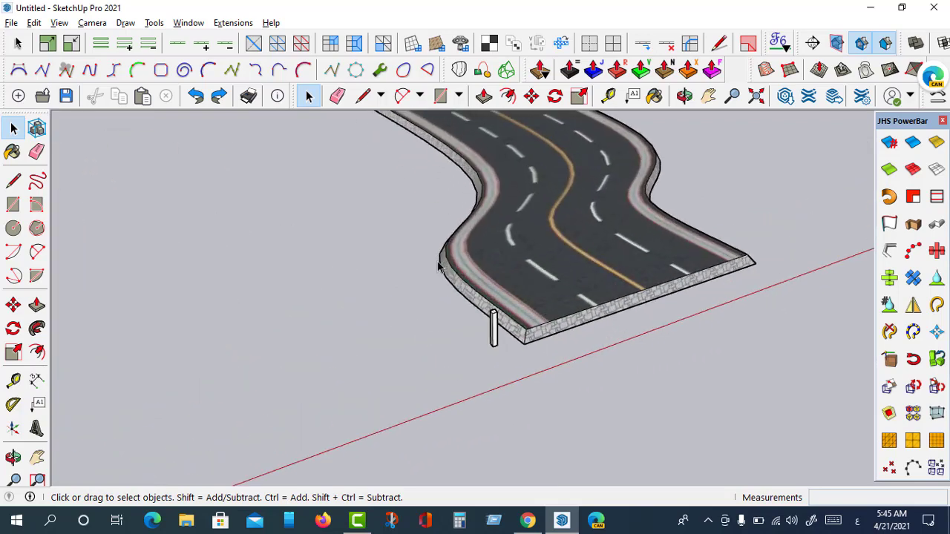
pyautogui.scroll(1, 477, 271)
pyautogui.scroll(1, 501, 291)
pyautogui.scroll(1, 501, 291)
pyautogui.scroll(1, 461, 314)
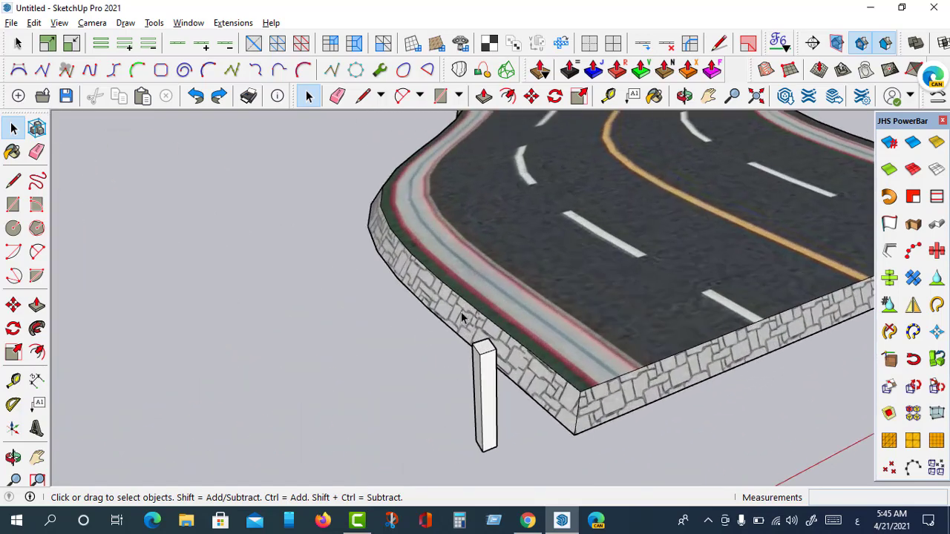
pyautogui.scroll(-1, 585, 297)
pyautogui.scroll(1, 755, 180)
pyautogui.scroll(-1, 653, 193)
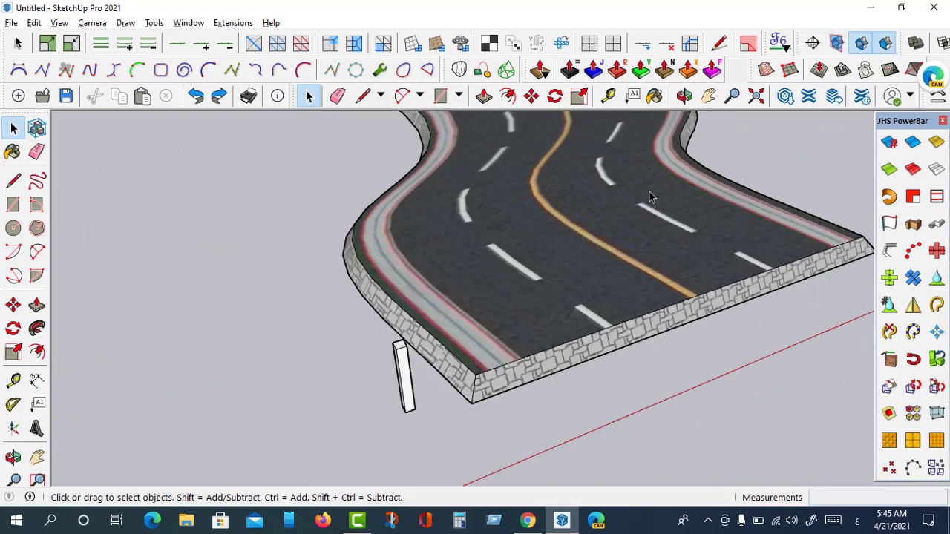
pyautogui.scroll(-1, 467, 311)
pyautogui.scroll(2, 482, 341)
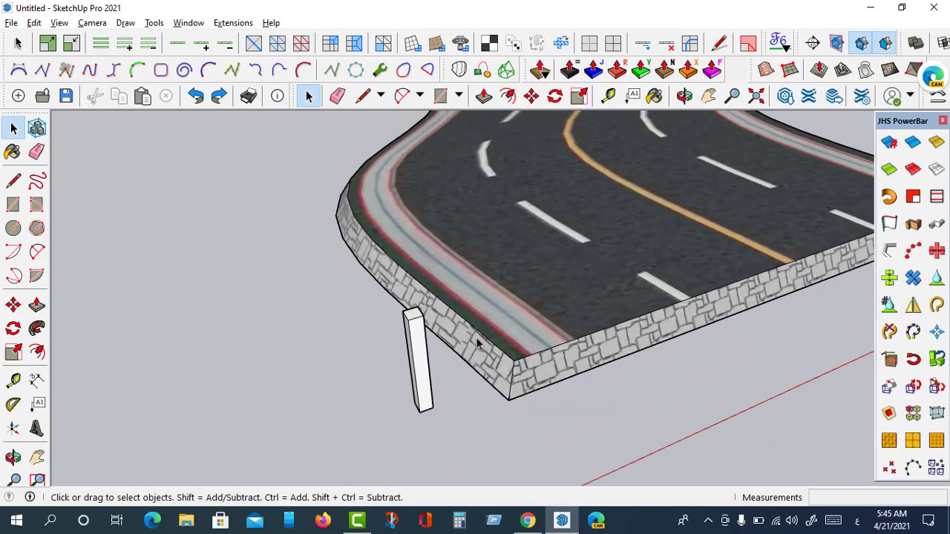
# Loop-select the first curb's top edges and SuperWeld them into one curve.
pyautogui.click(477, 335)
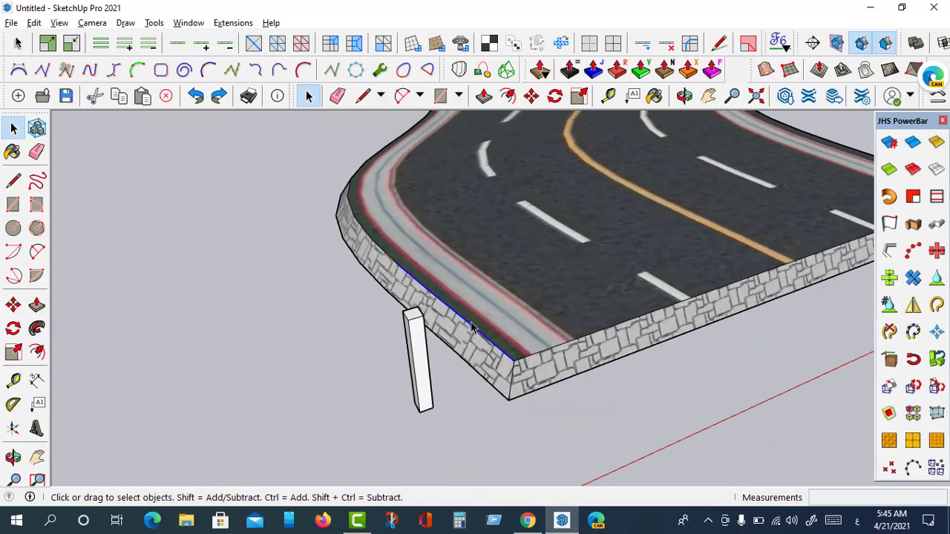
pyautogui.click(182, 48)
pyautogui.scroll(-2, 391, 299)
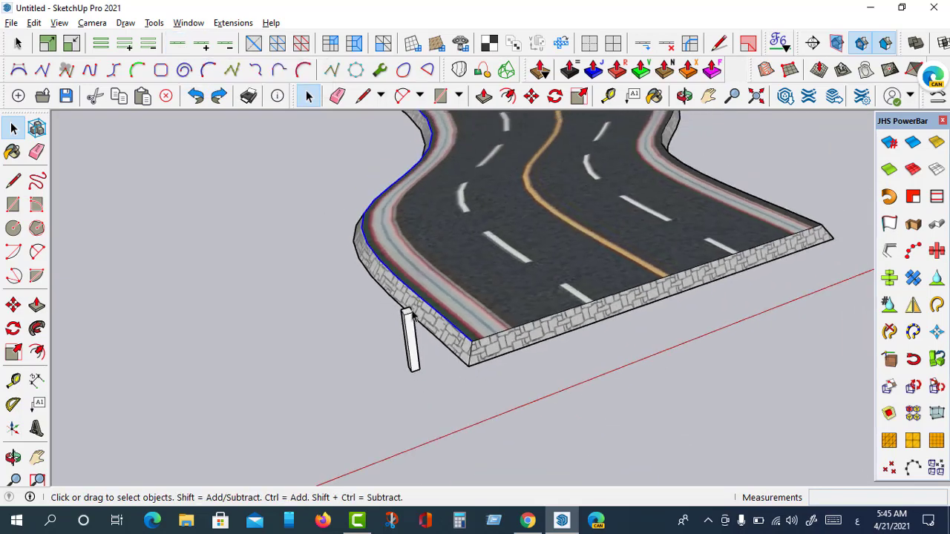
pyautogui.scroll(-2, 416, 193)
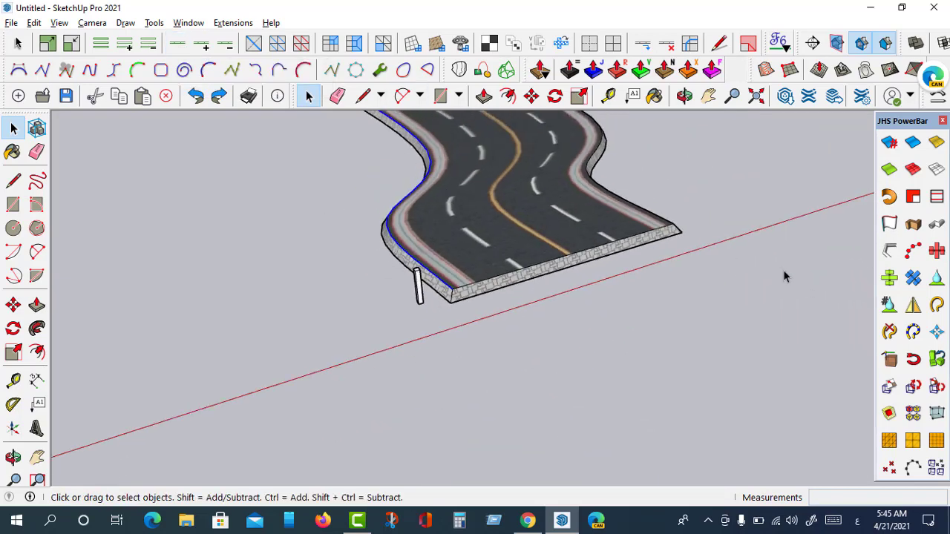
pyautogui.click(937, 305)
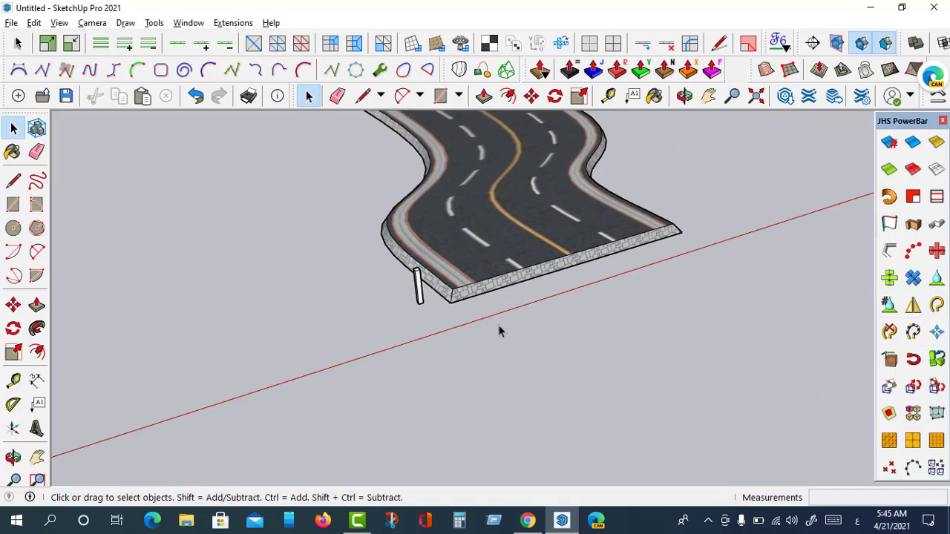
pyautogui.click(440, 285)
pyautogui.scroll(-1, 502, 340)
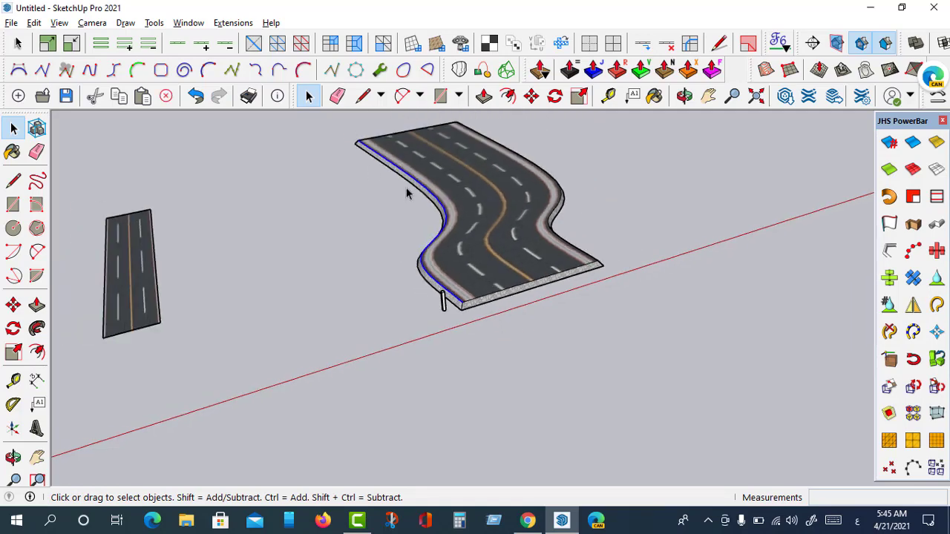
pyautogui.scroll(2, 459, 226)
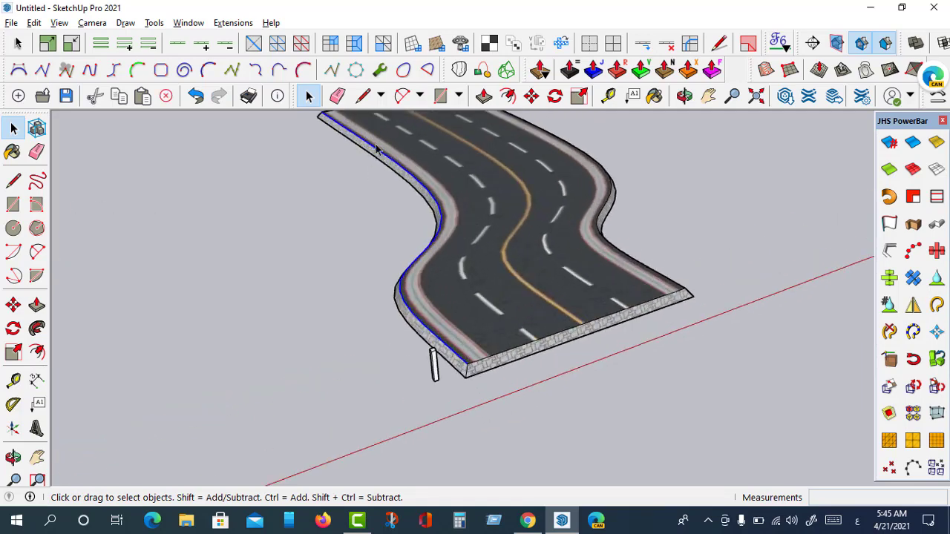
pyautogui.scroll(-1, 569, 267)
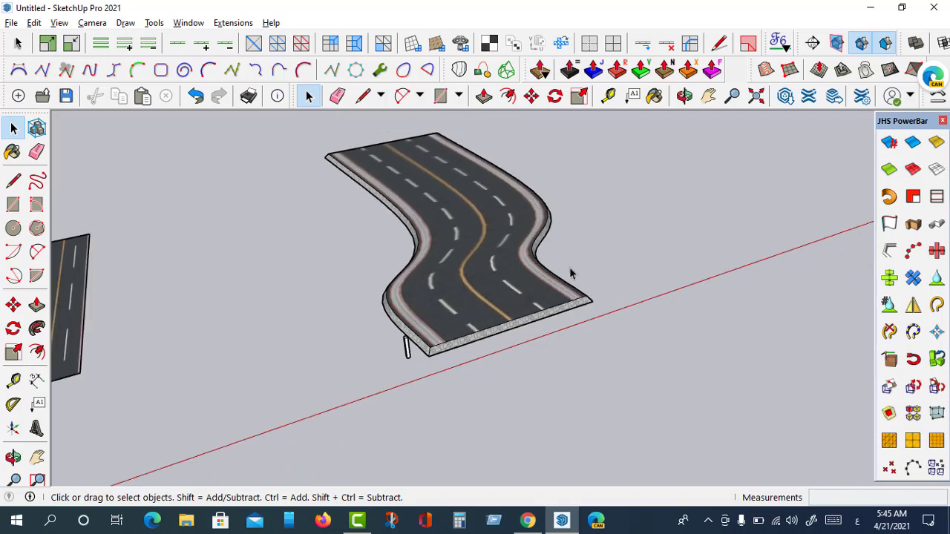
pyautogui.scroll(2, 560, 282)
pyautogui.scroll(2, 571, 300)
pyautogui.scroll(2, 584, 315)
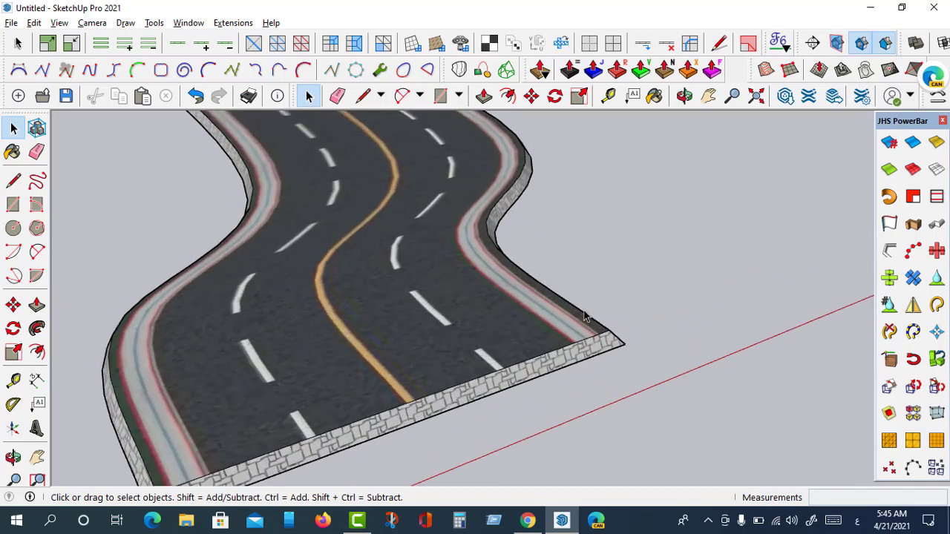
pyautogui.scroll(2, 585, 315)
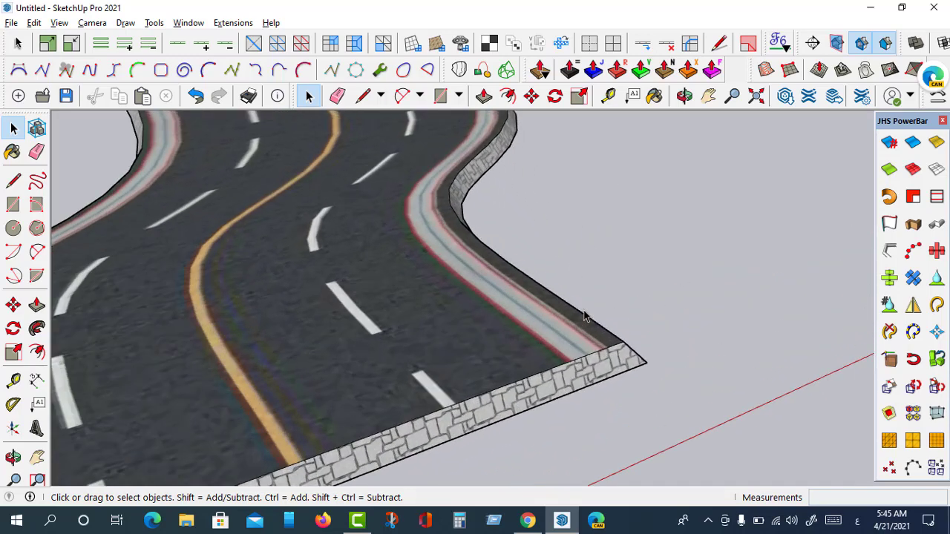
# Loop-select the right curb's top edges and SuperWeld them into one curve.
pyautogui.click(581, 315)
pyautogui.click(177, 43)
pyautogui.scroll(-2, 586, 310)
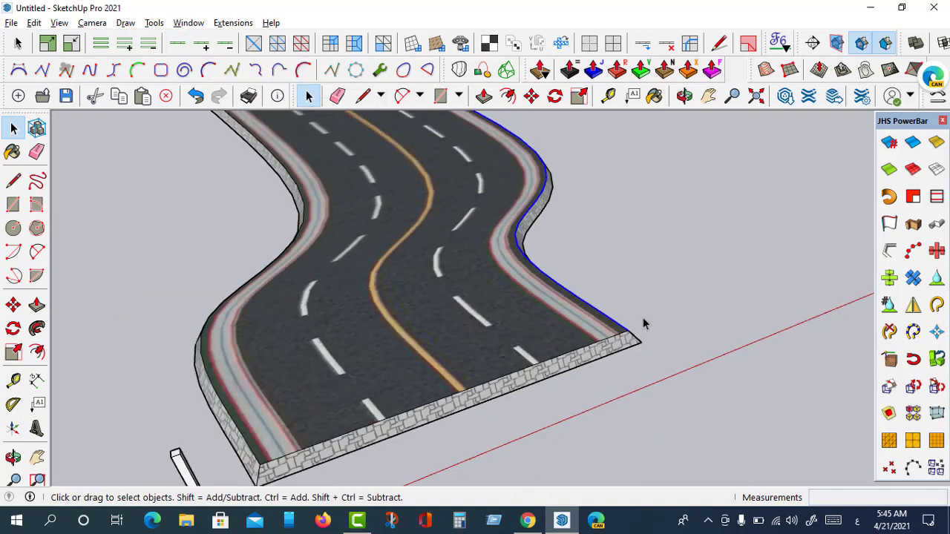
pyautogui.click(937, 306)
pyautogui.scroll(-1, 594, 312)
pyautogui.scroll(-2, 593, 288)
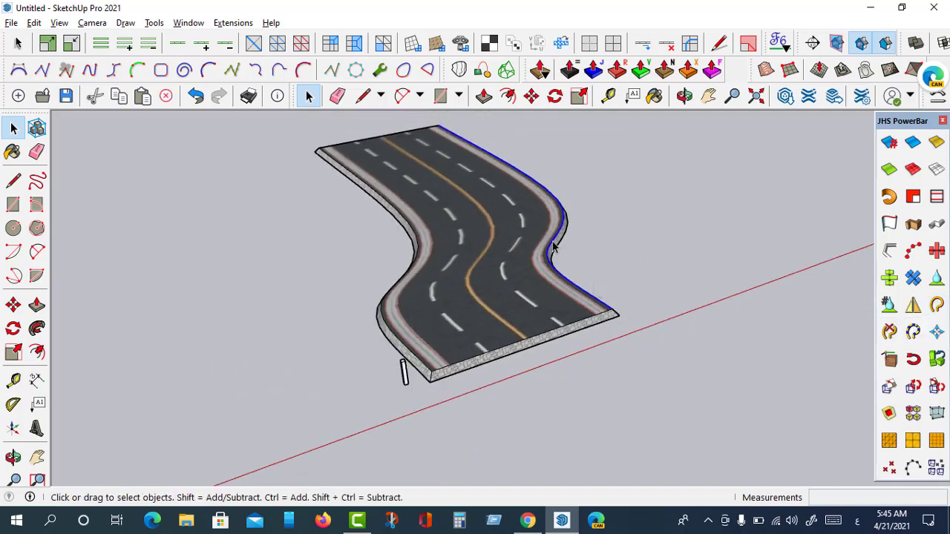
pyautogui.scroll(1, 413, 357)
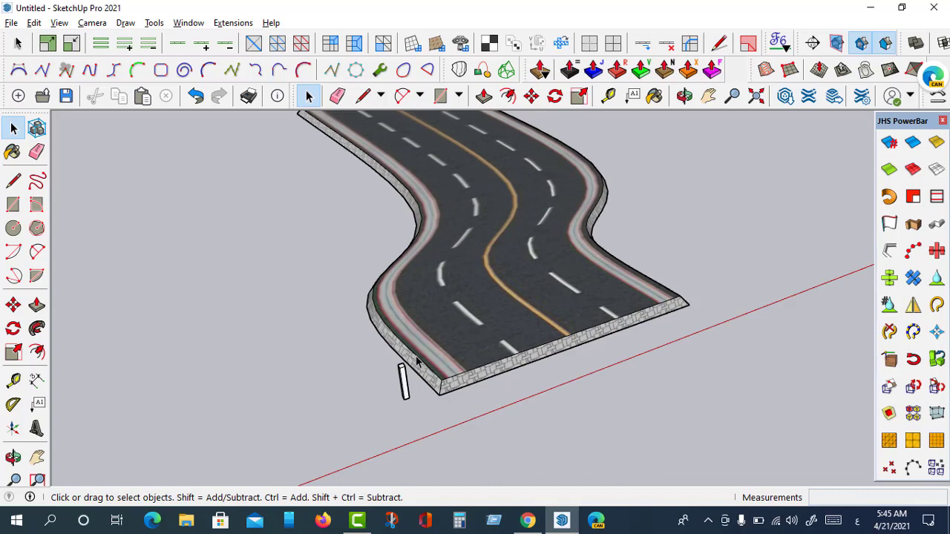
# Select the left and then right curb edges to check the welded curves.
pyautogui.click(416, 360)
pyautogui.scroll(-1, 576, 278)
pyautogui.click(572, 276)
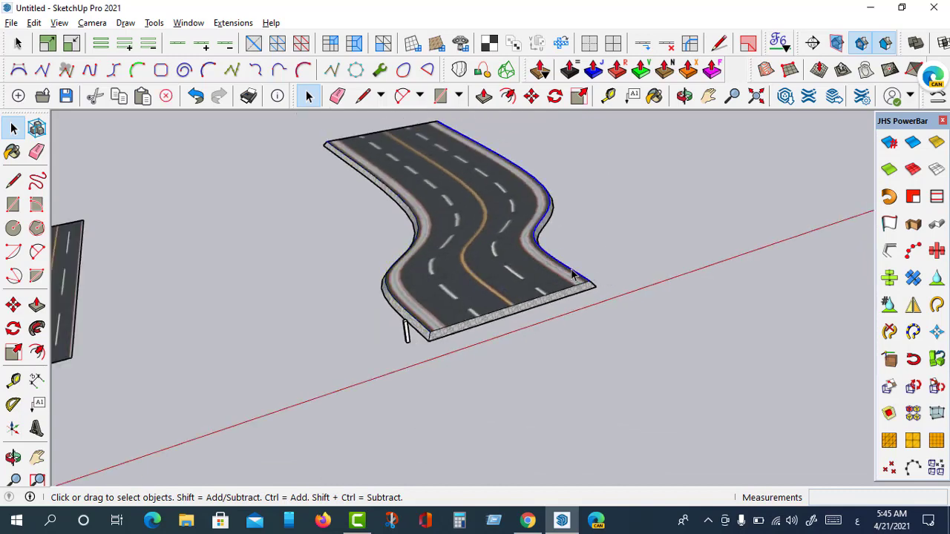
pyautogui.scroll(-2, 314, 297)
pyautogui.scroll(2, 323, 304)
pyautogui.scroll(-2, 340, 304)
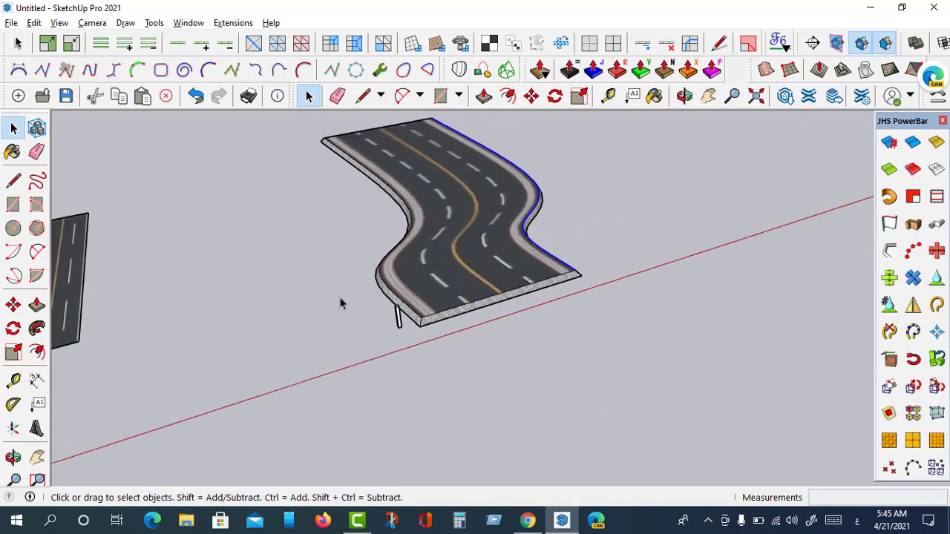
pyautogui.scroll(3, 404, 320)
pyautogui.scroll(2, 404, 319)
pyautogui.scroll(1, 400, 312)
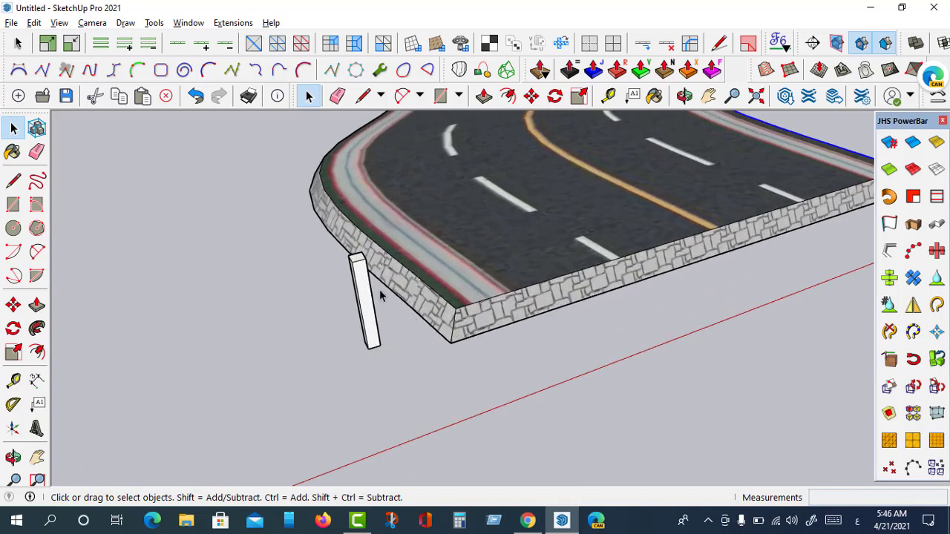
pyautogui.scroll(2, 379, 277)
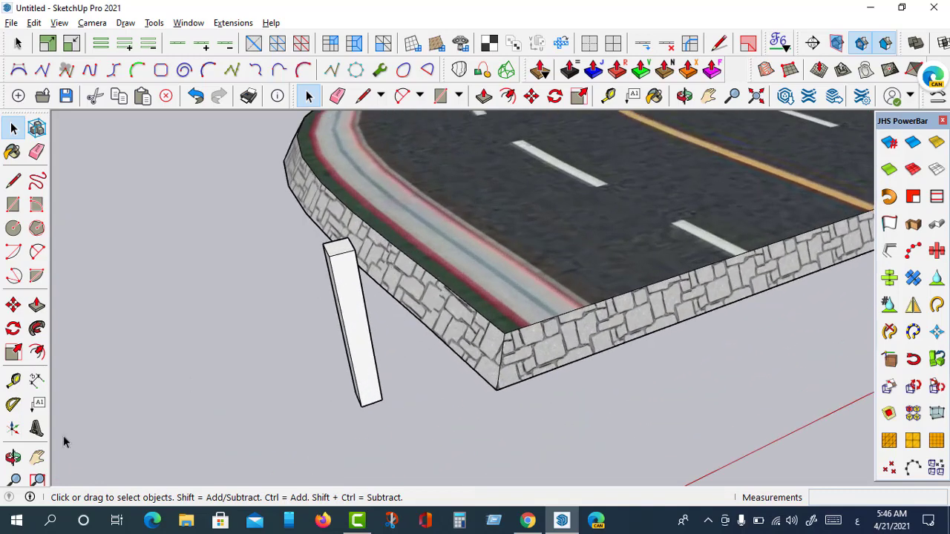
# Orbit around the road corner and select the white post.
pyautogui.click(12, 457)
pyautogui.moveTo(148, 416); pyautogui.dragTo(89, 312)
pyautogui.click(12, 127)
pyautogui.click(297, 282)
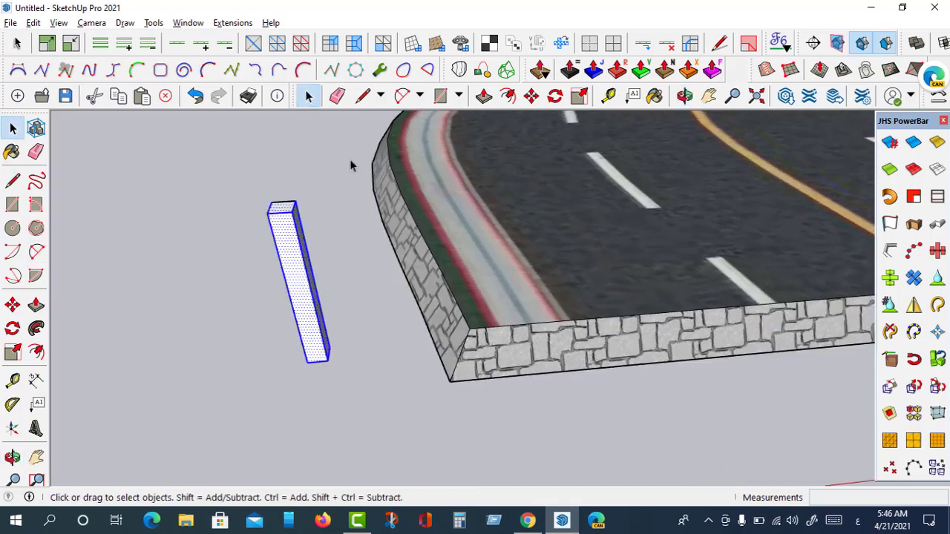
# Make the selected white post into a component.
pyautogui.rightClick(311, 343)
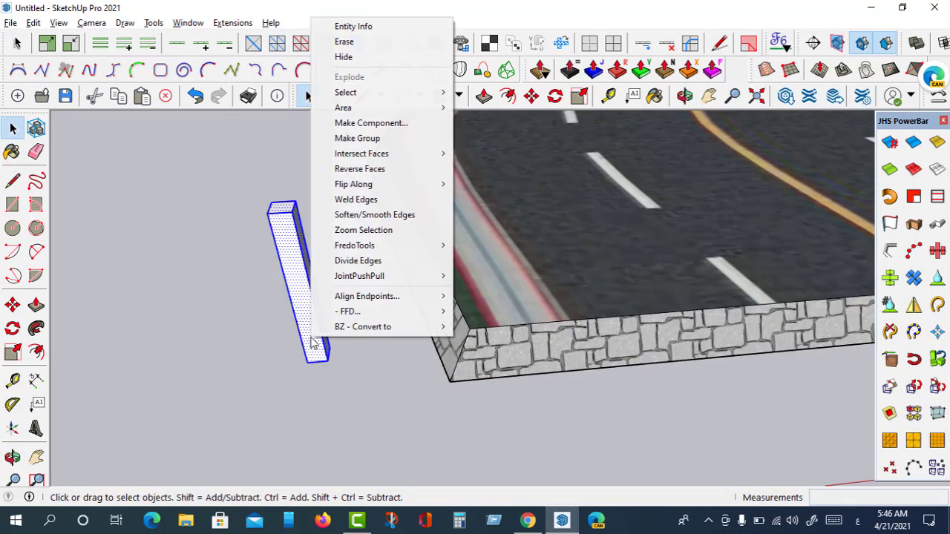
pyautogui.click(359, 124)
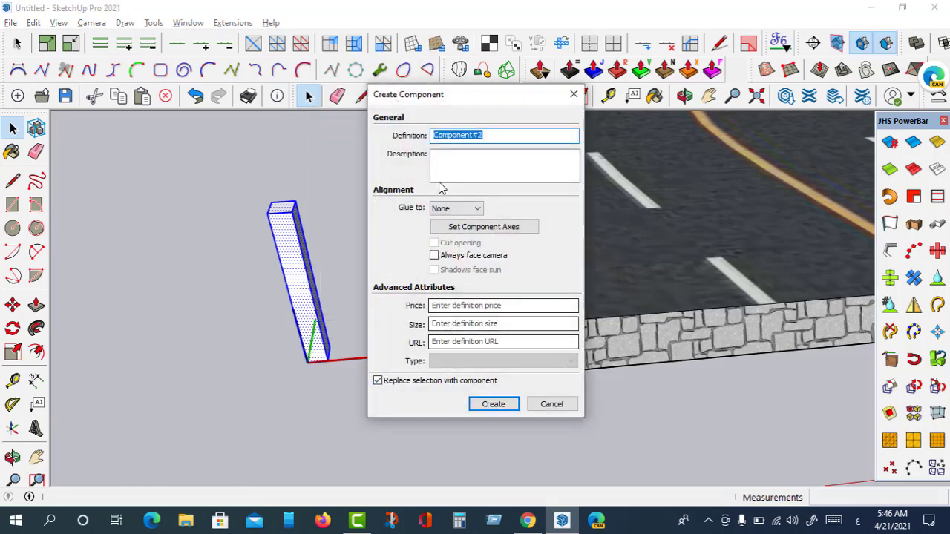
pyautogui.click(490, 408)
# Move the post component from its base onto the curved road's asphalt surface.
pyautogui.moveTo(493, 406)
pyautogui.mouseDown(button='middle')
pyautogui.moveTo(346, 339)
pyautogui.moveTo(354, 263)
pyautogui.mouseUp(button='middle')
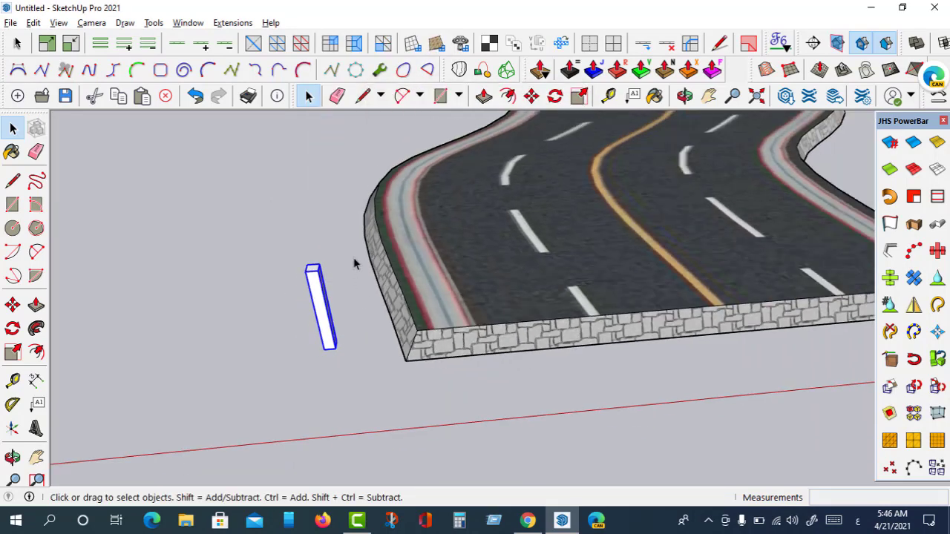
pyautogui.scroll(1, 387, 220)
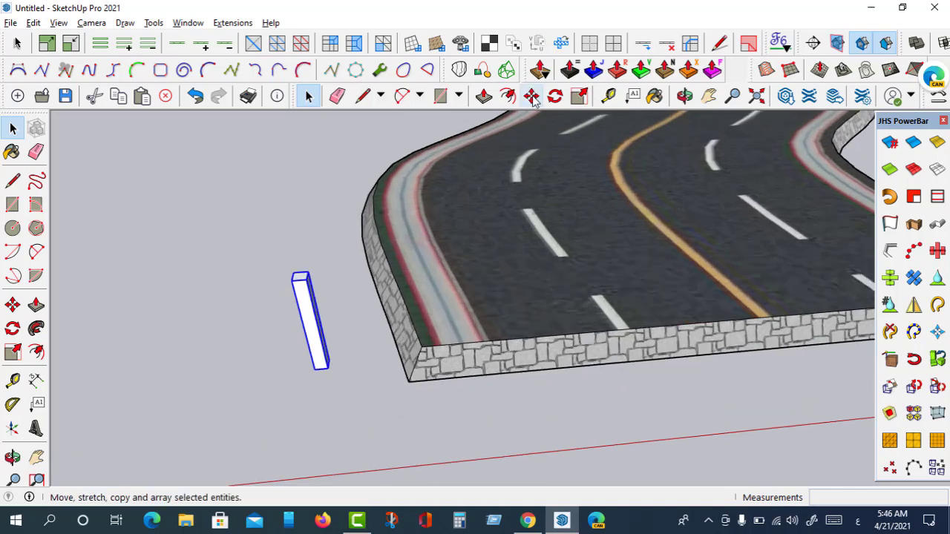
pyautogui.click(531, 96)
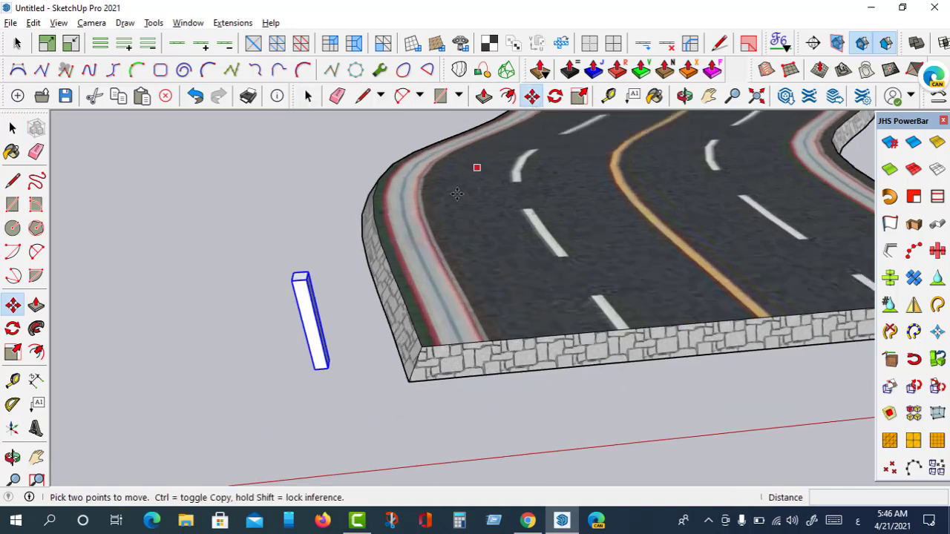
pyautogui.click(316, 373)
pyautogui.click(636, 291)
pyautogui.scroll(-2, 434, 236)
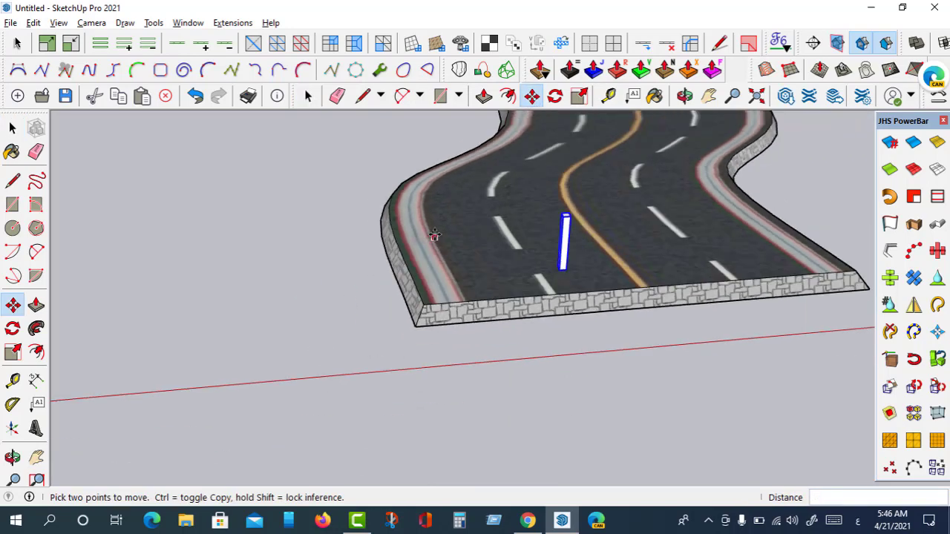
pyautogui.scroll(-2, 434, 236)
pyautogui.scroll(3, 434, 236)
pyautogui.press('space')
pyautogui.click(248, 260)
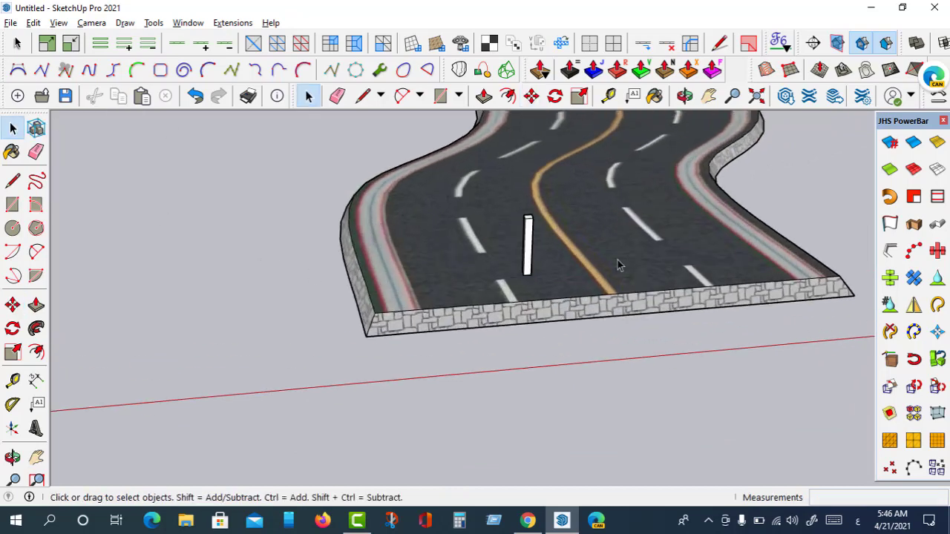
pyautogui.scroll(2, 671, 273)
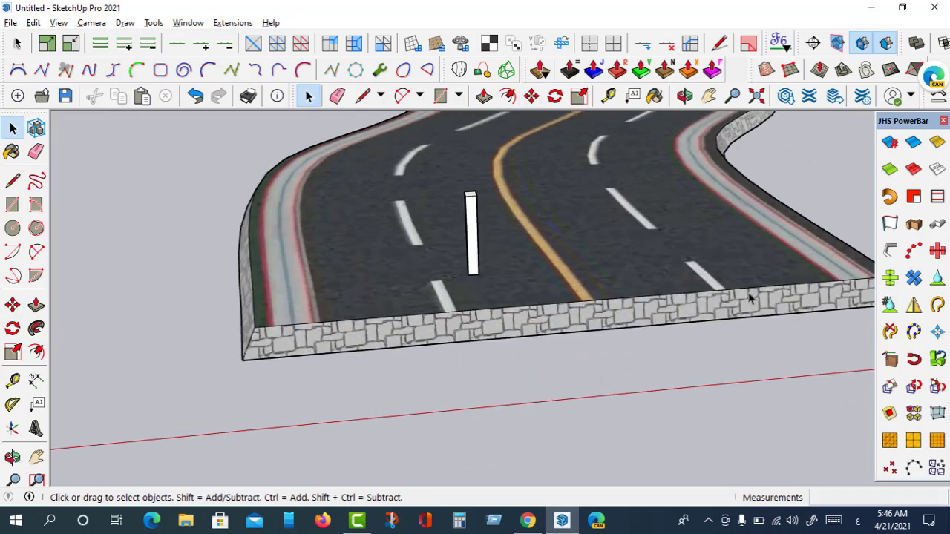
# Copy the white post along the road's left edge at 2 m spacing.
pyautogui.click(913, 253)
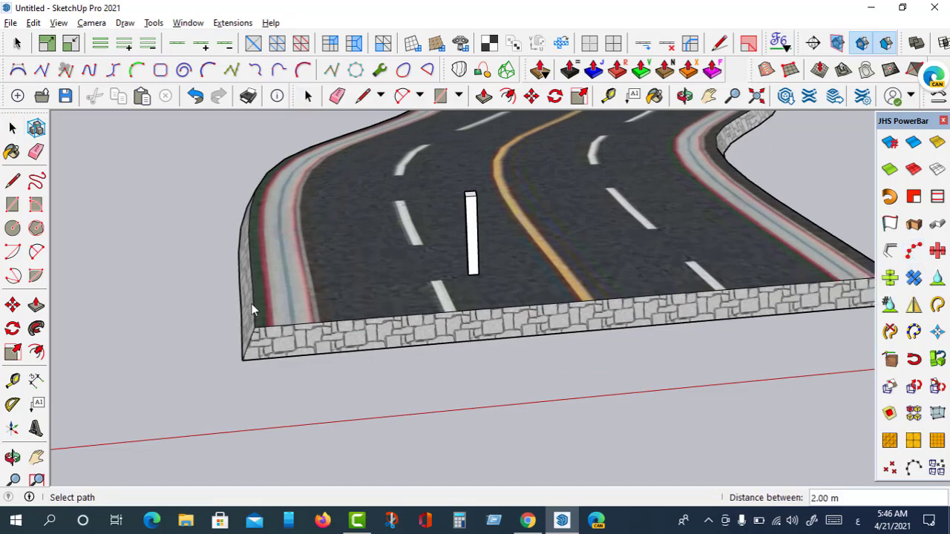
pyautogui.click(252, 304)
pyautogui.scroll(-2, 206, 270)
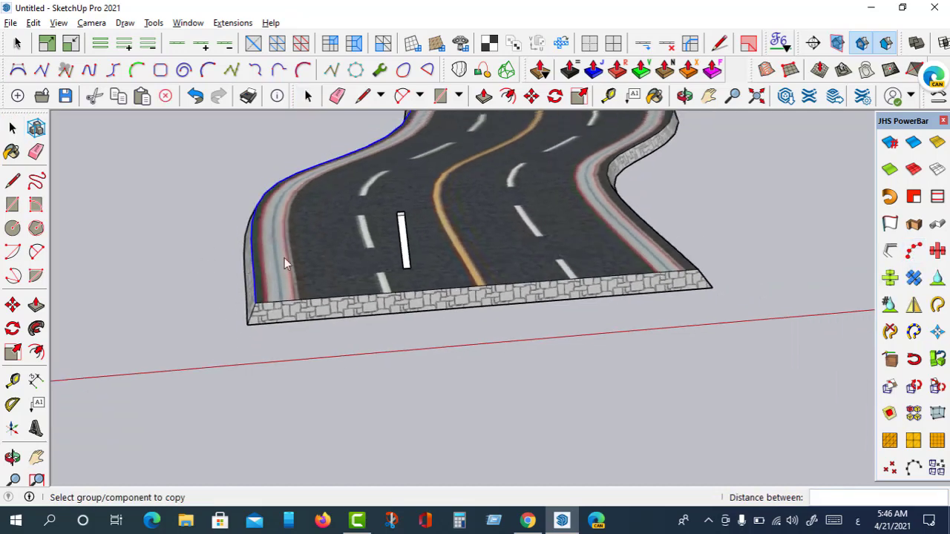
pyautogui.click(407, 254)
pyautogui.scroll(-2, 364, 328)
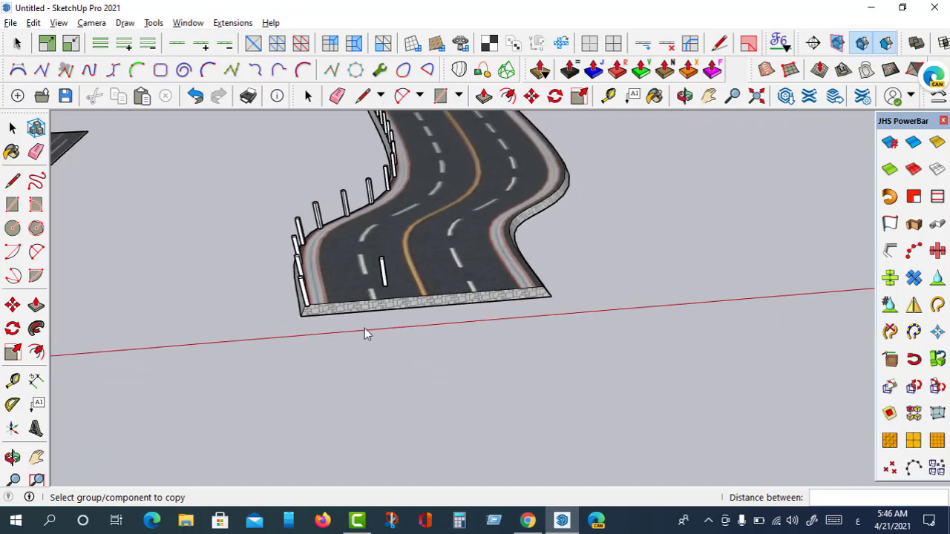
pyautogui.scroll(-2, 365, 328)
pyautogui.click(12, 457)
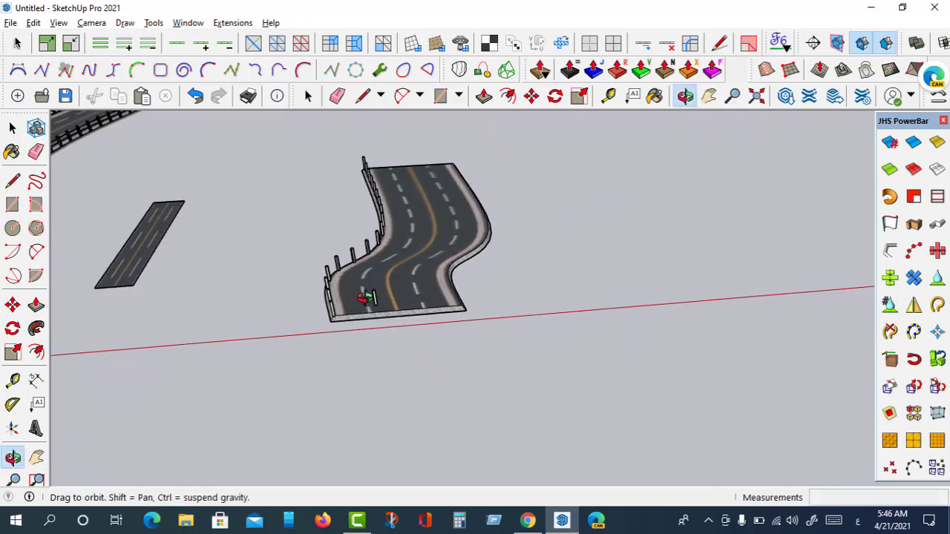
pyautogui.moveTo(360, 299)
pyautogui.mouseDown()
pyautogui.moveTo(600, 225)
pyautogui.moveTo(402, 260)
pyautogui.moveTo(577, 314)
pyautogui.mouseUp()
pyautogui.scroll(3, 483, 286)
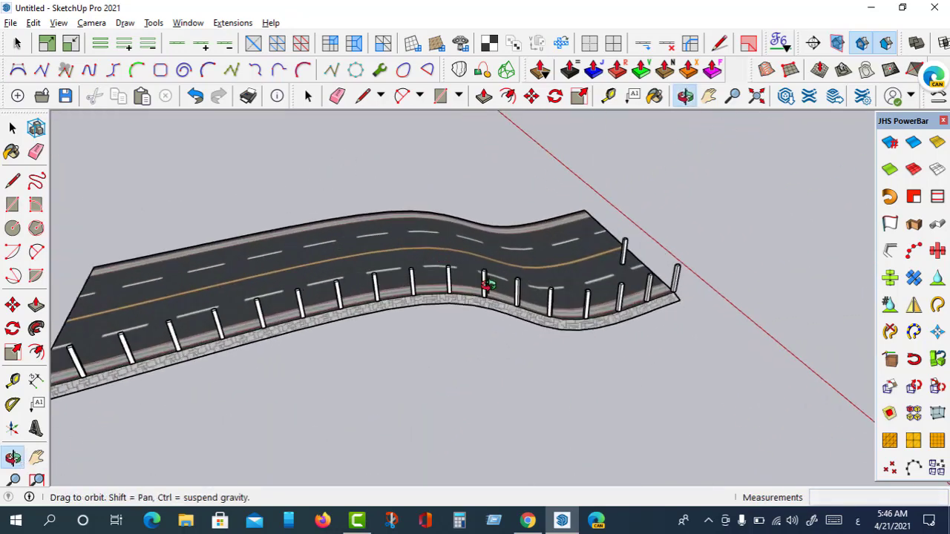
pyautogui.scroll(3, 450, 299)
pyautogui.scroll(3, 374, 283)
pyautogui.scroll(-3, 547, 346)
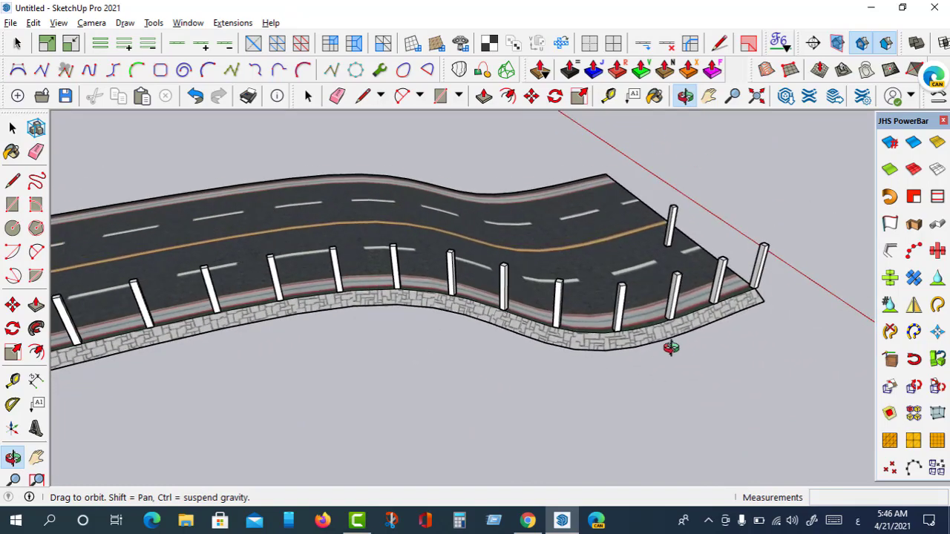
pyautogui.moveTo(671, 346)
pyautogui.mouseDown()
pyautogui.moveTo(534, 360)
pyautogui.moveTo(568, 374)
pyautogui.moveTo(377, 341)
pyautogui.moveTo(503, 341)
pyautogui.moveTo(431, 335)
pyautogui.moveTo(447, 318)
pyautogui.mouseUp()
pyautogui.scroll(-3, 499, 363)
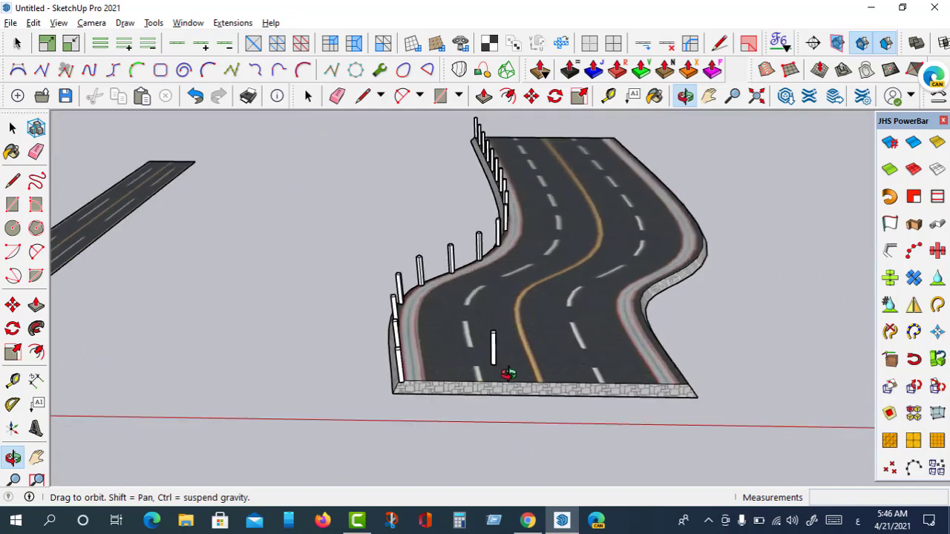
# Copy the white post along the road's right edge at 2 m spacing.
pyautogui.click(11, 129)
pyautogui.click(11, 128)
pyautogui.scroll(-2, 333, 275)
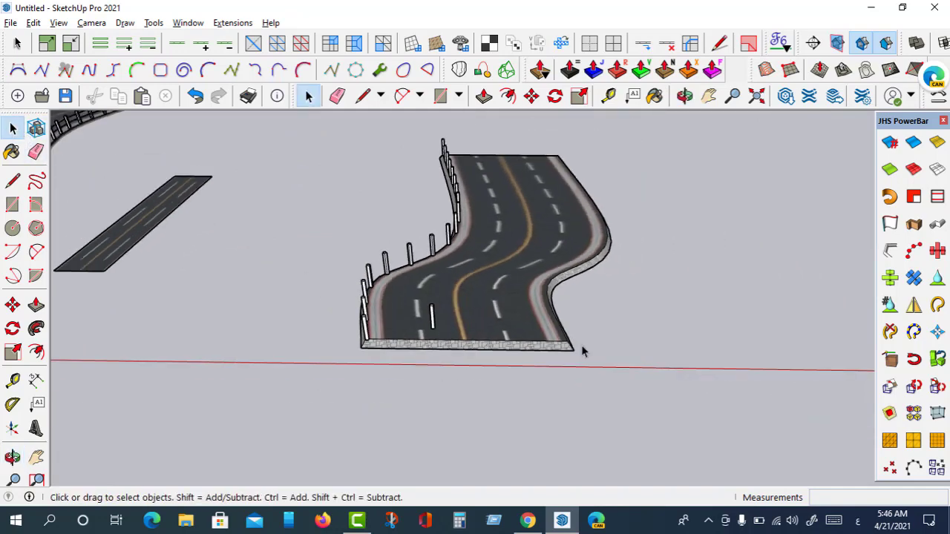
pyautogui.scroll(1, 581, 342)
pyautogui.scroll(2, 581, 342)
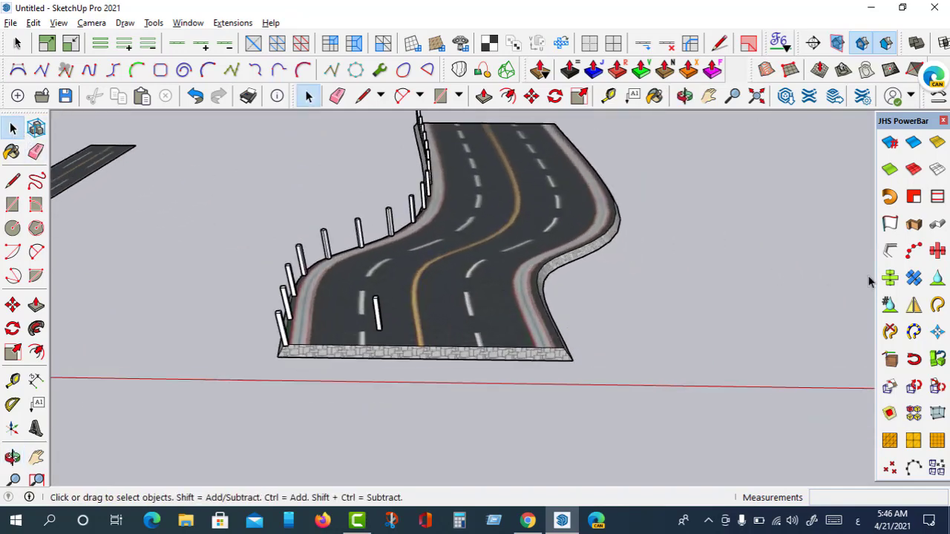
pyautogui.click(914, 253)
pyautogui.scroll(2, 537, 290)
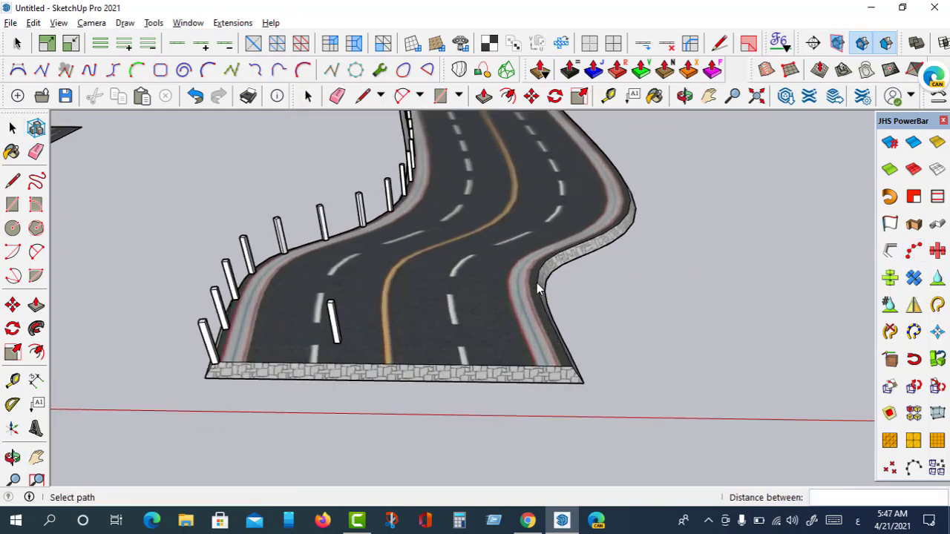
pyautogui.click(537, 283)
pyautogui.scroll(-2, 445, 309)
pyautogui.scroll(1, 434, 282)
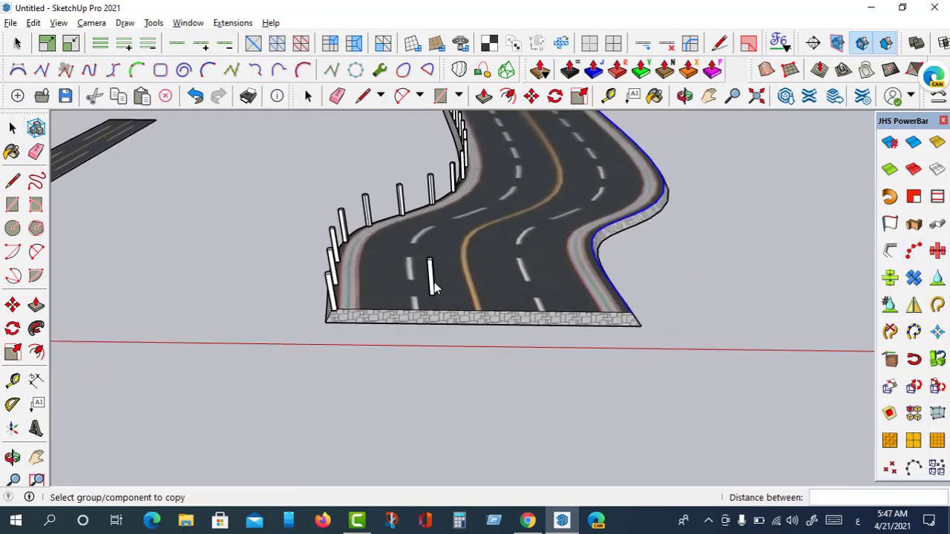
pyautogui.click(430, 277)
pyautogui.scroll(-1, 515, 278)
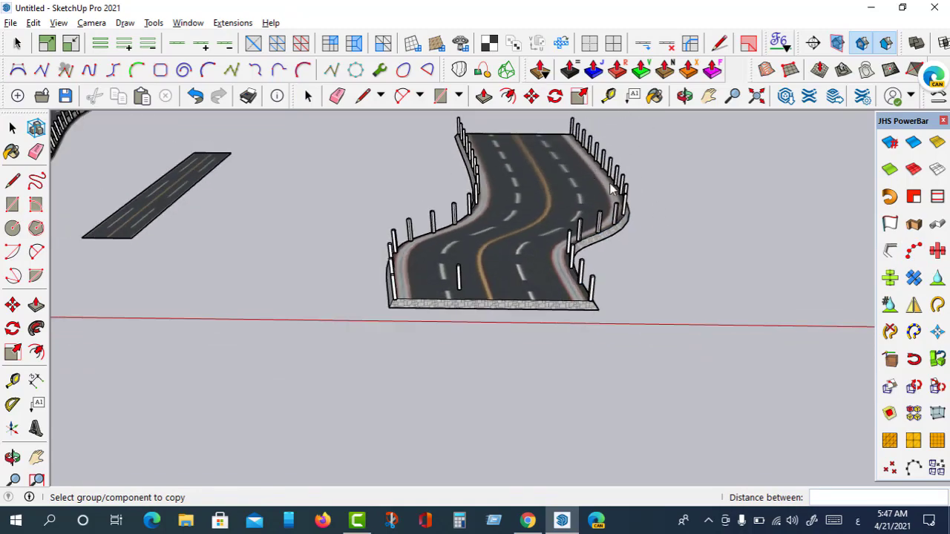
pyautogui.scroll(1, 656, 279)
# Orbit in for a close view of the posts along the road curve.
pyautogui.click(13, 457)
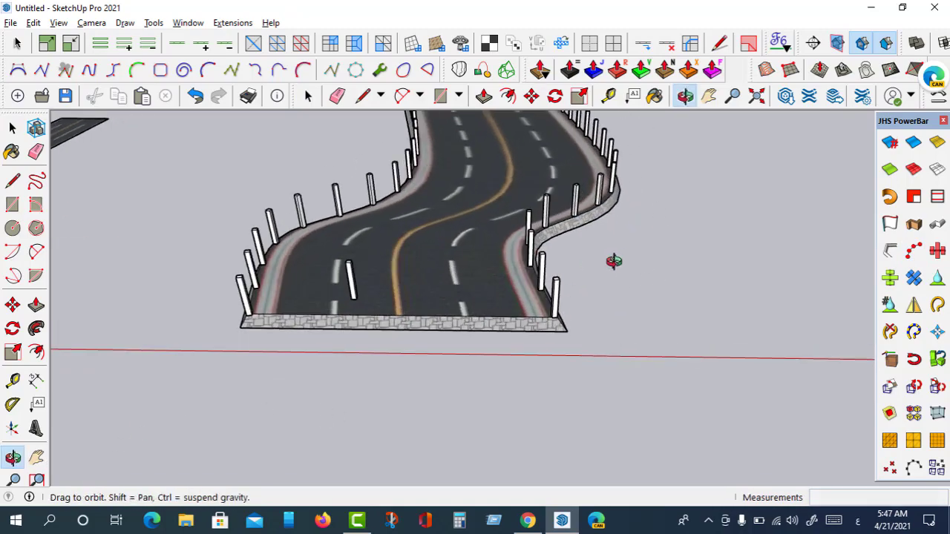
pyautogui.moveTo(615, 259)
pyautogui.mouseDown()
pyautogui.moveTo(376, 260)
pyautogui.moveTo(307, 240)
pyautogui.moveTo(471, 222)
pyautogui.moveTo(346, 269)
pyautogui.moveTo(543, 273)
pyautogui.moveTo(465, 267)
pyautogui.moveTo(502, 299)
pyautogui.moveTo(397, 330)
pyautogui.mouseUp()
pyautogui.scroll(2, 503, 299)
pyautogui.scroll(2, 401, 327)
pyautogui.scroll(2, 418, 295)
pyautogui.scroll(2, 439, 307)
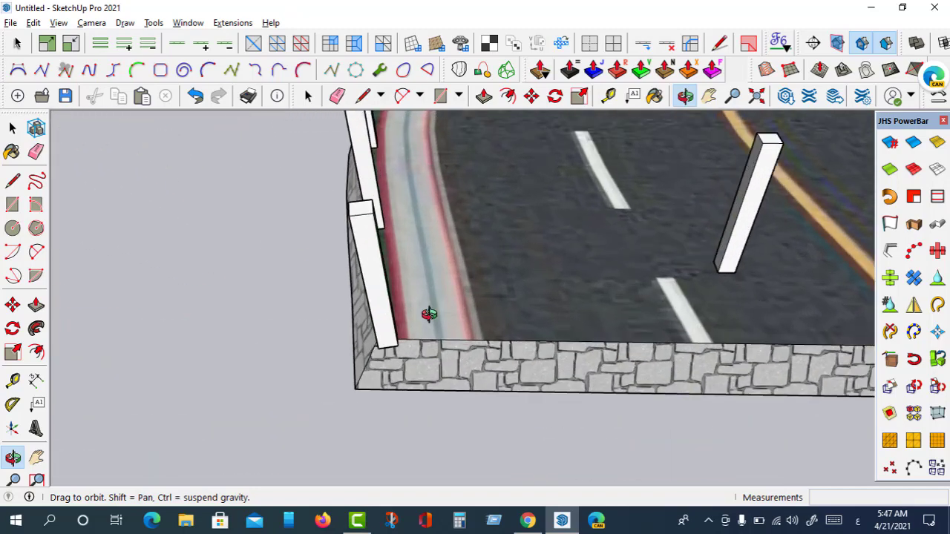
pyautogui.moveTo(420, 299); pyautogui.dragTo(393, 237)
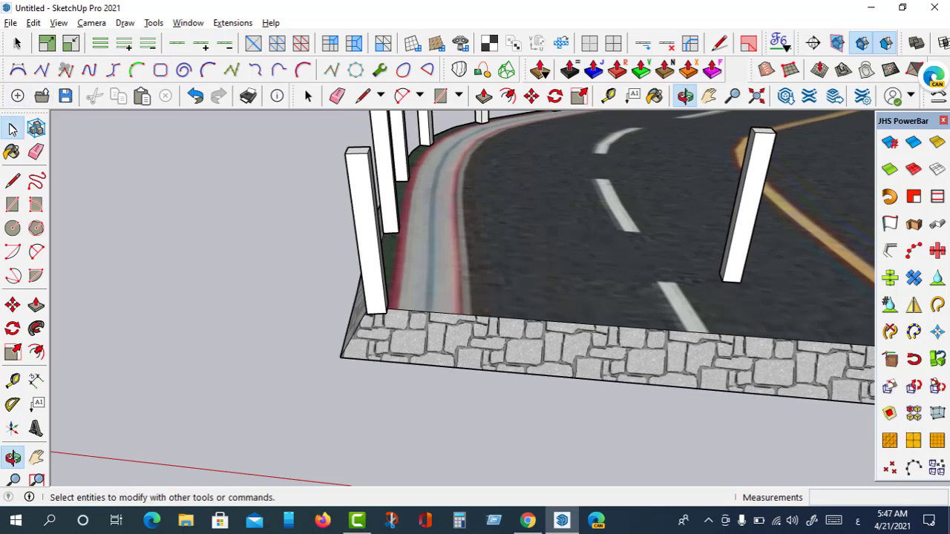
pyautogui.click(13, 128)
# Draw a narrow rectangle, about 0.57 m by 0.07 m, on the post's side face.
pyautogui.click(12, 205)
pyautogui.scroll(2, 318, 301)
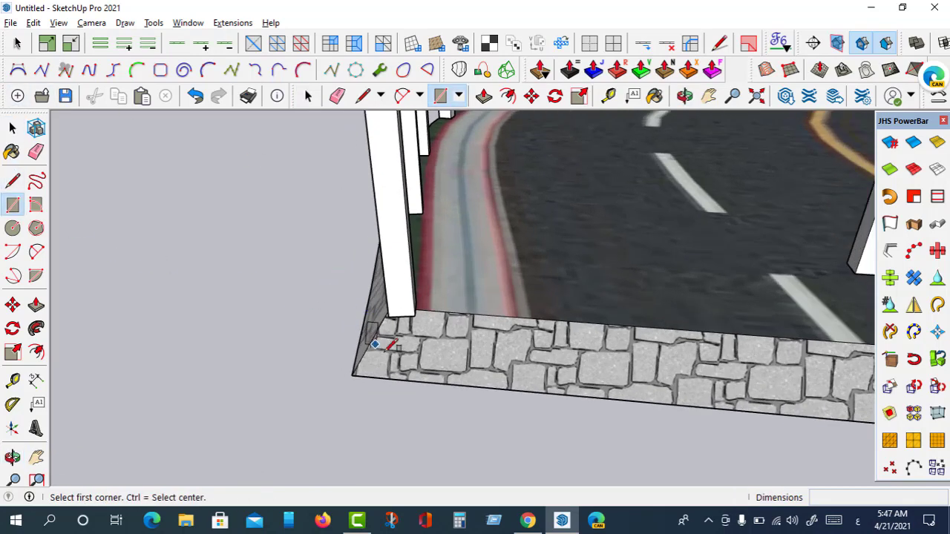
pyautogui.scroll(-1, 381, 339)
pyautogui.scroll(1, 372, 221)
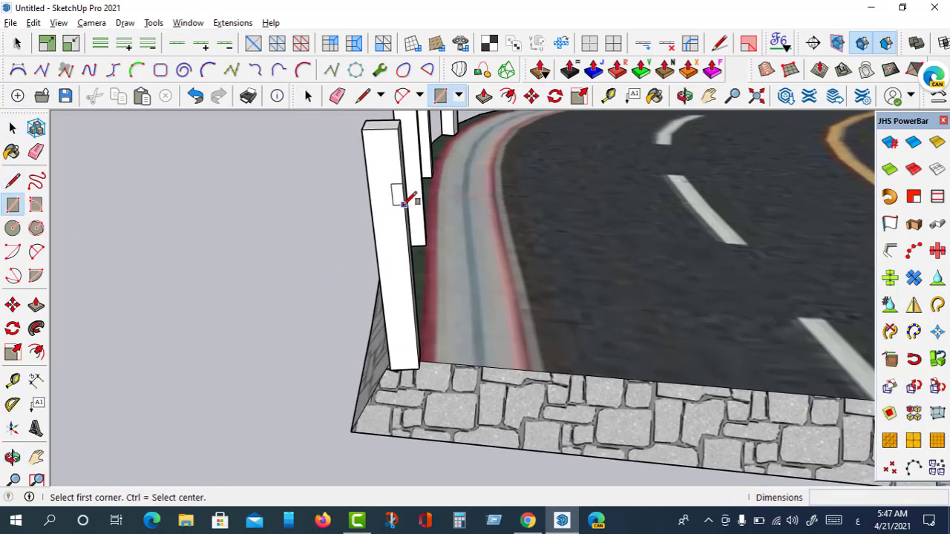
pyautogui.click(404, 204)
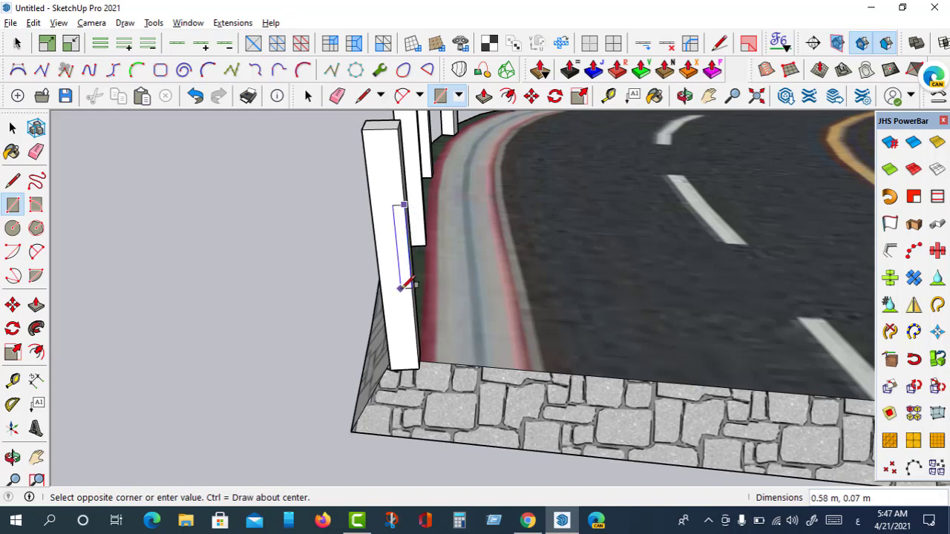
pyautogui.scroll(1, 402, 288)
pyautogui.scroll(1, 402, 288)
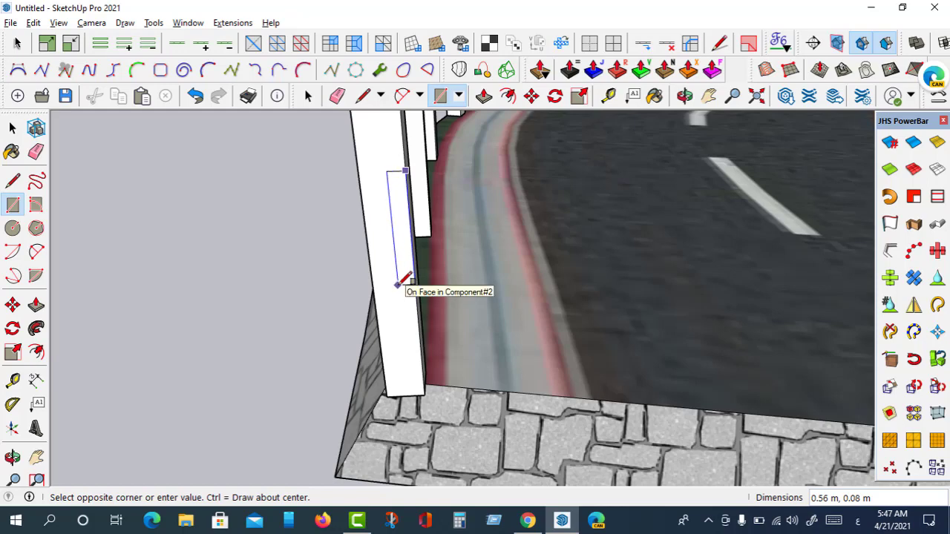
pyautogui.click(400, 287)
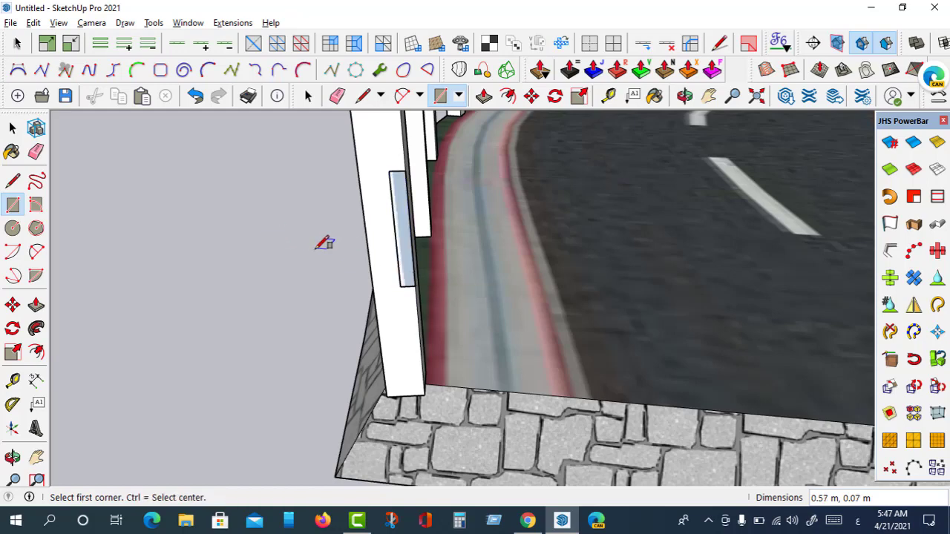
pyautogui.click(12, 127)
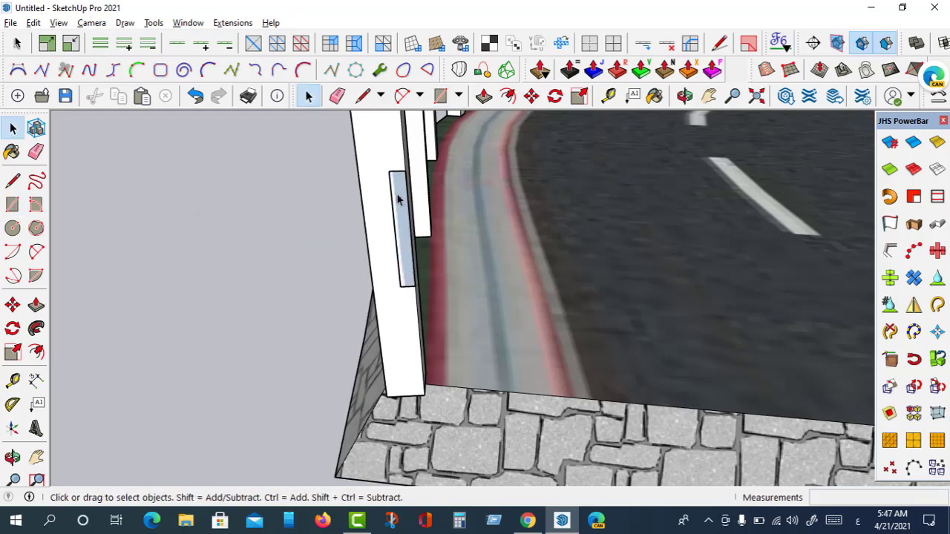
# Shift the thin rectangle about 0.08 m off the post.
pyautogui.click(404, 283)
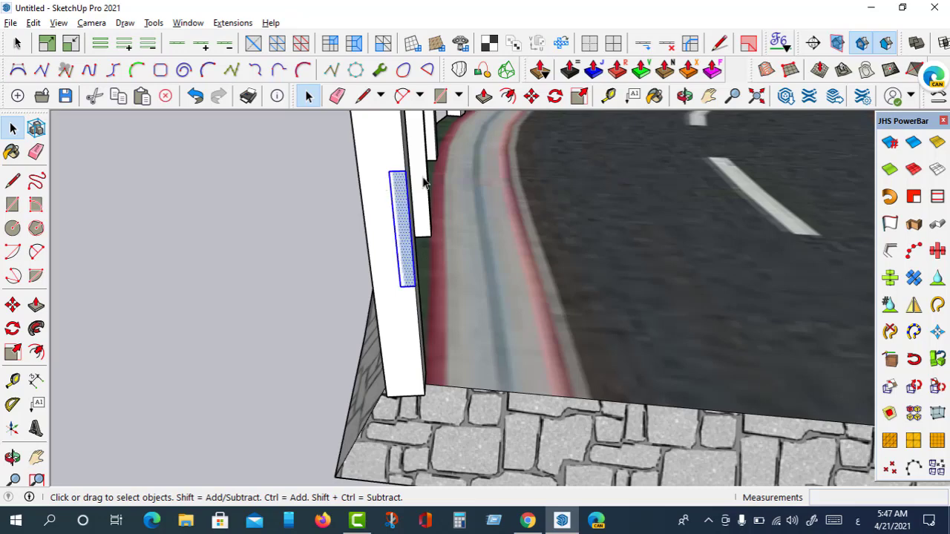
pyautogui.click(531, 95)
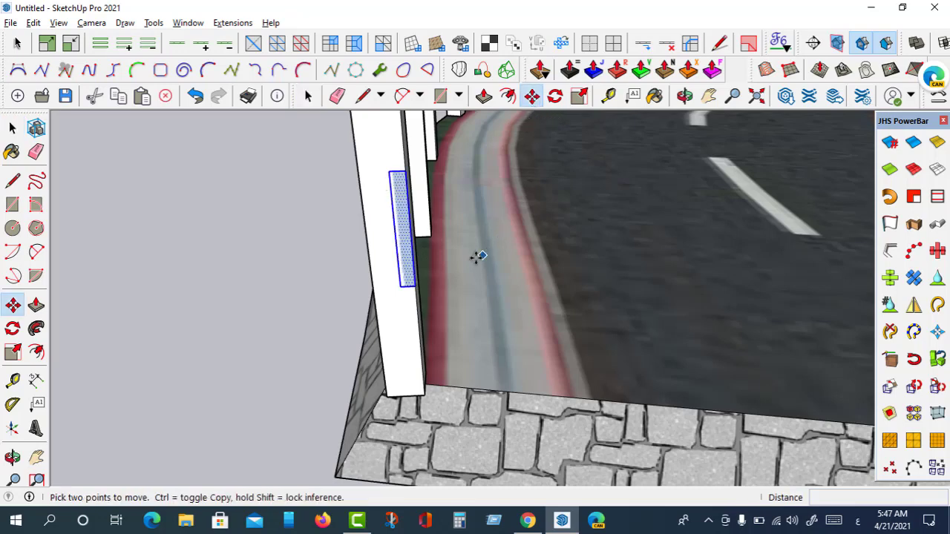
pyautogui.click(404, 288)
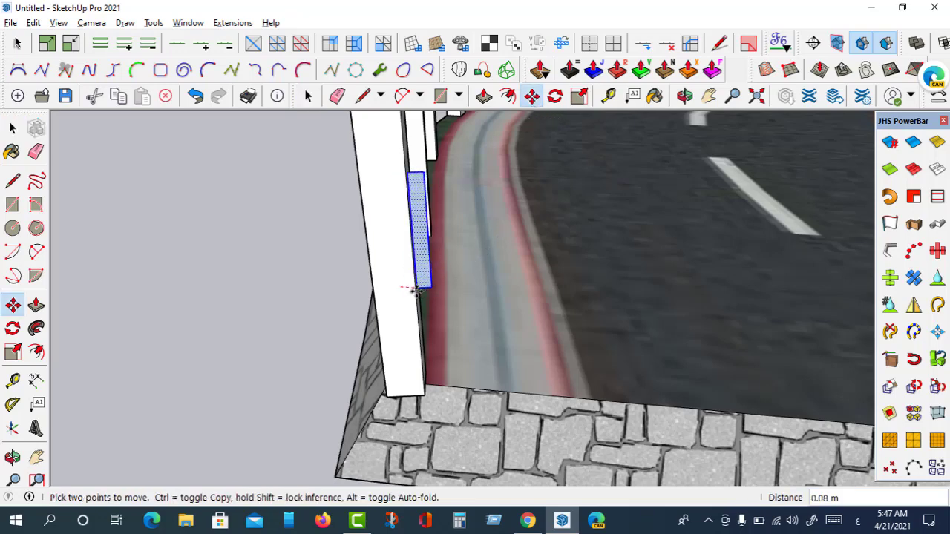
pyautogui.scroll(2, 414, 291)
pyautogui.scroll(1, 416, 288)
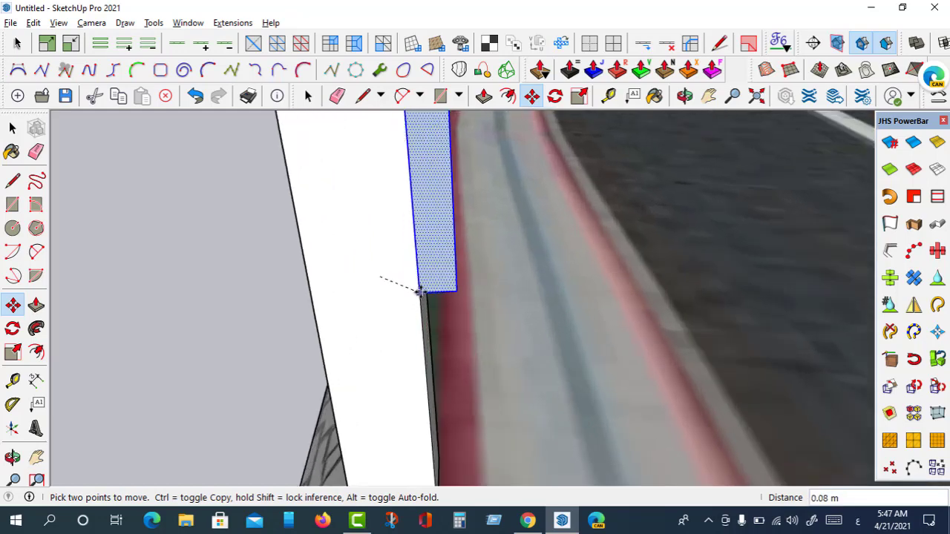
pyautogui.click(410, 279)
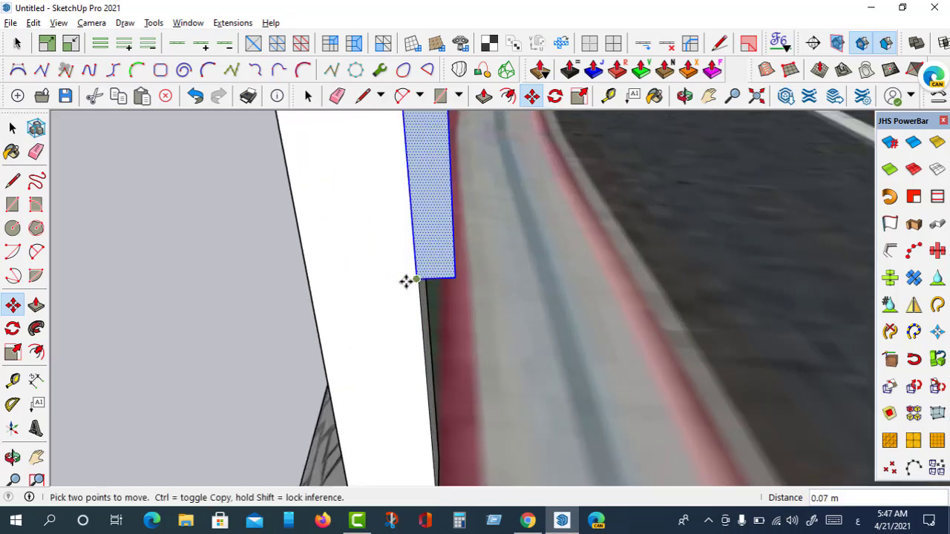
pyautogui.scroll(-2, 409, 271)
pyautogui.scroll(-1, 410, 270)
pyautogui.scroll(-1, 439, 279)
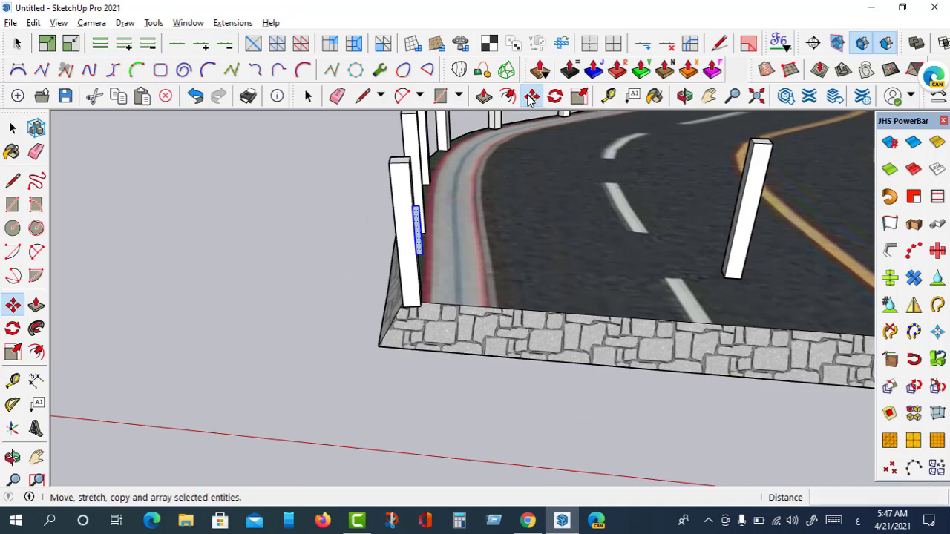
pyautogui.scroll(1, 437, 264)
pyautogui.scroll(1, 431, 262)
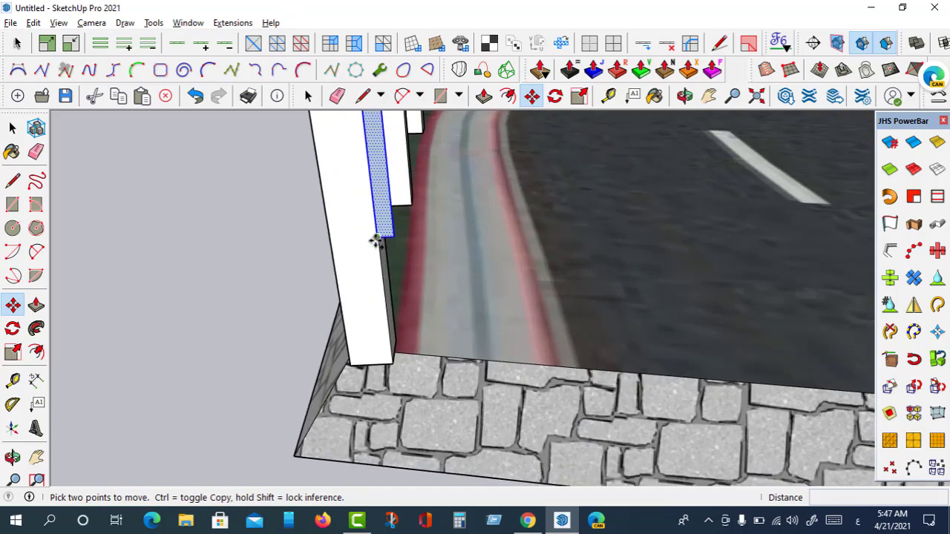
# Copy the rectangle onto the side face of another white post along the road edge.
pyautogui.click(391, 238)
pyautogui.scroll(-3, 569, 227)
pyautogui.scroll(-3, 463, 206)
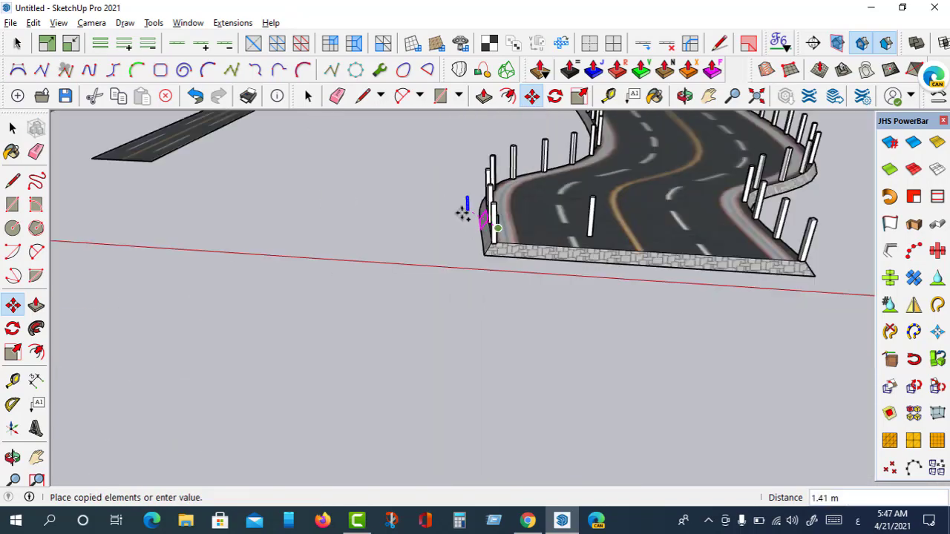
pyautogui.scroll(-2, 646, 236)
pyautogui.scroll(2, 631, 230)
pyautogui.scroll(1, 623, 215)
pyautogui.scroll(1, 653, 208)
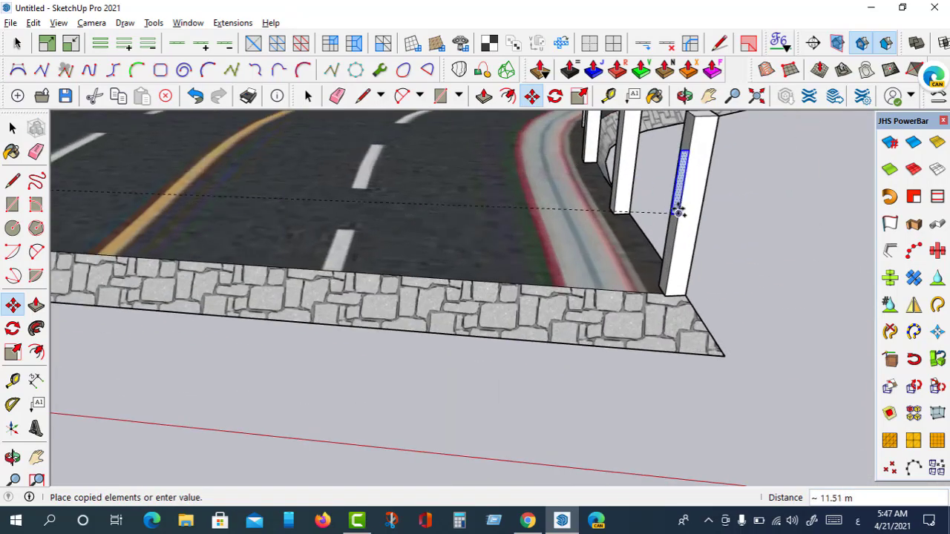
pyautogui.click(680, 206)
pyautogui.scroll(-1, 613, 208)
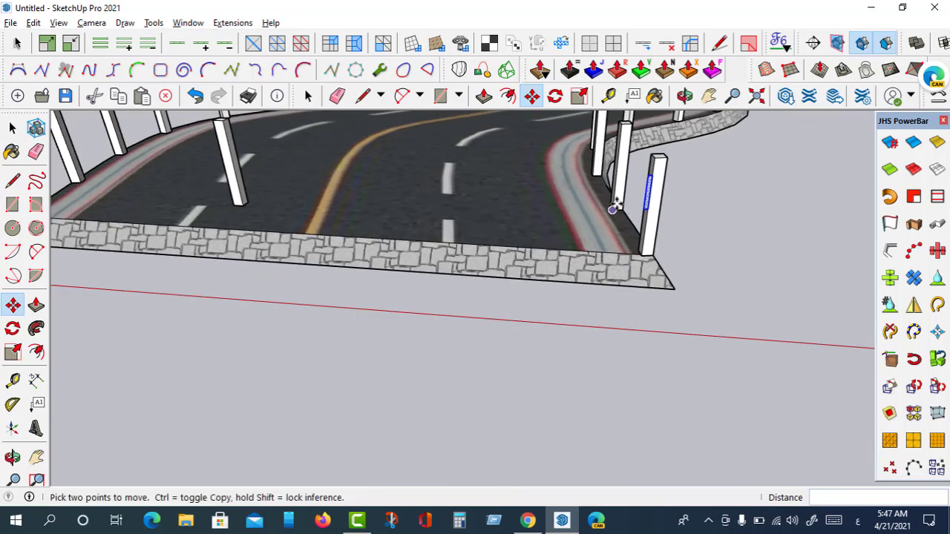
pyautogui.scroll(-2, 649, 253)
pyautogui.scroll(1, 325, 266)
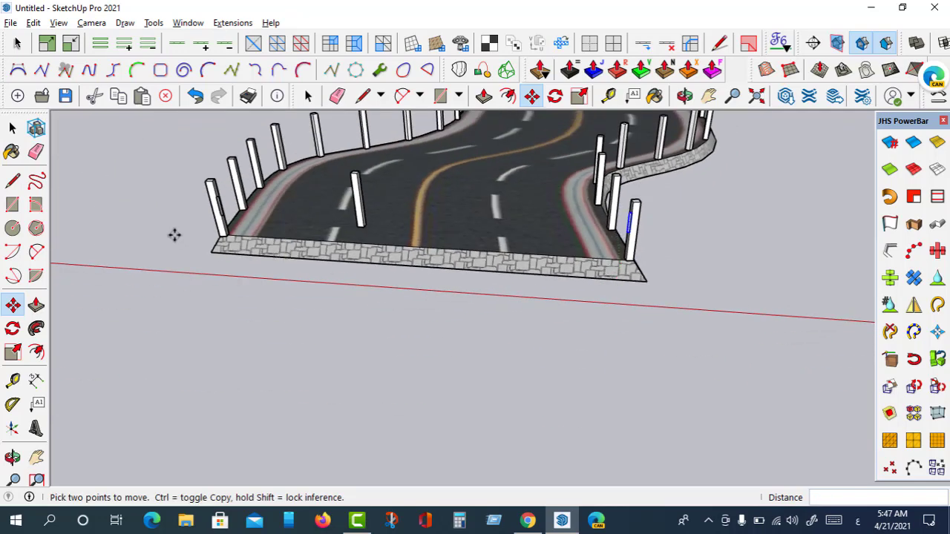
pyautogui.scroll(-1, 293, 272)
pyautogui.scroll(1, 267, 237)
pyautogui.scroll(1, 292, 186)
pyautogui.scroll(1, 295, 185)
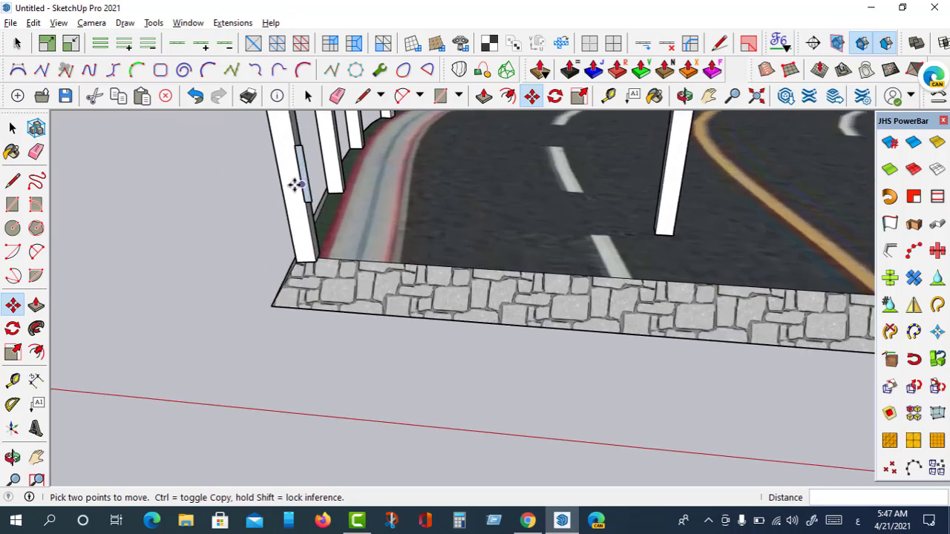
pyautogui.click(23, 128)
pyautogui.scroll(1, 296, 186)
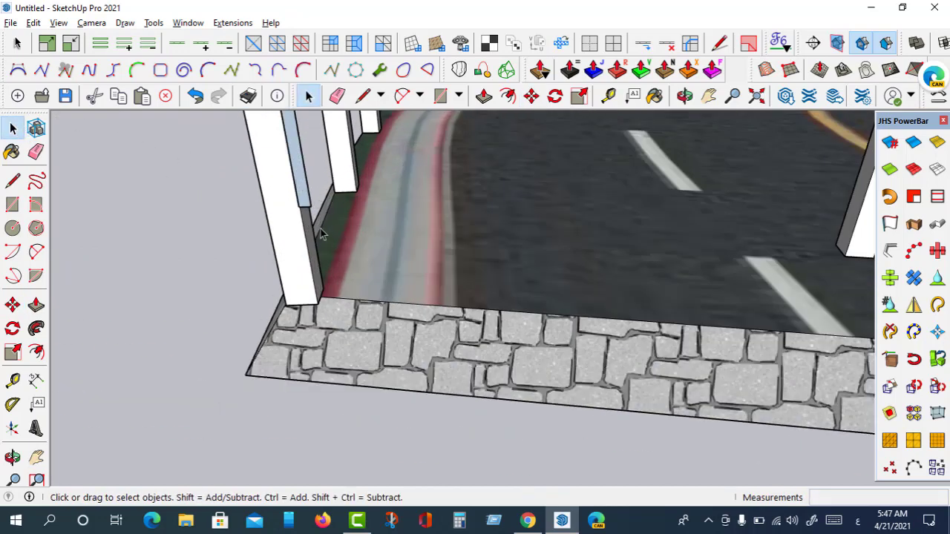
pyautogui.scroll(-1, 342, 236)
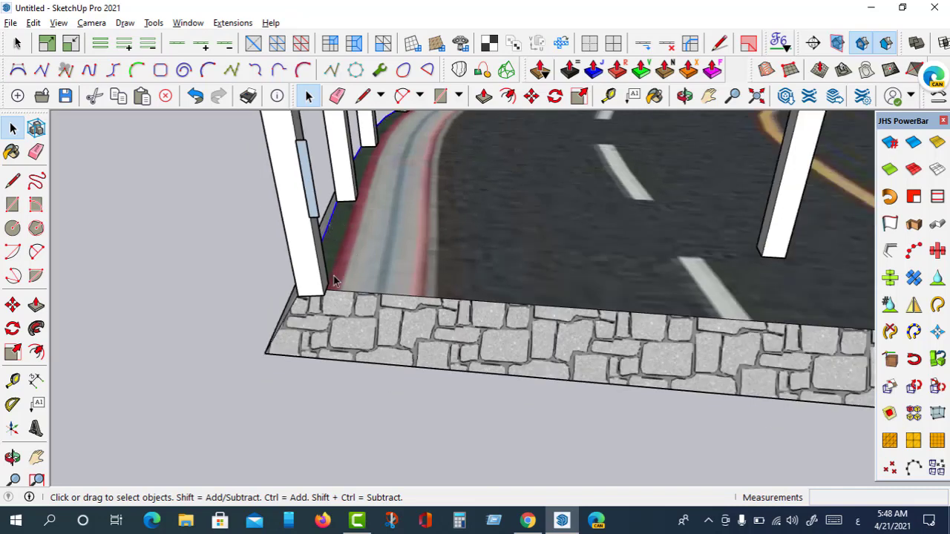
pyautogui.scroll(-2, 407, 212)
pyautogui.scroll(-1, 407, 245)
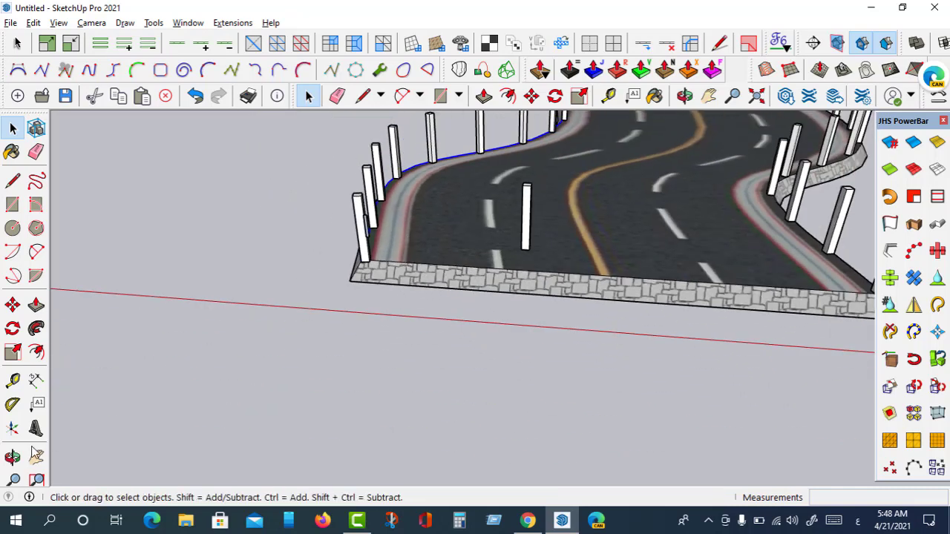
pyautogui.click(13, 457)
pyautogui.moveTo(322, 227)
pyautogui.mouseDown()
pyautogui.moveTo(413, 289)
pyautogui.moveTo(378, 237)
pyautogui.mouseUp()
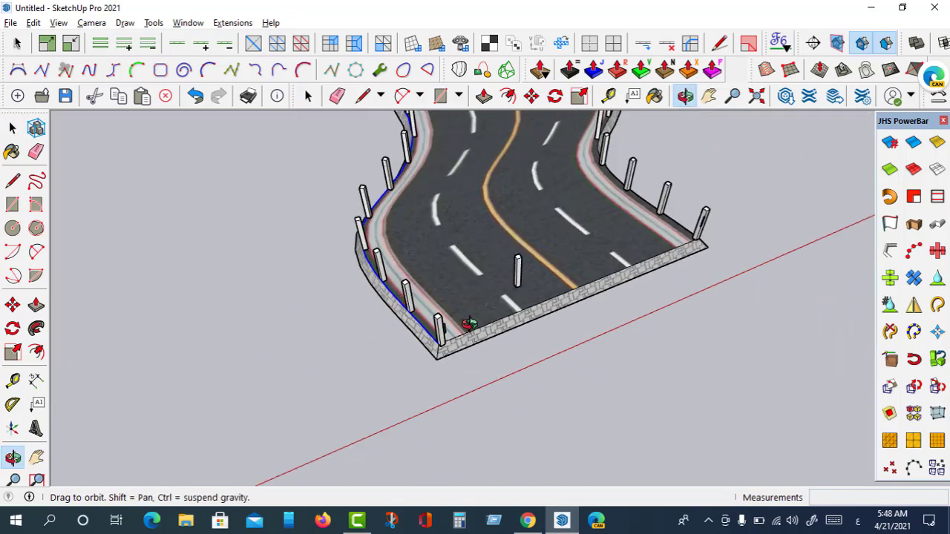
pyautogui.scroll(1, 413, 335)
pyautogui.scroll(2, 442, 273)
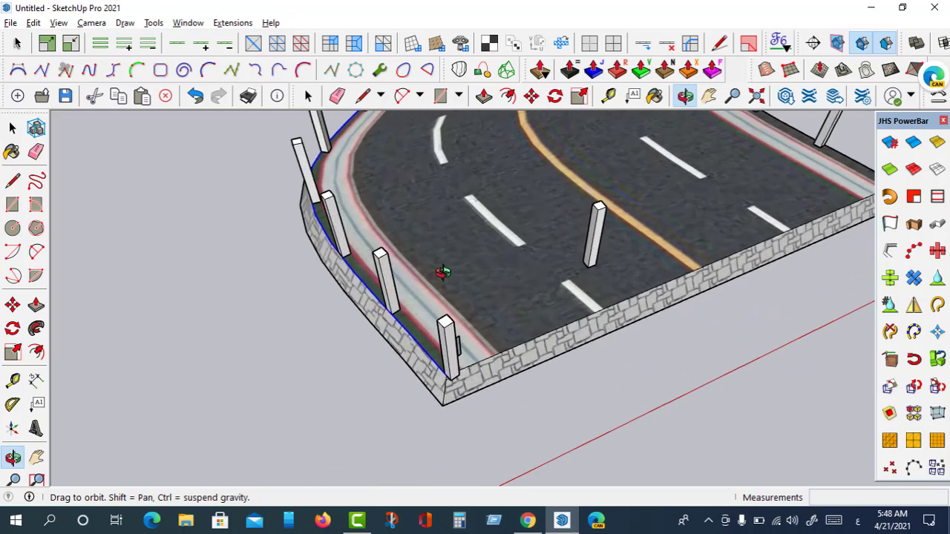
pyautogui.scroll(-2, 445, 346)
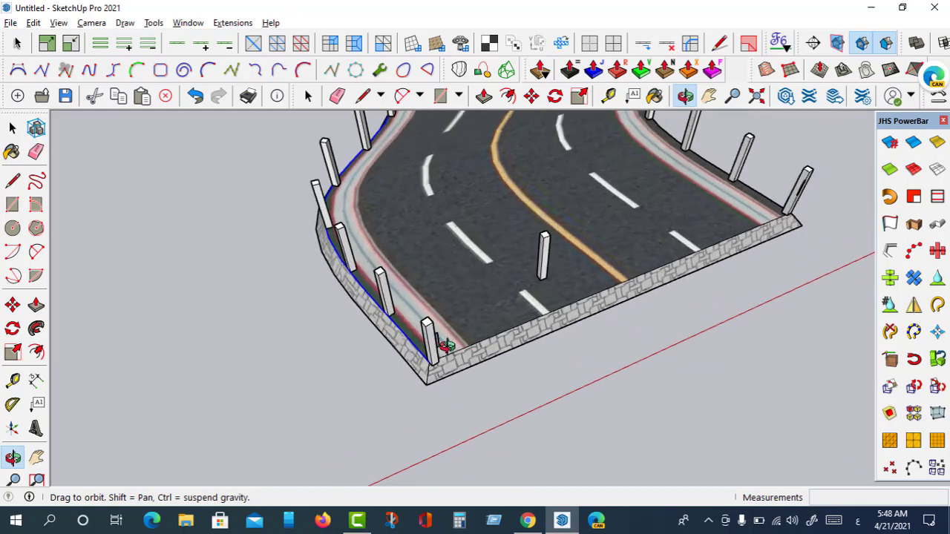
pyautogui.moveTo(431, 399); pyautogui.dragTo(376, 281)
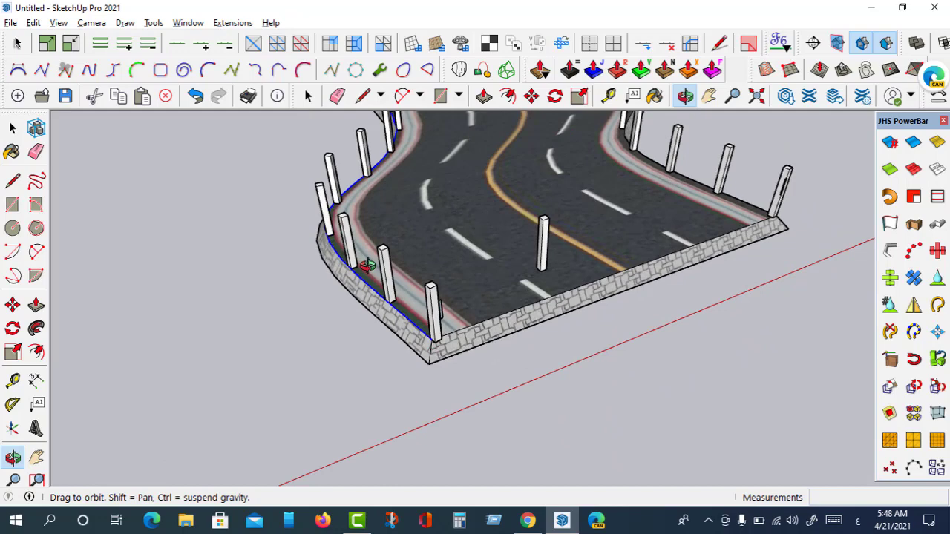
pyautogui.moveTo(364, 259); pyautogui.dragTo(421, 247)
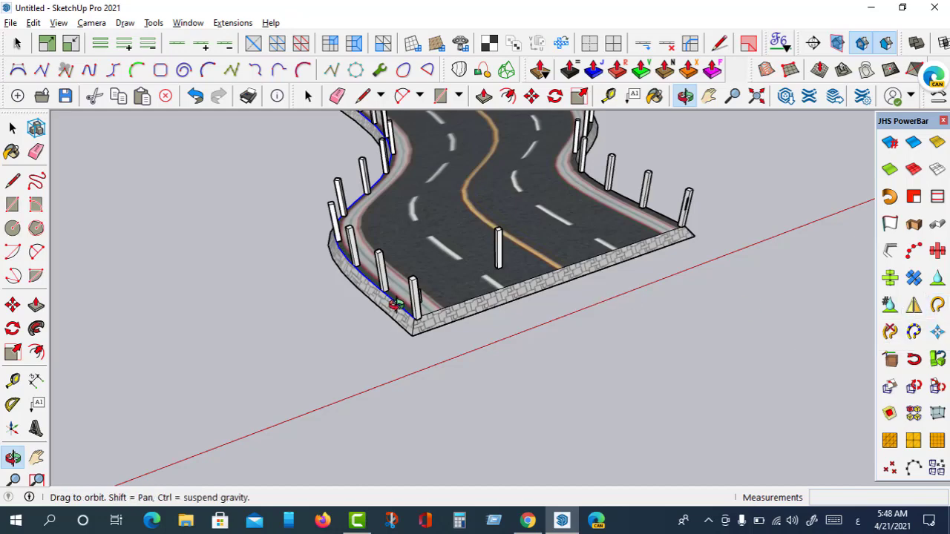
pyautogui.moveTo(598, 261)
pyautogui.mouseDown()
pyautogui.moveTo(579, 299)
pyautogui.moveTo(482, 328)
pyautogui.mouseUp()
pyautogui.moveTo(549, 332)
pyautogui.mouseDown()
pyautogui.moveTo(469, 334)
pyautogui.moveTo(534, 267)
pyautogui.mouseUp()
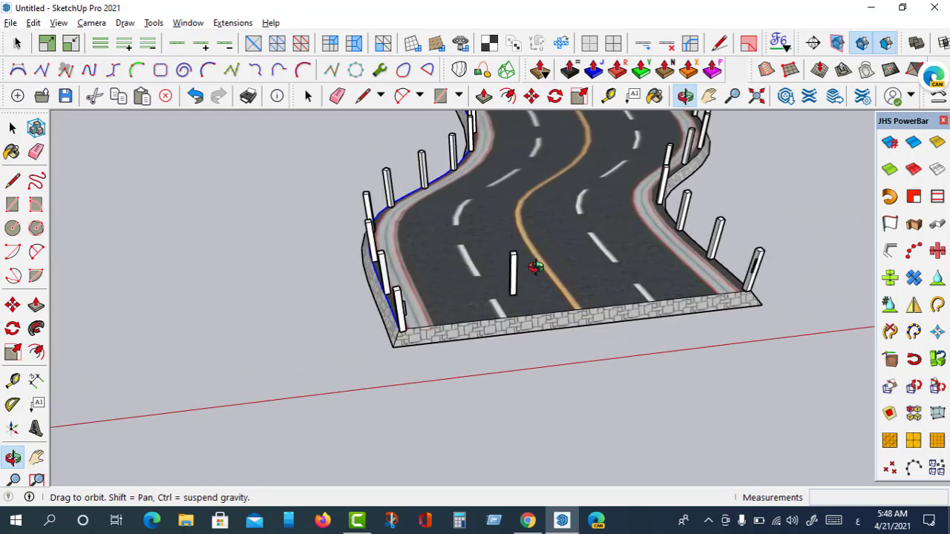
pyautogui.moveTo(720, 262); pyautogui.dragTo(767, 259)
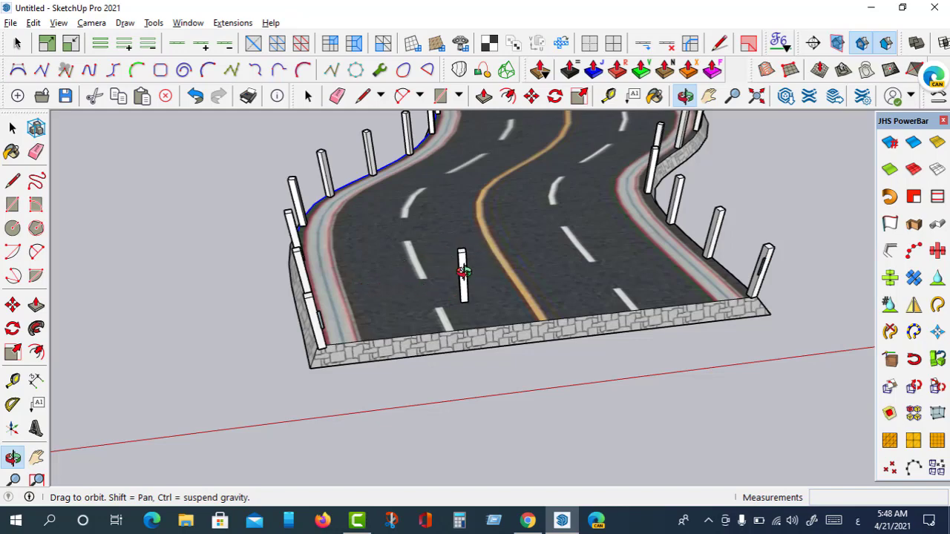
pyautogui.scroll(-3, 445, 297)
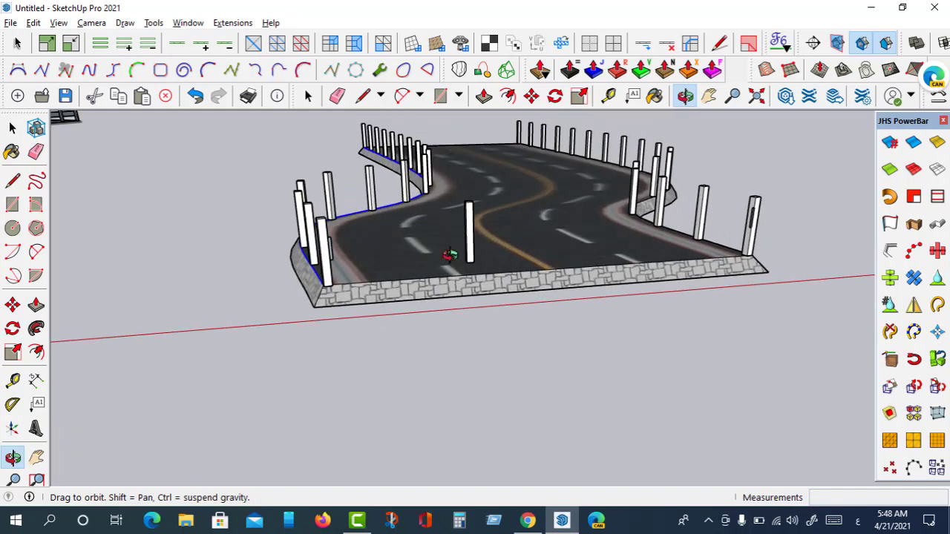
pyautogui.scroll(3, 453, 289)
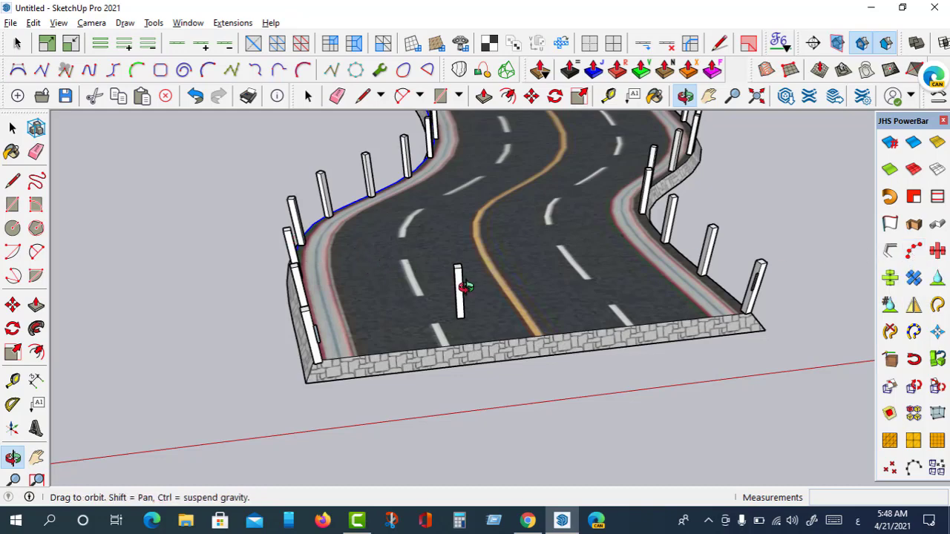
pyautogui.scroll(-2, 429, 307)
pyautogui.scroll(-2, 438, 303)
pyautogui.scroll(-2, 419, 236)
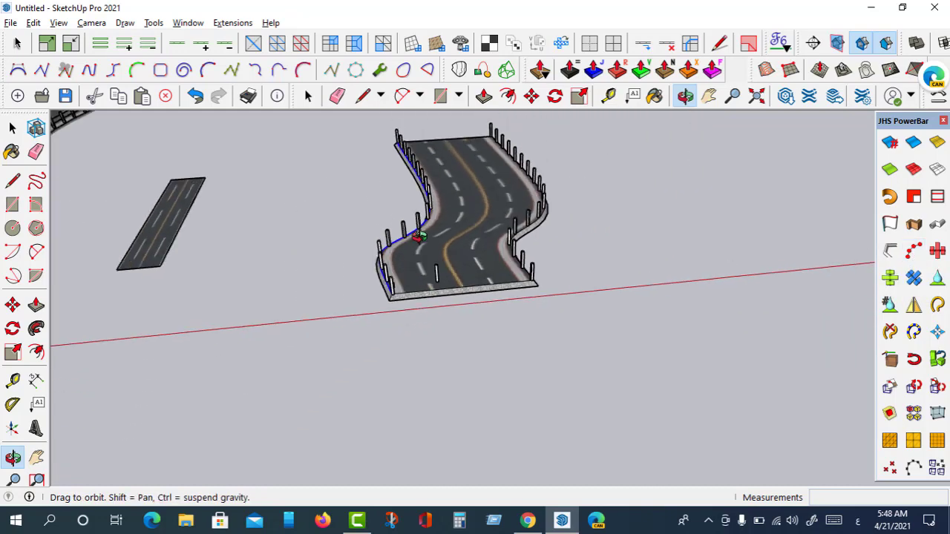
pyautogui.moveTo(516, 217)
pyautogui.mouseDown()
pyautogui.moveTo(471, 275)
pyautogui.moveTo(471, 448)
pyautogui.moveTo(428, 287)
pyautogui.moveTo(373, 242)
pyautogui.mouseUp()
pyautogui.scroll(2, 374, 241)
pyautogui.scroll(2, 448, 329)
pyautogui.scroll(2, 414, 296)
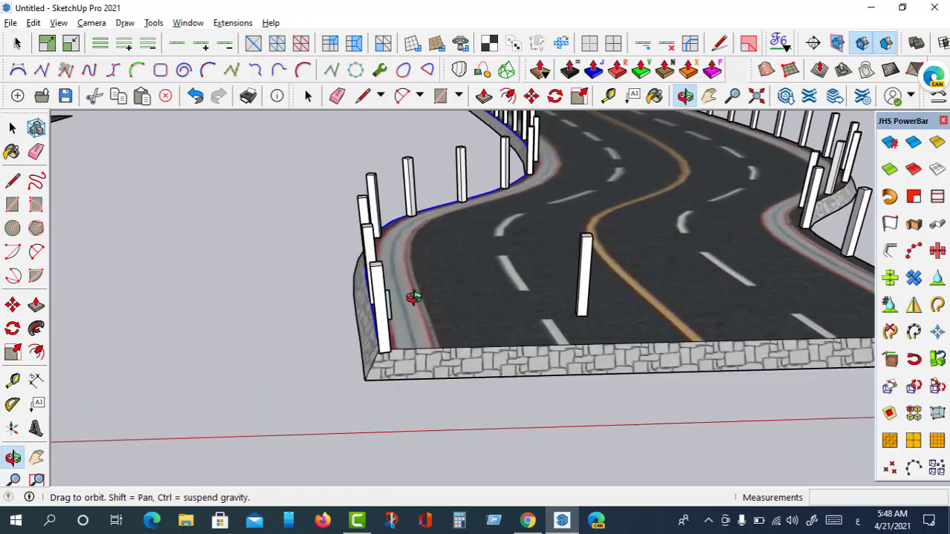
pyautogui.scroll(2, 396, 317)
pyautogui.scroll(-1, 366, 280)
pyautogui.scroll(1, 375, 266)
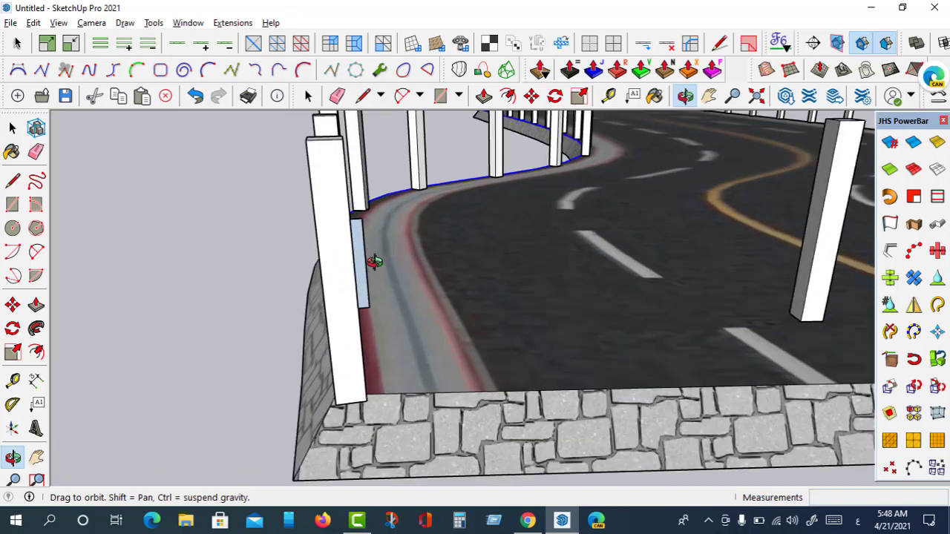
pyautogui.scroll(2, 350, 220)
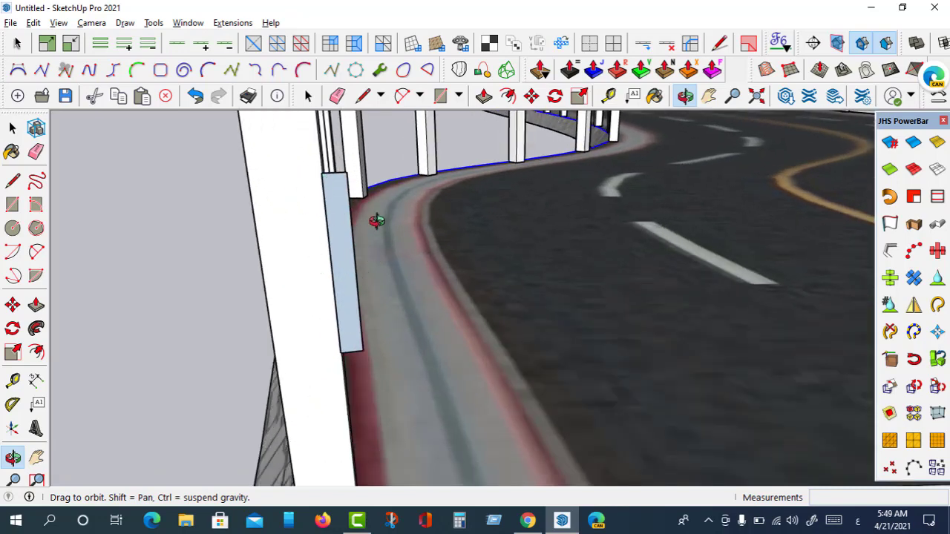
pyautogui.scroll(-1, 349, 227)
pyautogui.scroll(-1, 349, 228)
pyautogui.press('space')
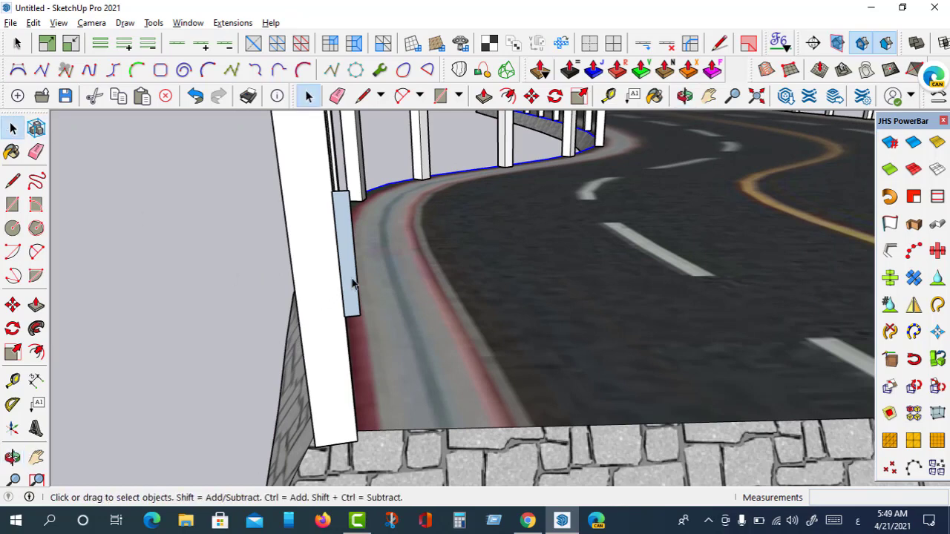
# Reverse the thin rectangle face on the first post.
pyautogui.click(353, 285)
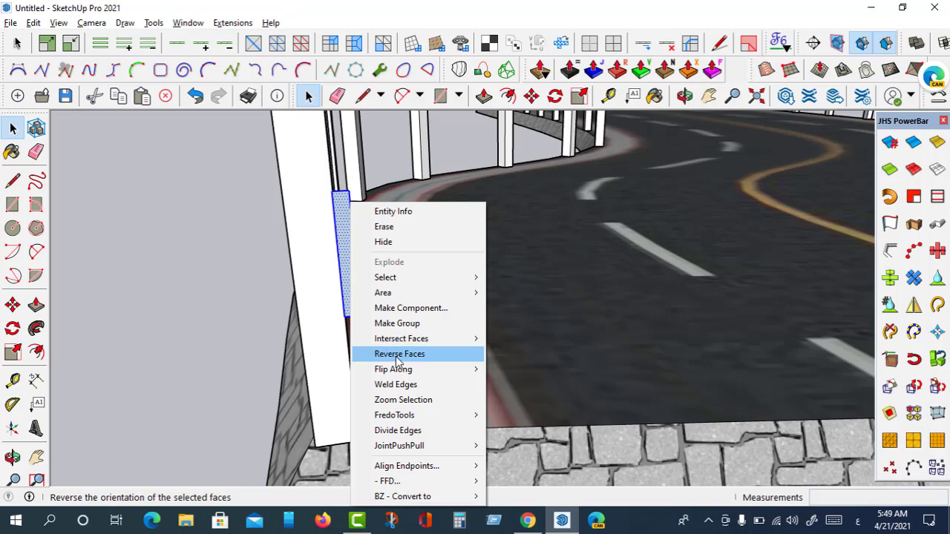
pyautogui.click(399, 362)
pyautogui.scroll(-2, 290, 265)
pyautogui.scroll(-2, 292, 265)
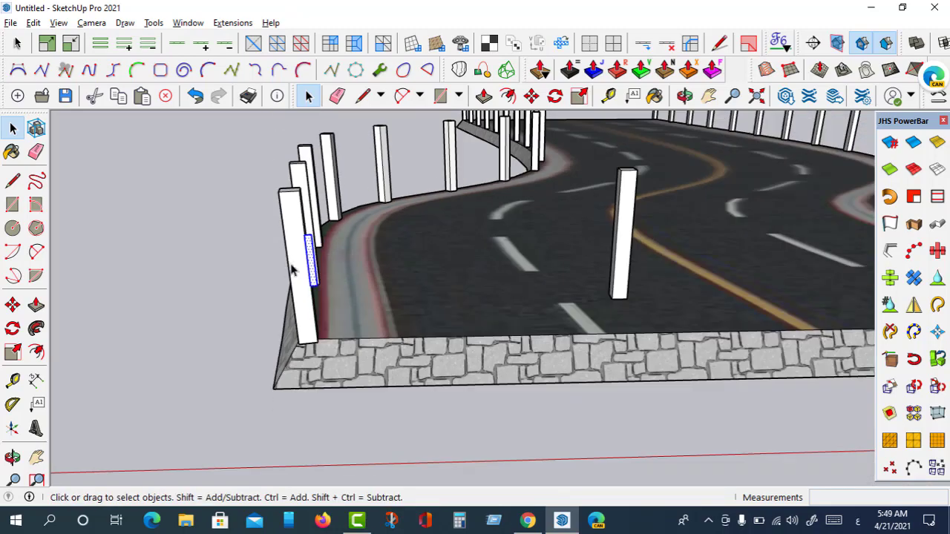
pyautogui.scroll(-2, 282, 260)
pyautogui.scroll(-1, 276, 252)
pyautogui.scroll(2, 679, 277)
pyautogui.scroll(2, 617, 242)
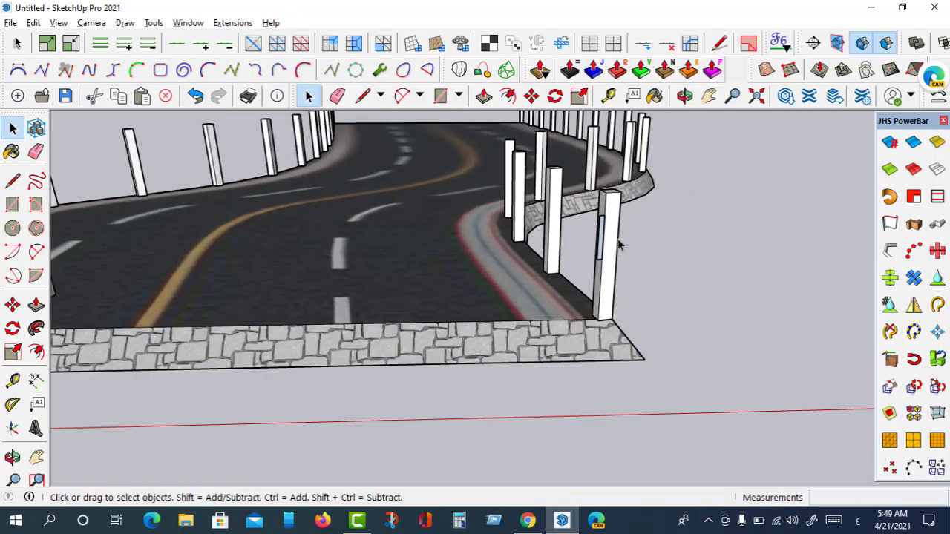
pyautogui.scroll(2, 602, 244)
pyautogui.scroll(2, 603, 244)
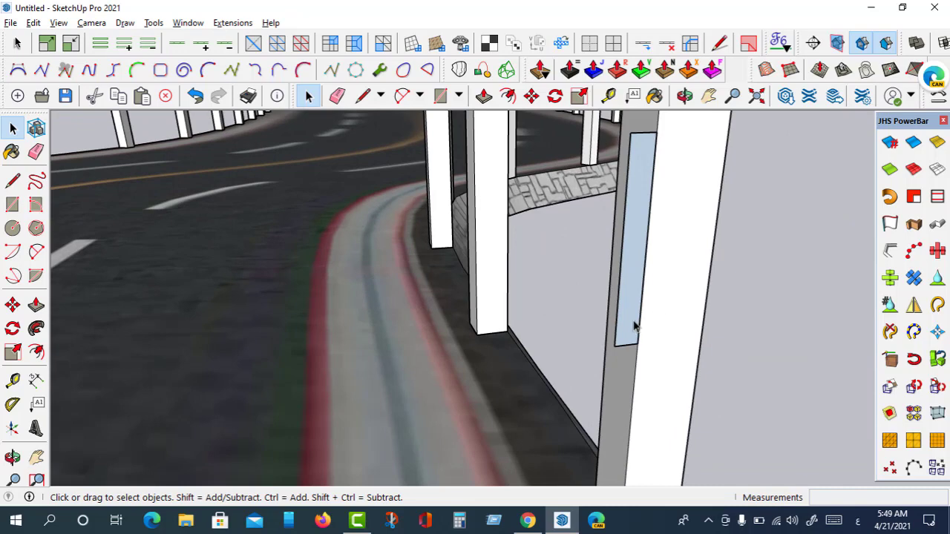
# Reverse the second post's rail profile face with Reverse Faces, then select the curved curb's bottom edge.
pyautogui.click(628, 329)
pyautogui.rightClick(628, 329)
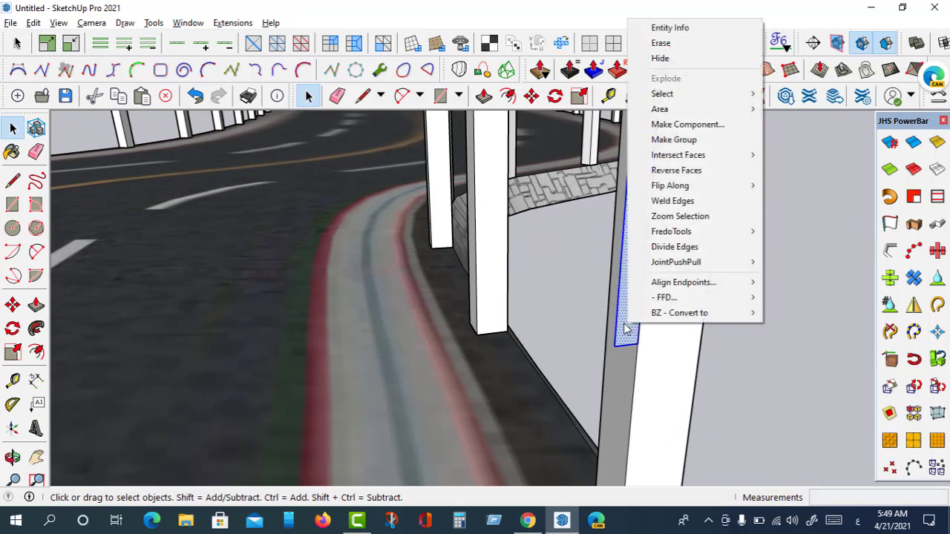
pyautogui.click(676, 171)
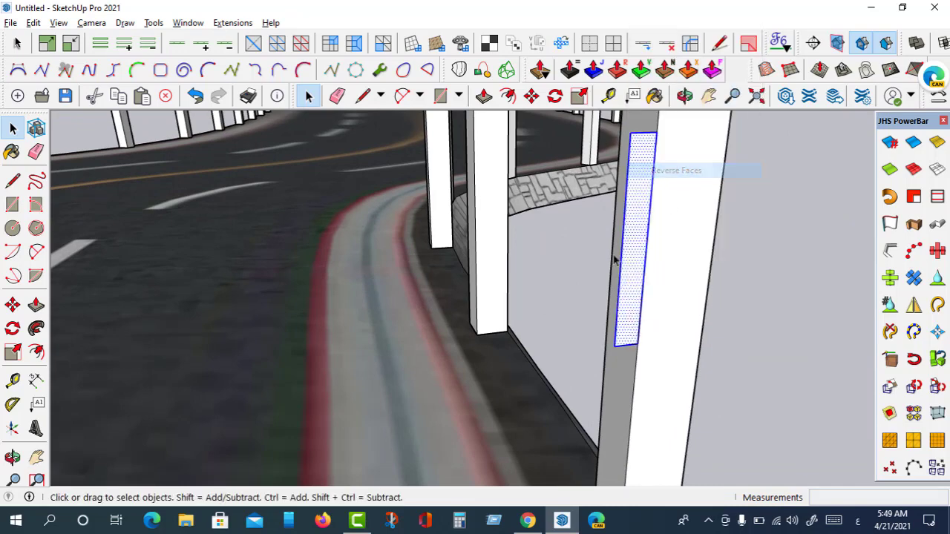
pyautogui.scroll(-3, 646, 223)
pyautogui.scroll(-3, 675, 253)
pyautogui.scroll(3, 622, 271)
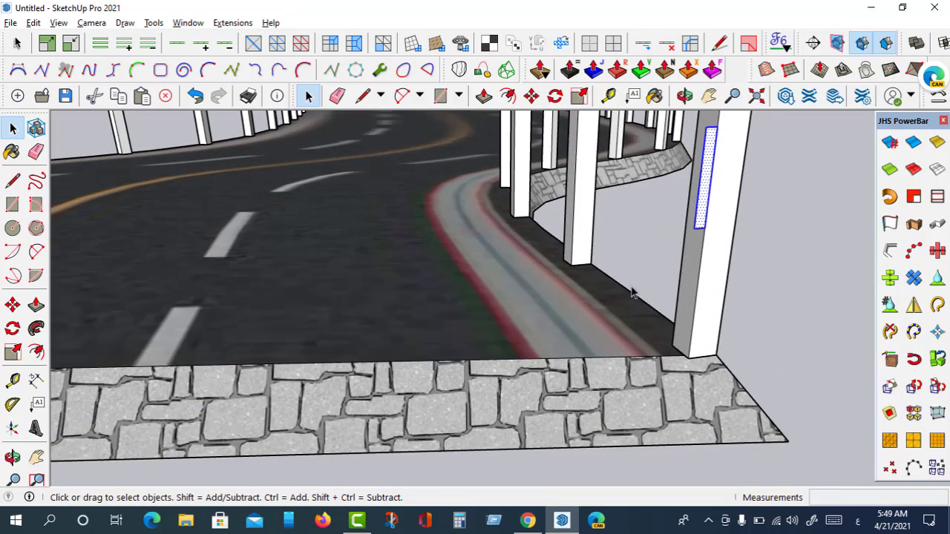
pyautogui.click(651, 306)
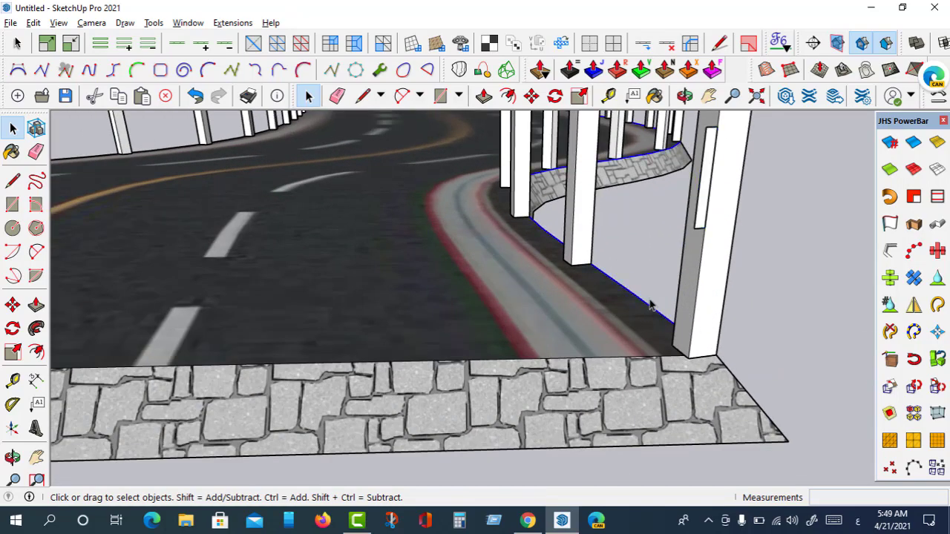
# Apply Follow Me to sweep the rail profile along the curved edge.
pyautogui.click(154, 22)
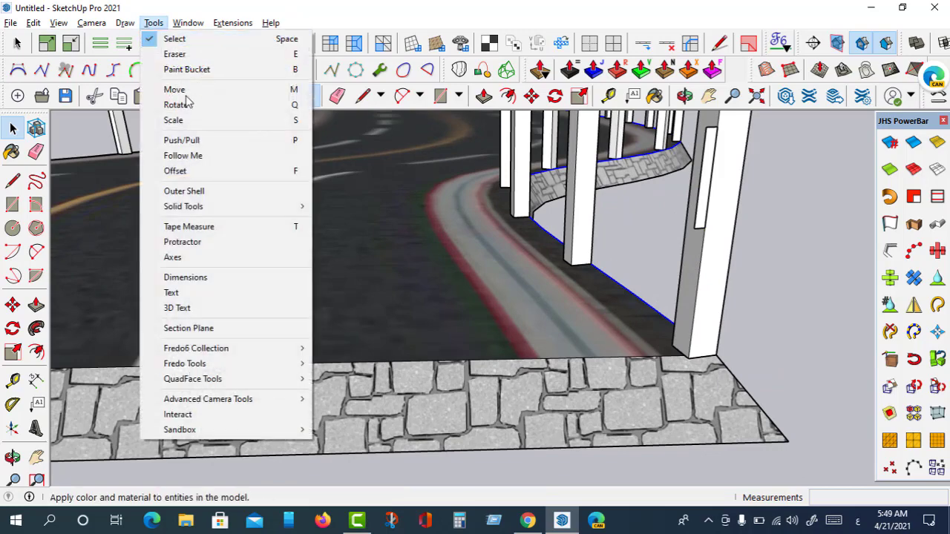
pyautogui.click(202, 156)
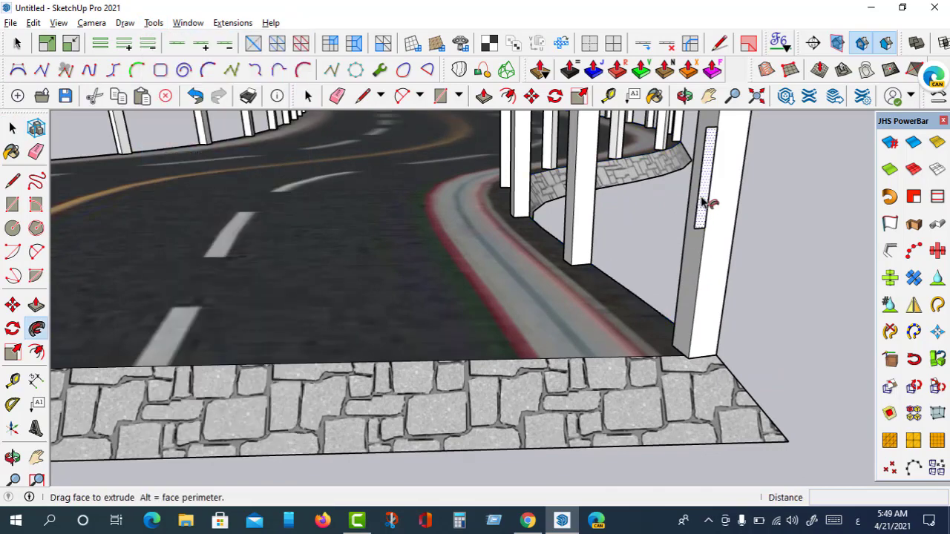
pyautogui.click(705, 205)
pyautogui.scroll(-5, 584, 220)
pyautogui.scroll(-2, 690, 205)
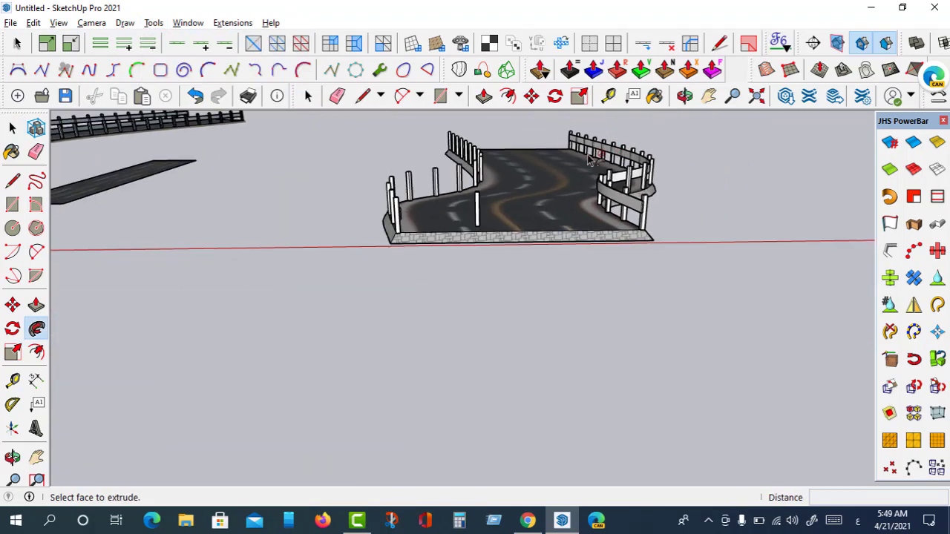
pyautogui.scroll(3, 477, 224)
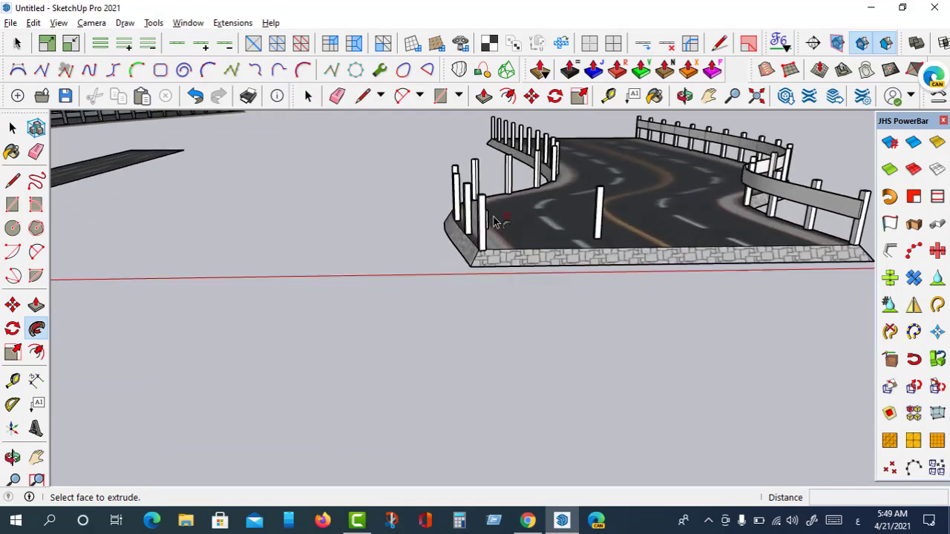
pyautogui.scroll(3, 447, 242)
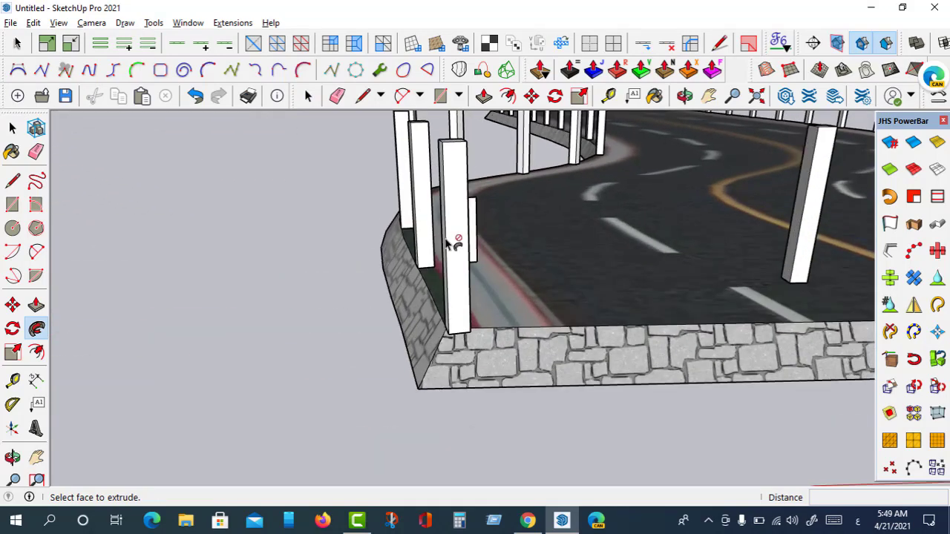
# Select the curved curb edge as the sweep path.
pyautogui.click(12, 127)
pyautogui.scroll(2, 437, 301)
pyautogui.scroll(2, 436, 301)
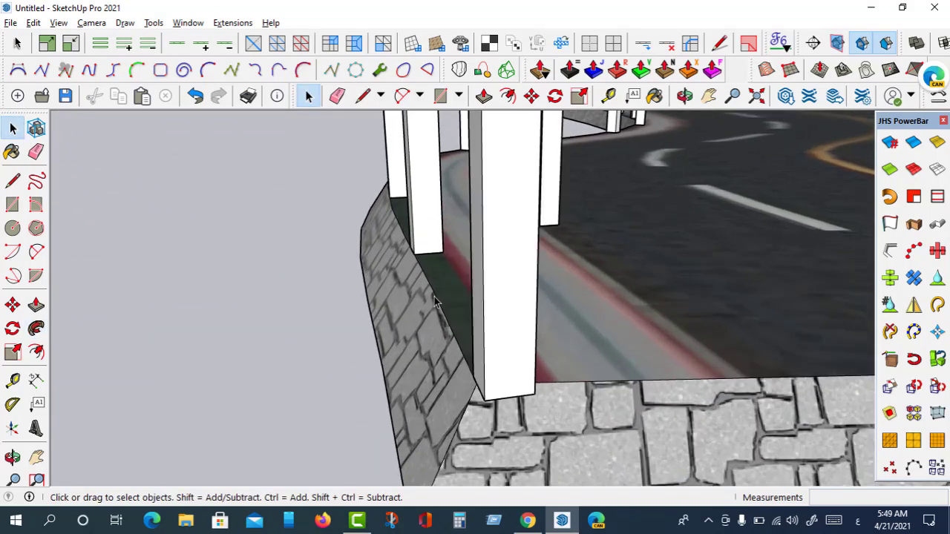
pyautogui.click(436, 300)
pyautogui.scroll(-3, 415, 281)
pyautogui.scroll(-2, 416, 280)
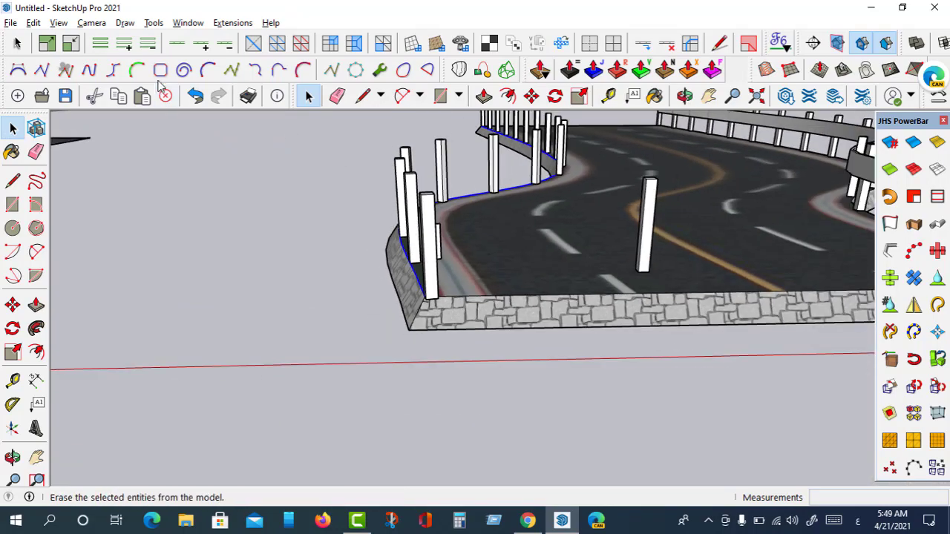
# Run Follow Me again and orbit to view the new curved guardrail band.
pyautogui.click(153, 22)
pyautogui.click(223, 155)
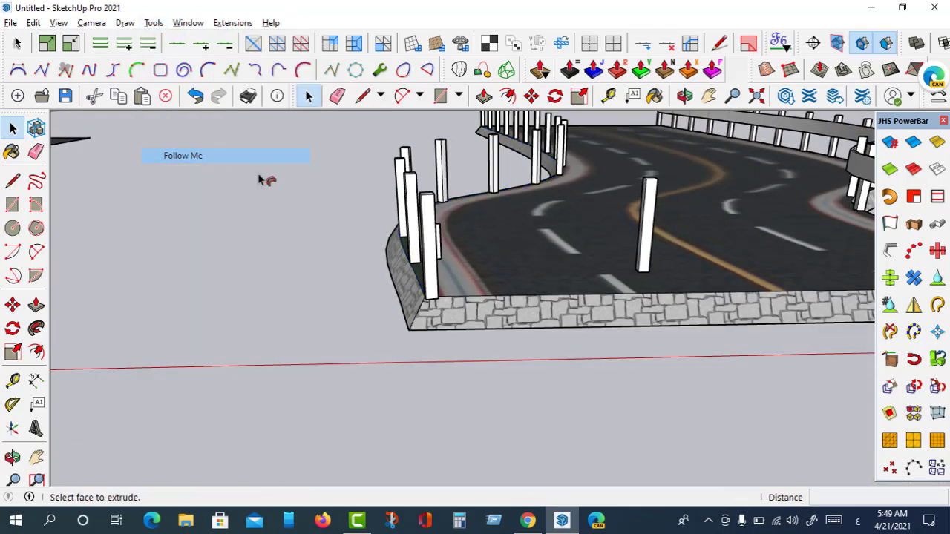
pyautogui.scroll(2, 446, 232)
pyautogui.scroll(2, 409, 267)
pyautogui.scroll(-2, 399, 249)
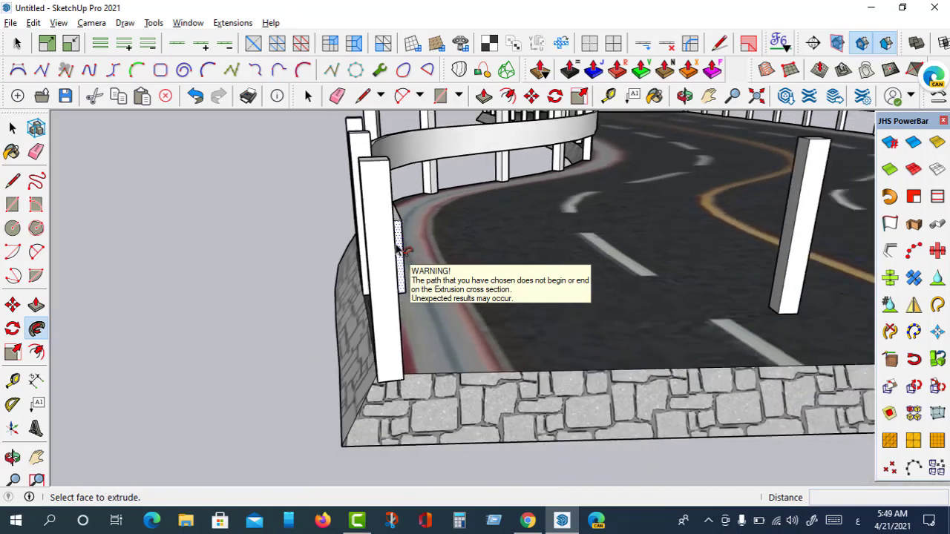
pyautogui.scroll(-3, 399, 249)
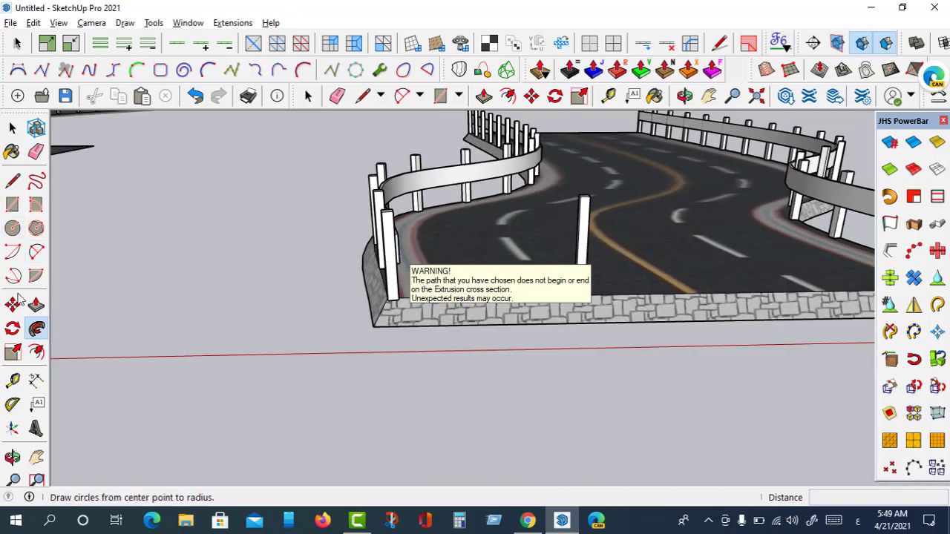
pyautogui.click(13, 458)
pyautogui.moveTo(329, 275)
pyautogui.mouseDown()
pyautogui.moveTo(181, 261)
pyautogui.moveTo(319, 240)
pyautogui.moveTo(284, 267)
pyautogui.moveTo(276, 260)
pyautogui.mouseUp()
# Orbit to a low side view of the barrier, then look down onto the curved road.
pyautogui.scroll(5, 550, 244)
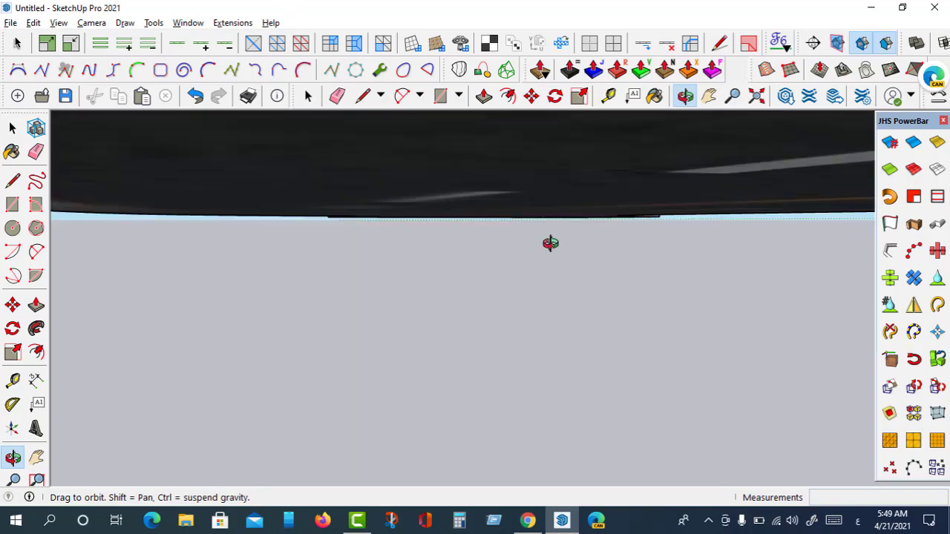
pyautogui.scroll(-3, 448, 307)
pyautogui.scroll(-2, 453, 275)
pyautogui.scroll(-3, 444, 343)
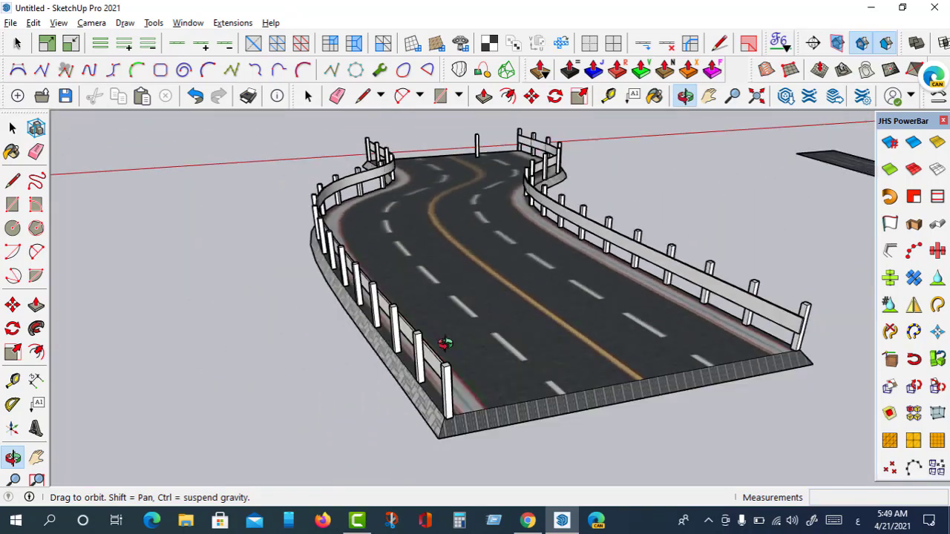
pyautogui.moveTo(444, 343)
pyautogui.mouseDown()
pyautogui.moveTo(339, 333)
pyautogui.moveTo(229, 289)
pyautogui.moveTo(505, 241)
pyautogui.moveTo(787, 275)
pyautogui.moveTo(354, 297)
pyautogui.mouseUp()
pyautogui.scroll(-2, 435, 263)
pyautogui.scroll(-2, 412, 305)
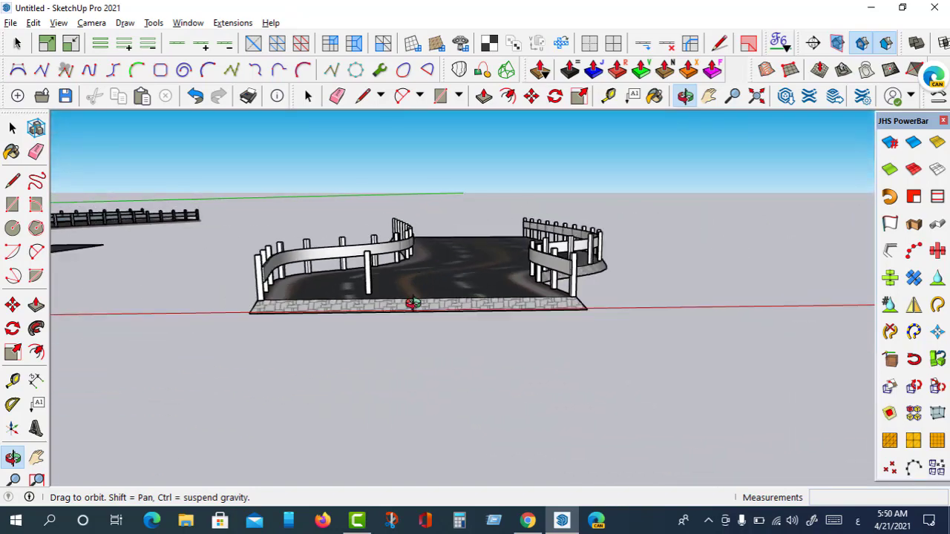
pyautogui.moveTo(413, 305)
pyautogui.mouseDown()
pyautogui.moveTo(418, 351)
pyautogui.moveTo(441, 367)
pyautogui.moveTo(520, 369)
pyautogui.moveTo(377, 366)
pyautogui.moveTo(409, 354)
pyautogui.moveTo(479, 356)
pyautogui.moveTo(628, 317)
pyautogui.moveTo(409, 369)
pyautogui.moveTo(356, 352)
pyautogui.moveTo(364, 342)
pyautogui.moveTo(415, 365)
pyautogui.moveTo(433, 388)
pyautogui.moveTo(517, 394)
pyautogui.moveTo(355, 303)
pyautogui.mouseUp()
# Orbit and zoom to view the S-shaped road and both guardrails from a steeper angle.
pyautogui.scroll(-2, 363, 343)
pyautogui.scroll(2, 423, 375)
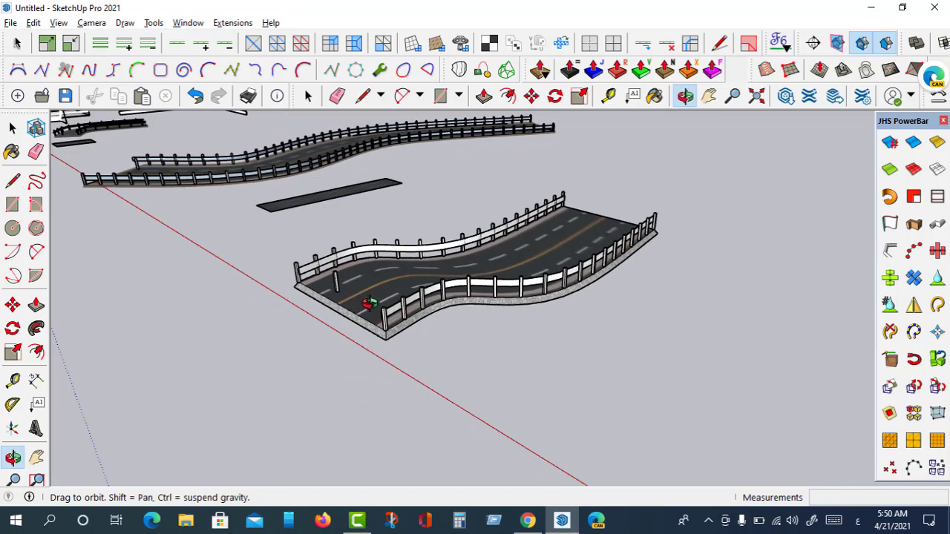
pyautogui.moveTo(435, 283)
pyautogui.mouseDown()
pyautogui.moveTo(514, 302)
pyautogui.moveTo(570, 286)
pyautogui.moveTo(235, 272)
pyautogui.moveTo(439, 275)
pyautogui.moveTo(463, 294)
pyautogui.moveTo(443, 294)
pyautogui.mouseUp()
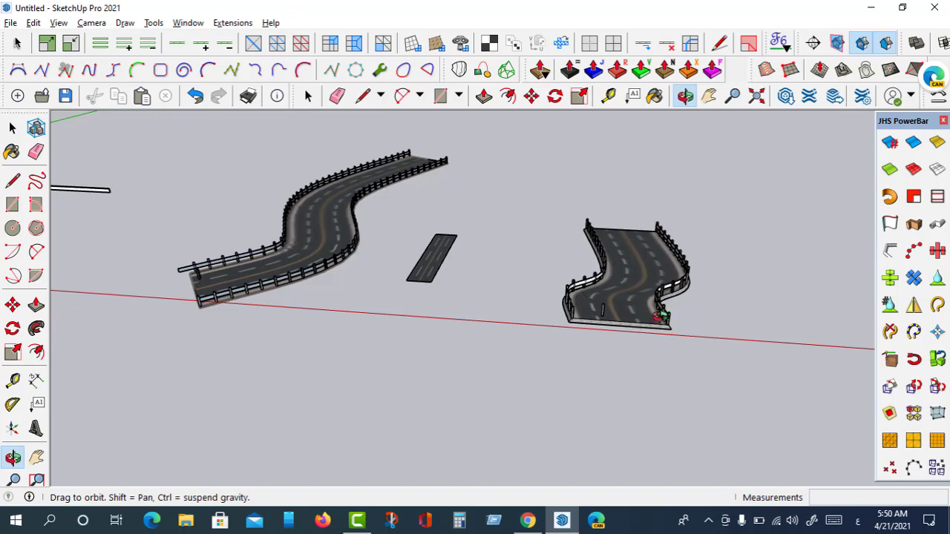
pyautogui.moveTo(660, 318); pyautogui.dragTo(572, 334)
pyautogui.scroll(3, 587, 342)
pyautogui.scroll(1, 586, 354)
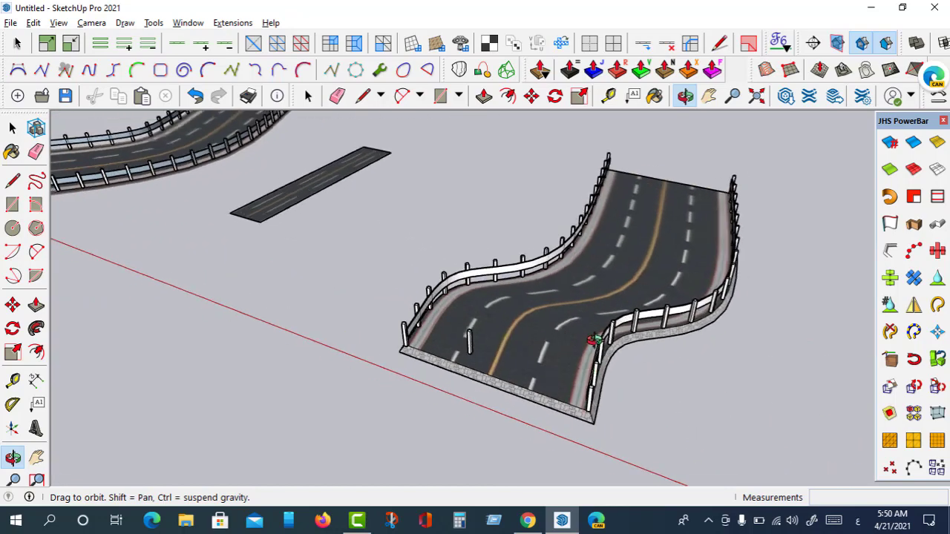
pyautogui.scroll(-2, 603, 358)
pyautogui.scroll(1, 579, 371)
pyautogui.scroll(1, 552, 317)
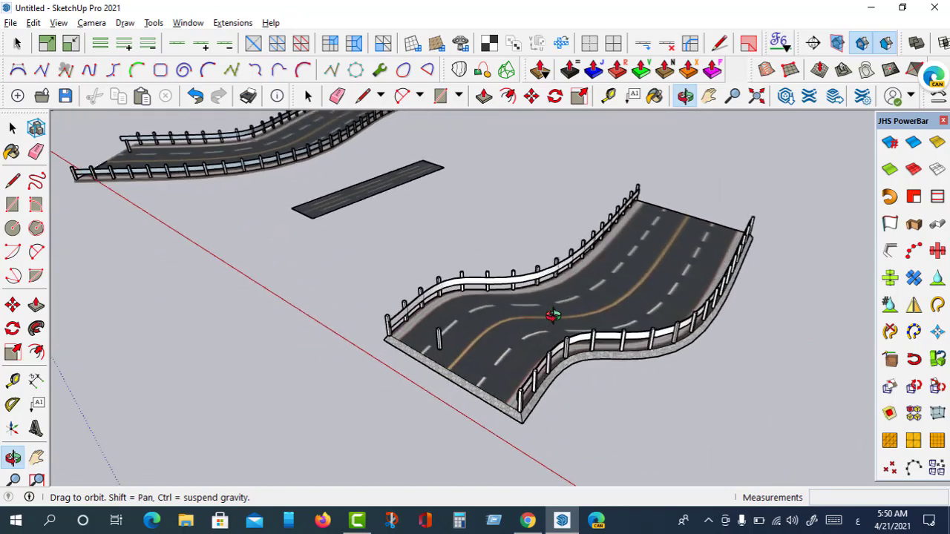
# Open the account options dropdown, close it, and reopen it.
pyautogui.click(912, 98)
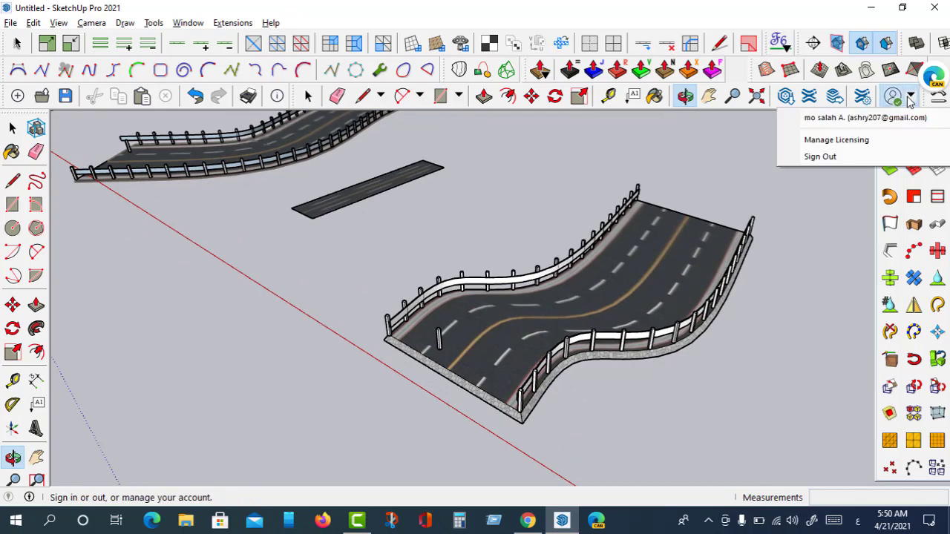
pyautogui.click(864, 127)
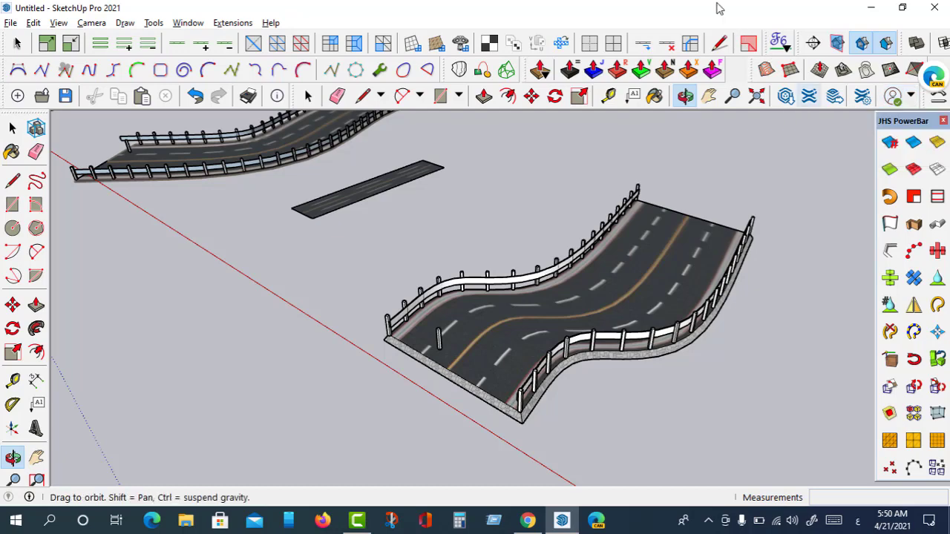
pyautogui.click(911, 97)
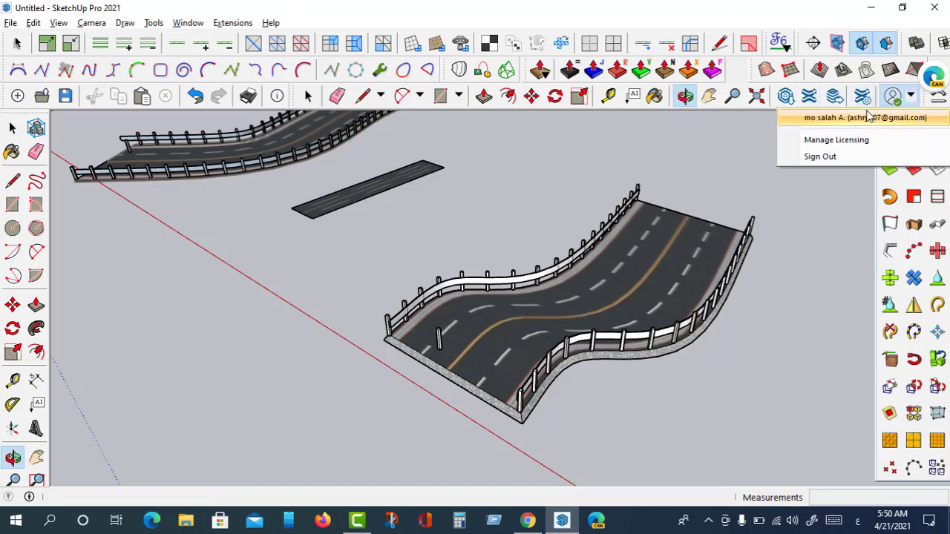
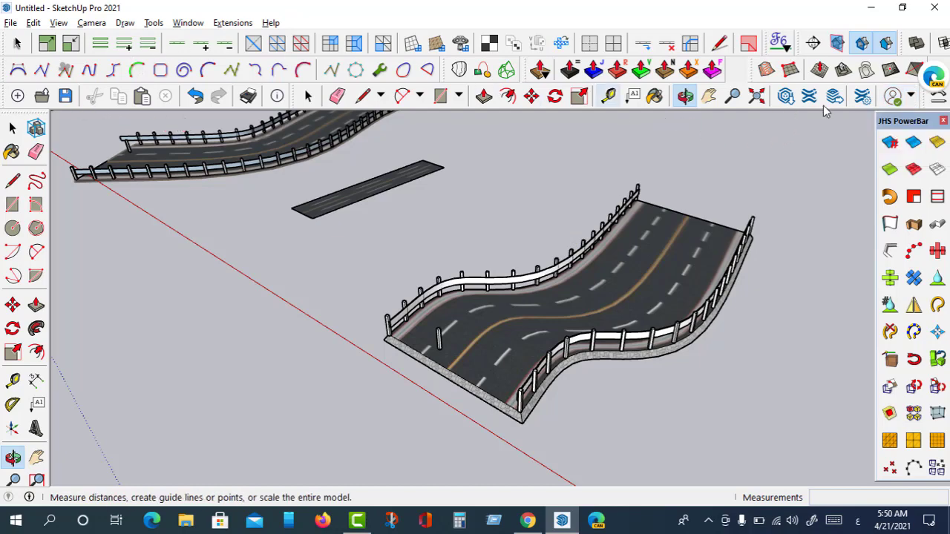
# Open and close the account dropdown, then orbit to see the curved road from another angle.
pyautogui.click(911, 97)
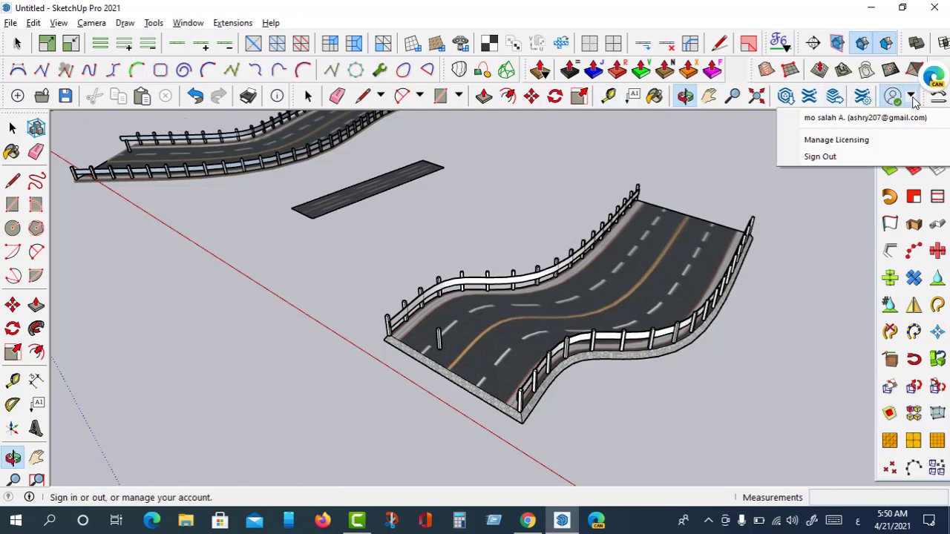
pyautogui.click(861, 117)
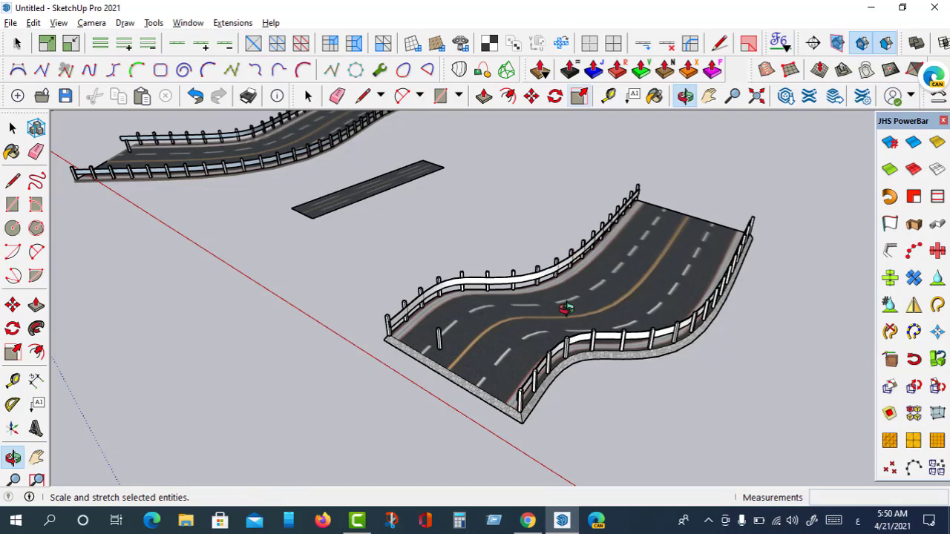
pyautogui.scroll(3, 555, 318)
pyautogui.scroll(-3, 580, 290)
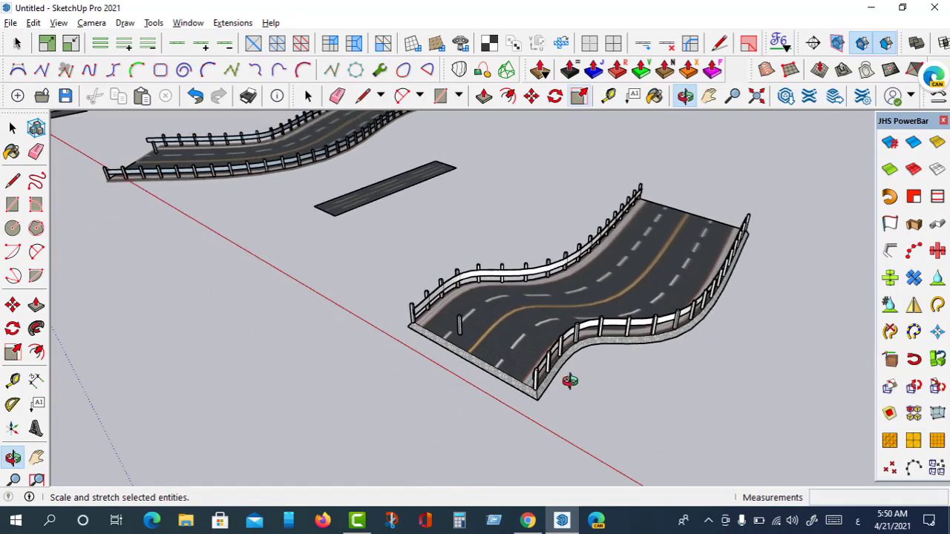
pyautogui.moveTo(569, 378)
pyautogui.mouseDown()
pyautogui.moveTo(492, 373)
pyautogui.moveTo(503, 354)
pyautogui.mouseUp()
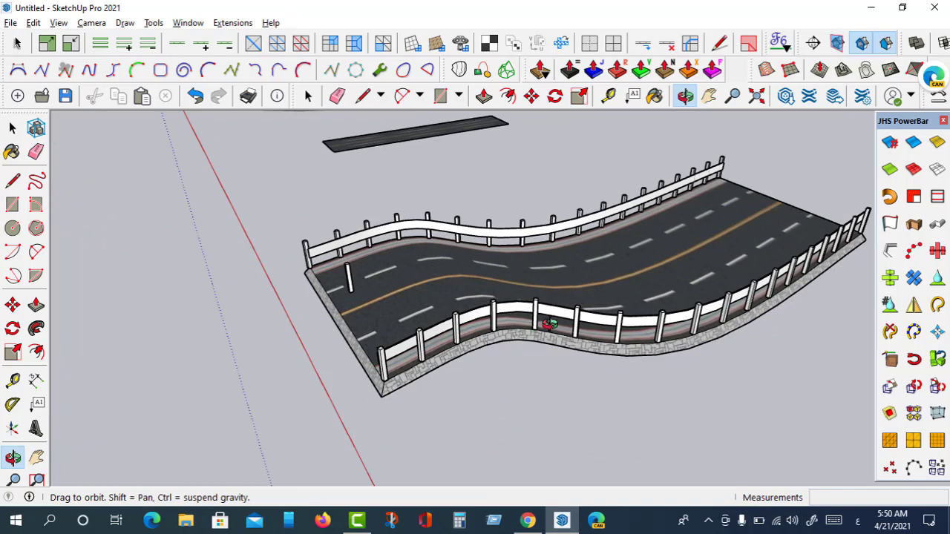
# Open and close the account dropdown again, then bring up the Window menu.
pyautogui.click(916, 100)
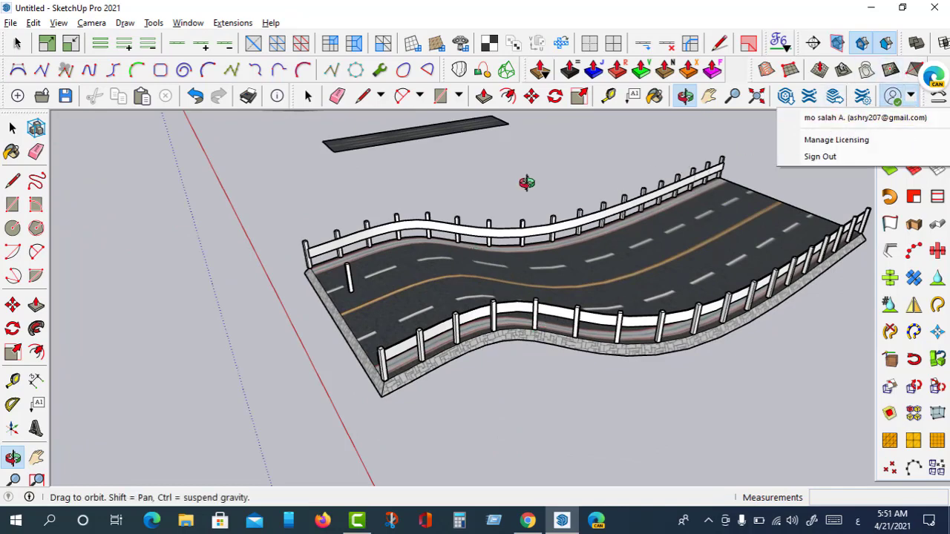
pyautogui.click(527, 183)
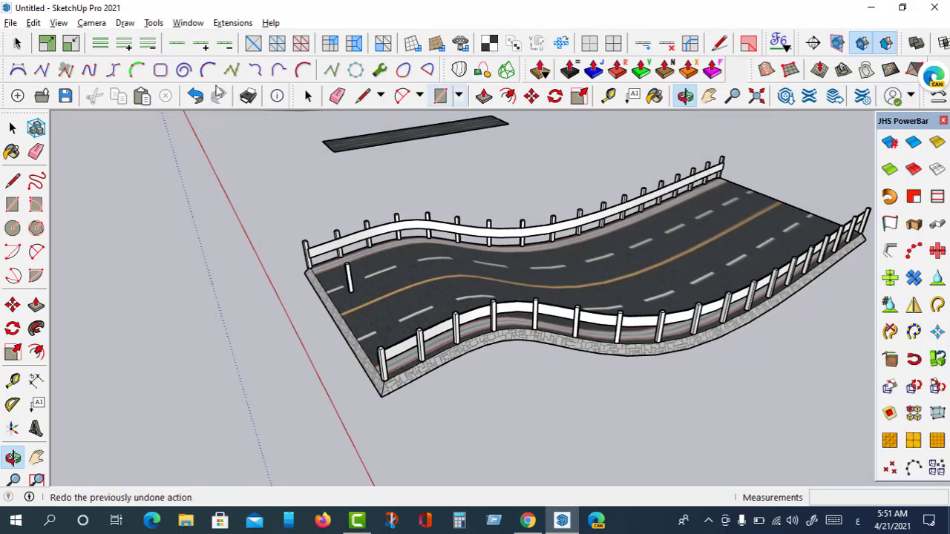
pyautogui.click(189, 27)
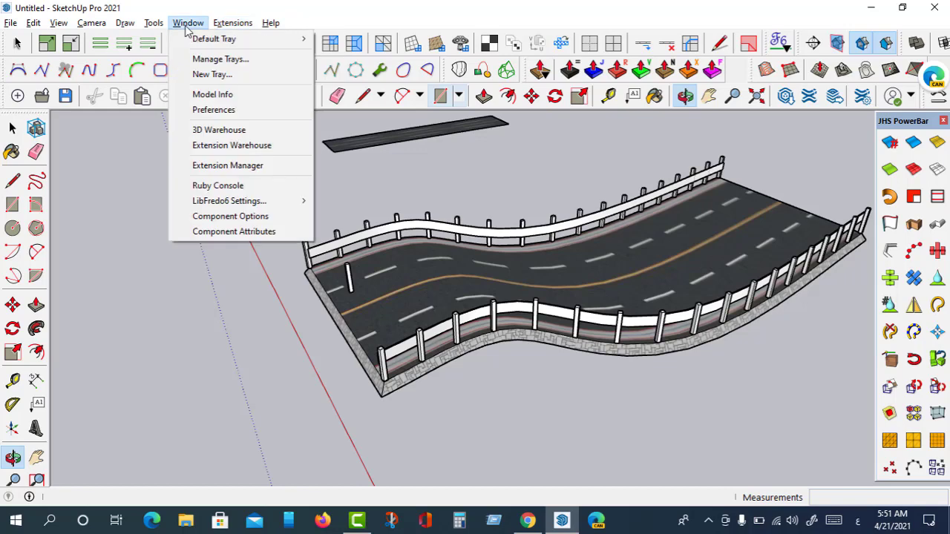
# Open the Extension Manager, browse the Install Extension file dialog without choosing a package, then close both.
pyautogui.click(215, 171)
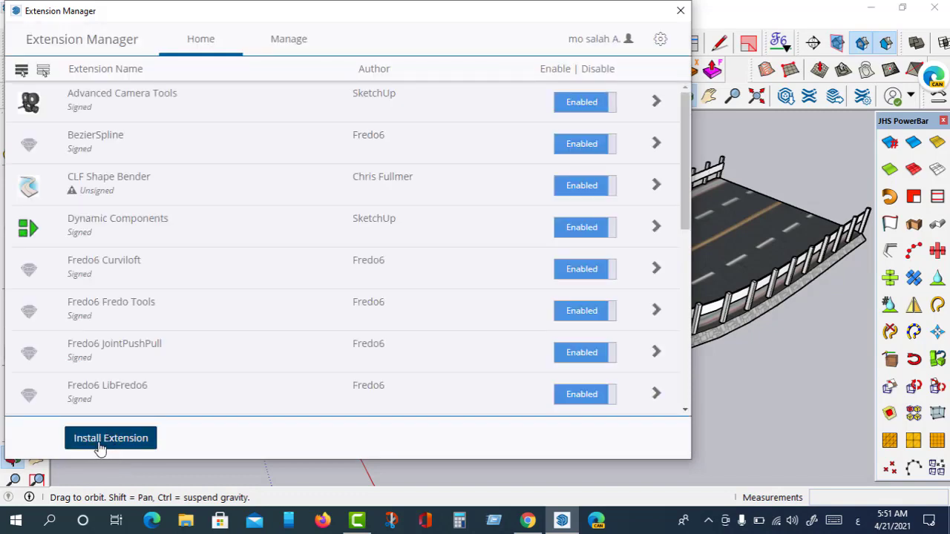
pyautogui.click(113, 443)
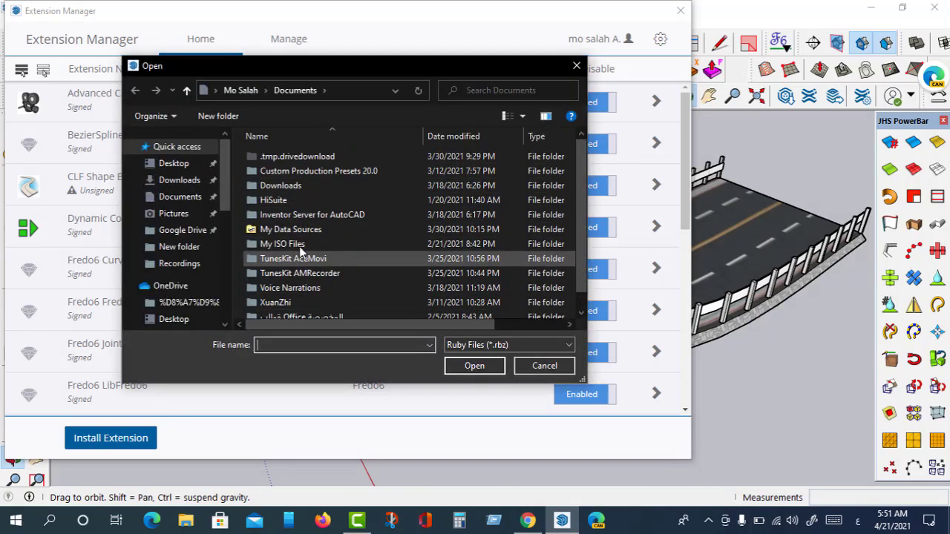
pyautogui.moveTo(223, 200); pyautogui.dragTo(231, 274)
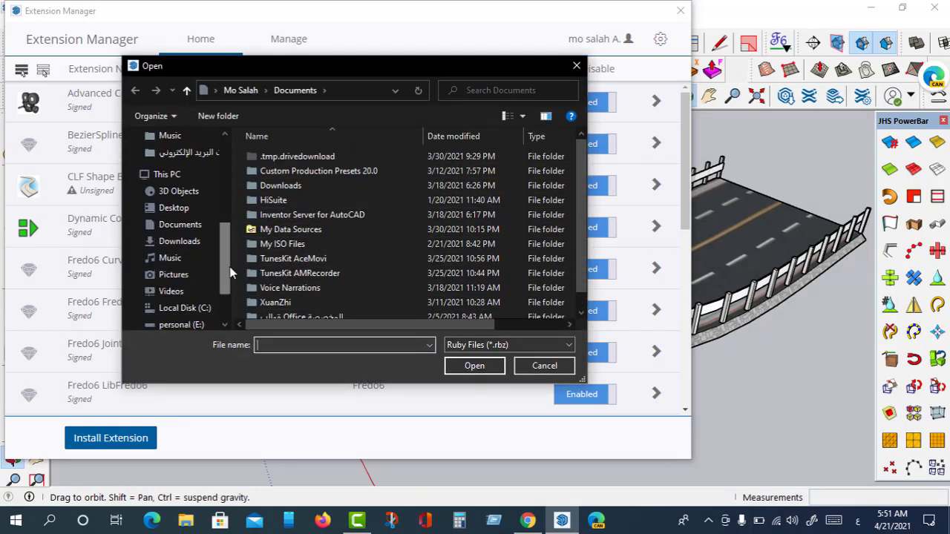
pyautogui.scroll(-1, 218, 265)
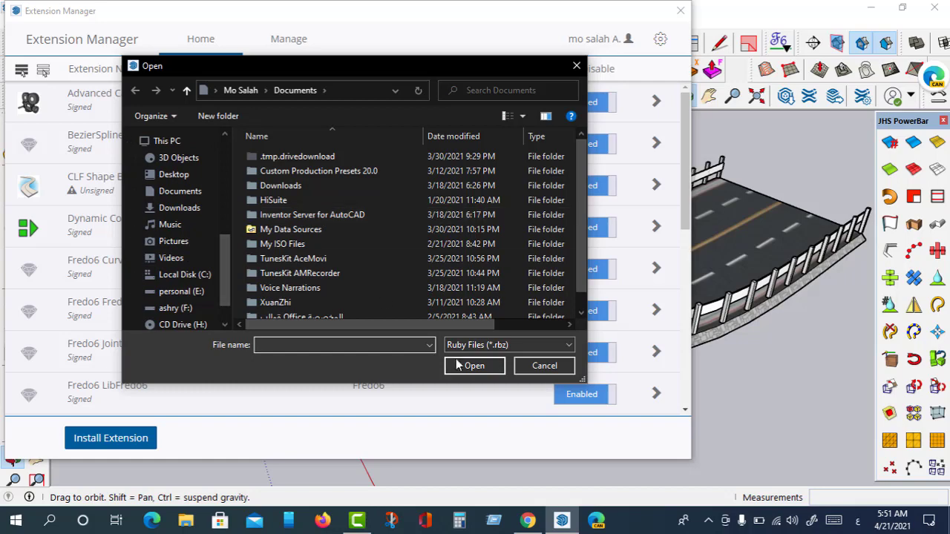
pyautogui.click(577, 65)
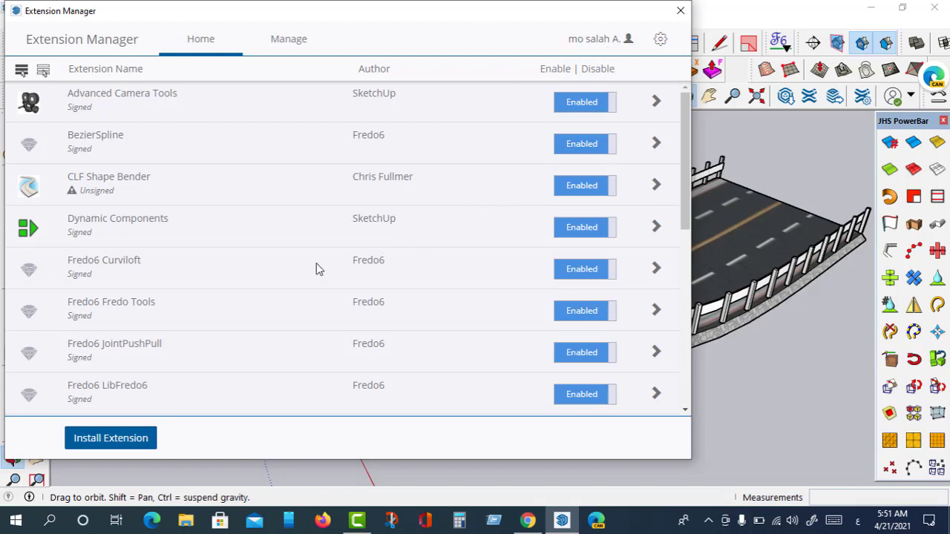
pyautogui.click(680, 10)
# Orbit the view to see both bent roads and the straight strip together.
pyautogui.scroll(-3, 500, 176)
pyautogui.moveTo(422, 284)
pyautogui.mouseDown()
pyautogui.moveTo(509, 314)
pyautogui.moveTo(562, 287)
pyautogui.moveTo(503, 278)
pyautogui.moveTo(558, 324)
pyautogui.moveTo(426, 293)
pyautogui.moveTo(594, 314)
pyautogui.moveTo(486, 279)
pyautogui.moveTo(683, 255)
pyautogui.moveTo(390, 318)
pyautogui.moveTo(588, 280)
pyautogui.moveTo(361, 312)
pyautogui.mouseUp()
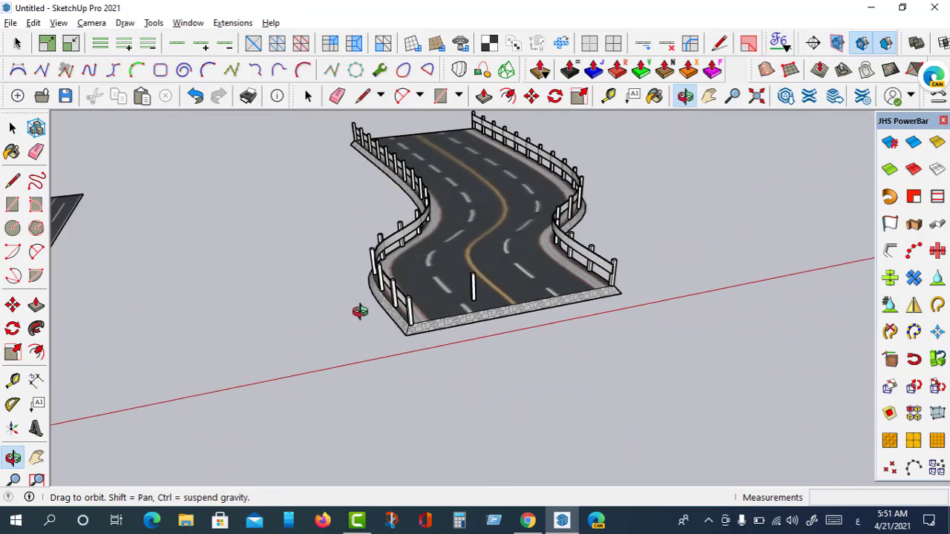